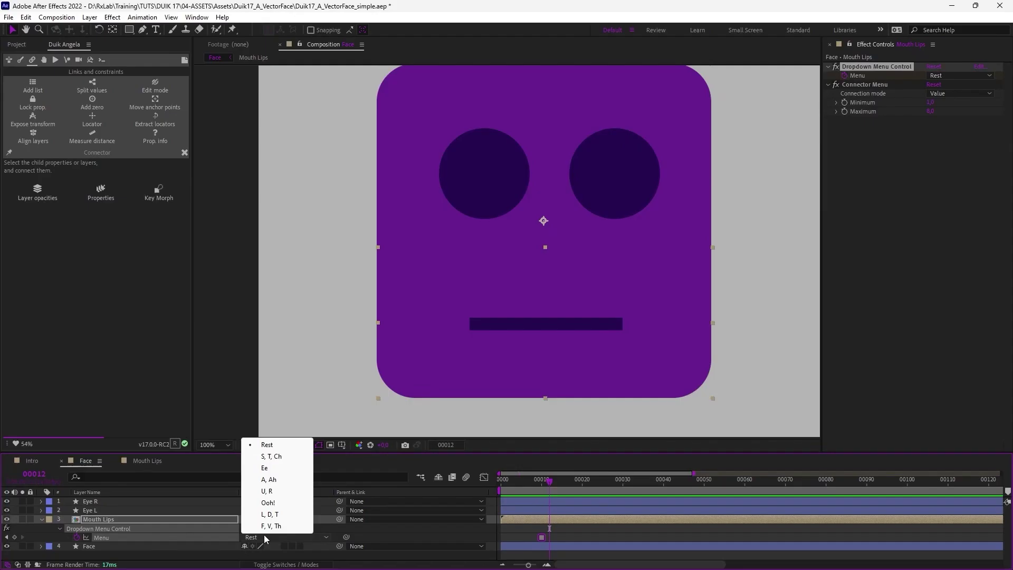
Keyframe the Mouth Lips dropdown to L, D, T at frame 12, Ee about three frames on, and Rest at frame 18
{"action": "left_click", "coordinate": [267, 493]}
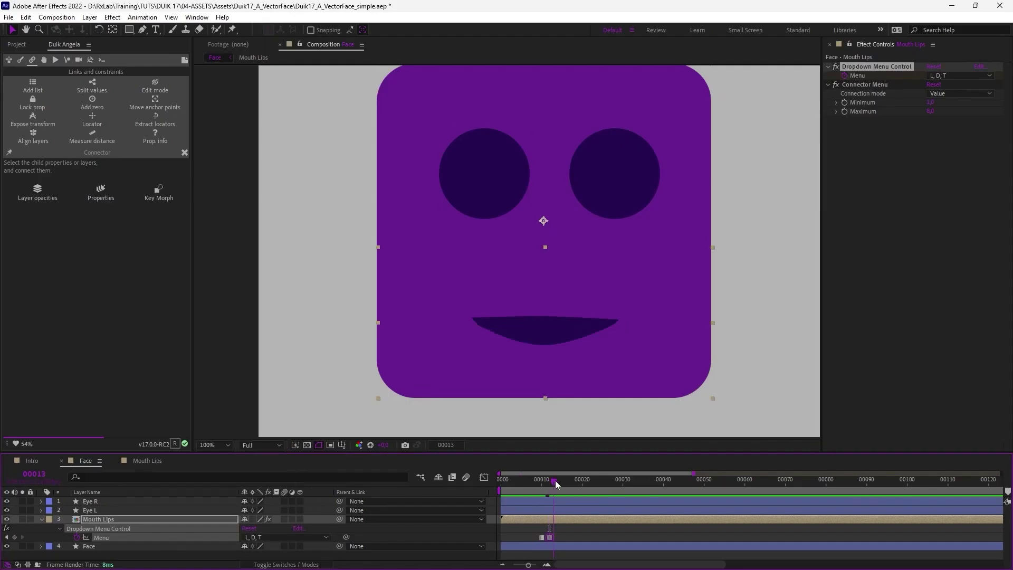
{"action": "left_click", "coordinate": [279, 537]}
{"action": "left_click", "coordinate": [267, 468]}
{"action": "left_click_drag", "start_coordinate": [559, 481], "coordinate": [573, 483]}
{"action": "left_click", "coordinate": [273, 538]}
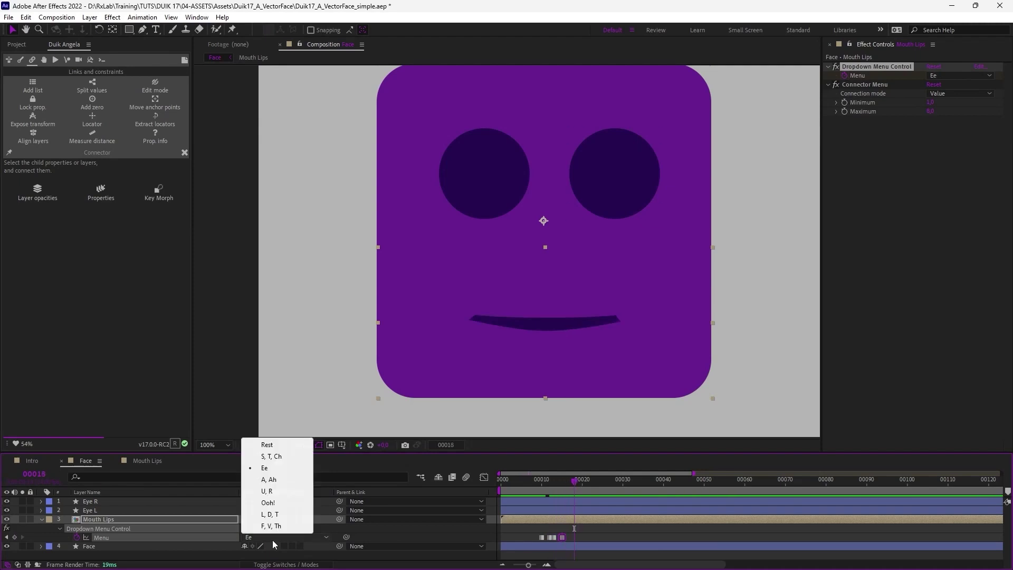
{"action": "left_click", "coordinate": [267, 445]}
{"action": "left_click", "coordinate": [594, 482]}
{"action": "key", "text": "n"}
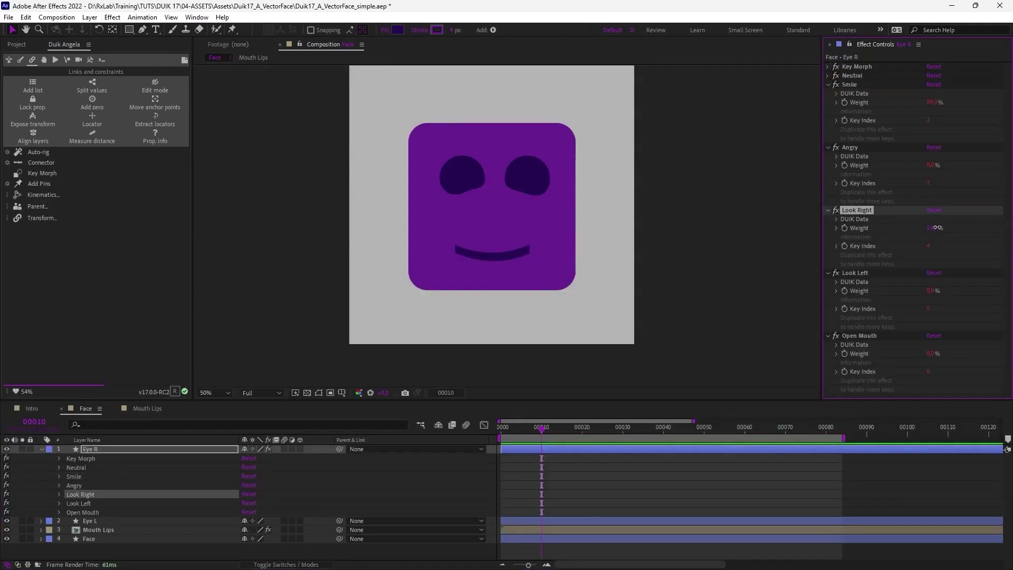
Vary the Look Right, Open Mouth, Look Left and Smile weights on the Eye R layer to test the facial morph
{"action": "left_click_drag", "start_coordinate": [937, 227], "coordinate": [972, 227]}
{"action": "mouse_move", "coordinate": [931, 353]}
{"action": "left_mouse_down"}
{"action": "mouse_move", "coordinate": [975, 352]}
{"action": "mouse_move", "coordinate": [945, 353]}
{"action": "left_mouse_up"}
{"action": "left_click_drag", "start_coordinate": [931, 227], "coordinate": [889, 227]}
{"action": "left_click_drag", "start_coordinate": [928, 291], "coordinate": [900, 281]}
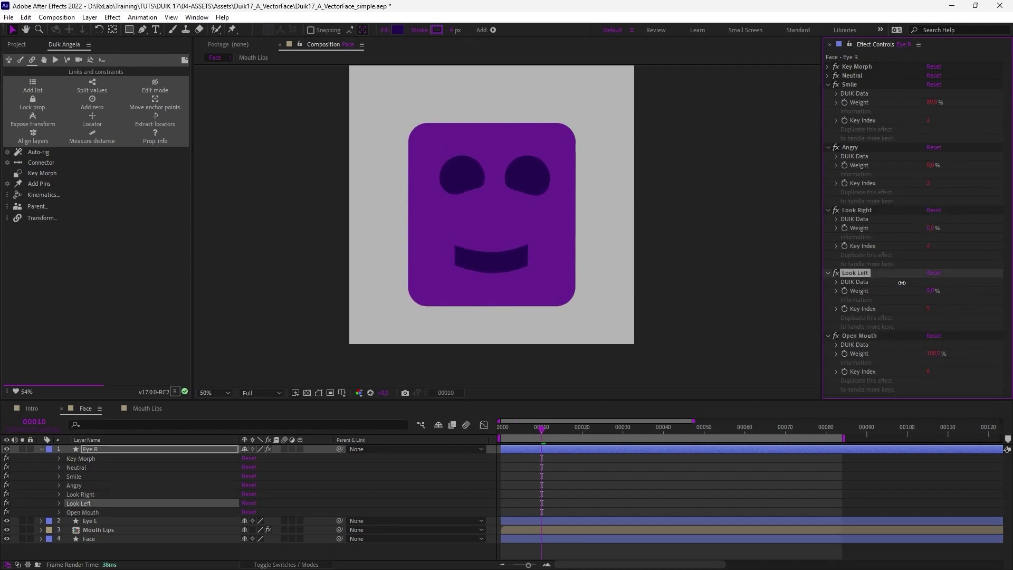
{"action": "mouse_move", "coordinate": [931, 353]}
{"action": "left_mouse_down"}
{"action": "mouse_move", "coordinate": [900, 353]}
{"action": "mouse_move", "coordinate": [915, 352]}
{"action": "left_mouse_up"}
{"action": "left_click_drag", "start_coordinate": [931, 103], "coordinate": [929, 163]}
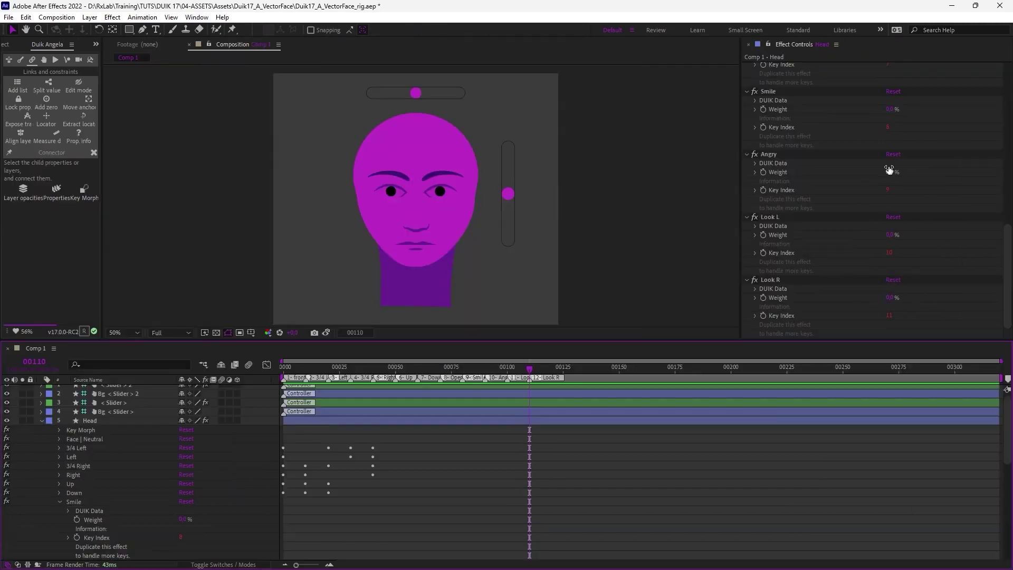
Raise the Head layer's Smile weight, and test its Angry and Look L weights, setting both back to 0%
{"action": "left_click", "coordinate": [228, 333]}
{"action": "left_click_drag", "start_coordinate": [892, 109], "coordinate": [884, 110]}
{"action": "left_click_drag", "start_coordinate": [891, 171], "coordinate": [939, 165]}
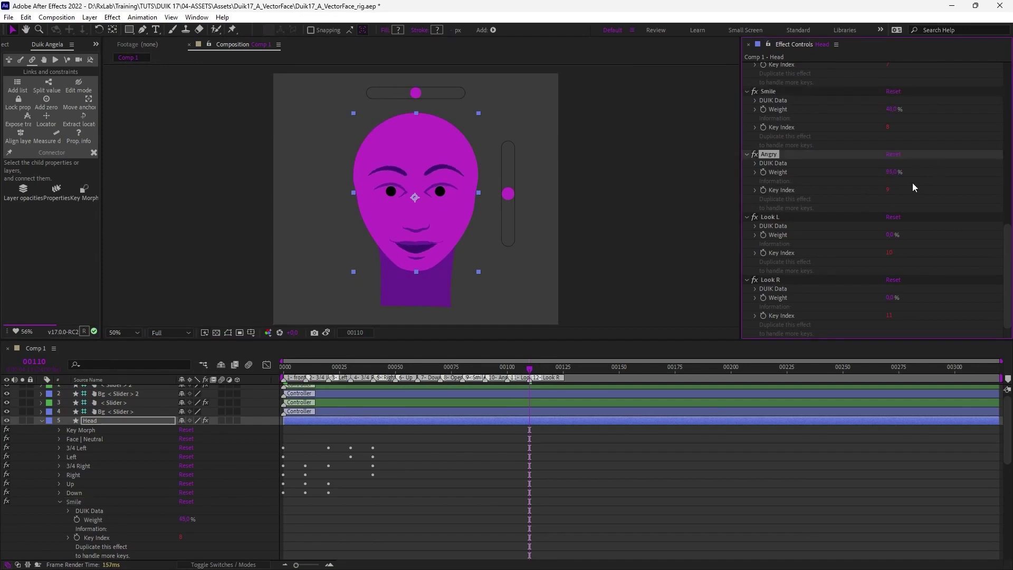
{"action": "left_click", "coordinate": [891, 171]}
{"action": "type", "text": "0"}
{"action": "key", "text": "Return"}
{"action": "left_click_drag", "start_coordinate": [892, 234], "coordinate": [911, 233]}
{"action": "key", "text": "KP_0"}
{"action": "key", "text": "KP_Enter"}
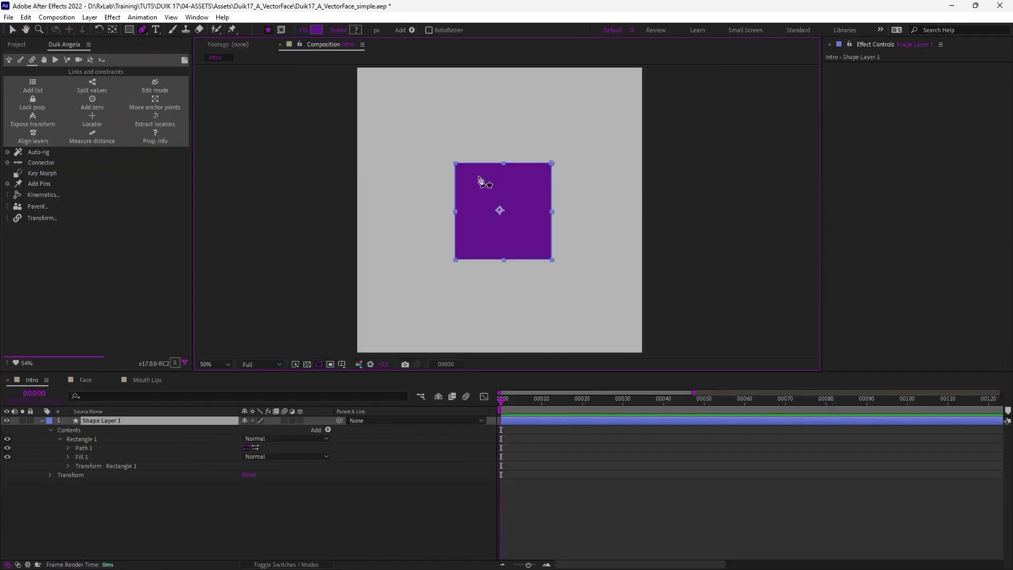
Turn on keyframing for the purple rectangle's path at frame 0 in the Intro composition
{"action": "key", "text": "v"}
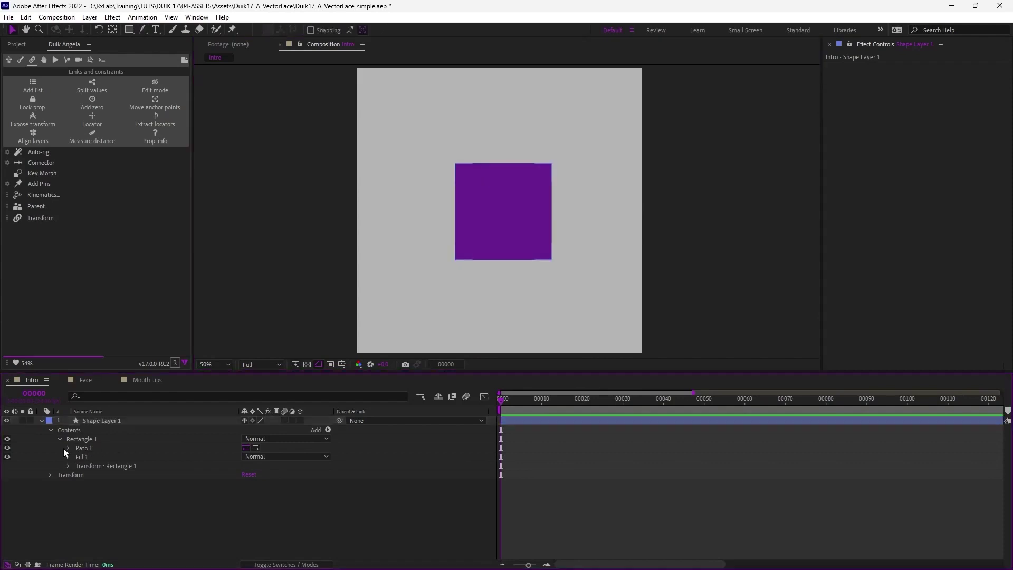
{"action": "left_click", "coordinate": [67, 447]}
{"action": "left_click", "coordinate": [85, 456]}
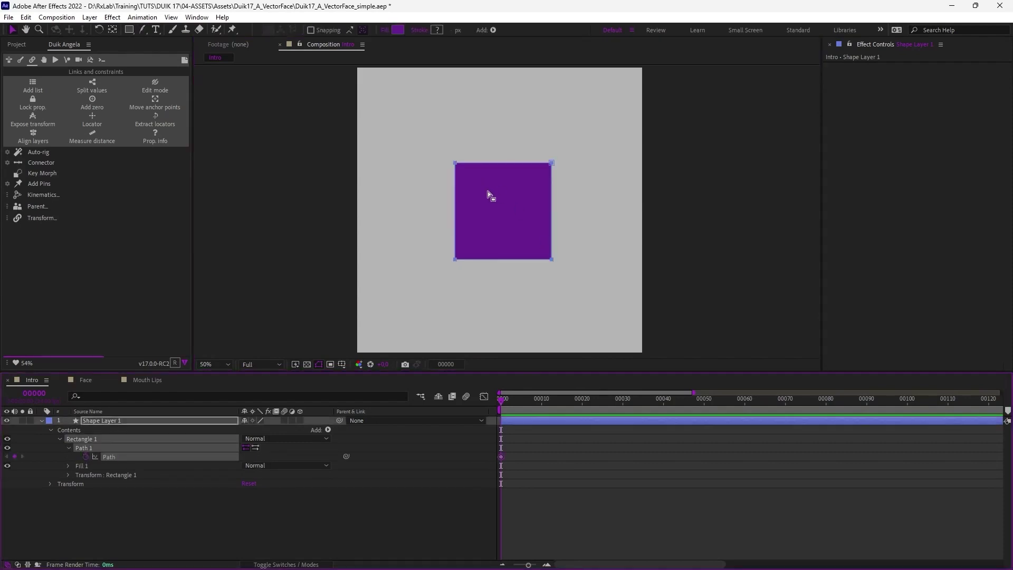
{"action": "double_click", "coordinate": [456, 166]}
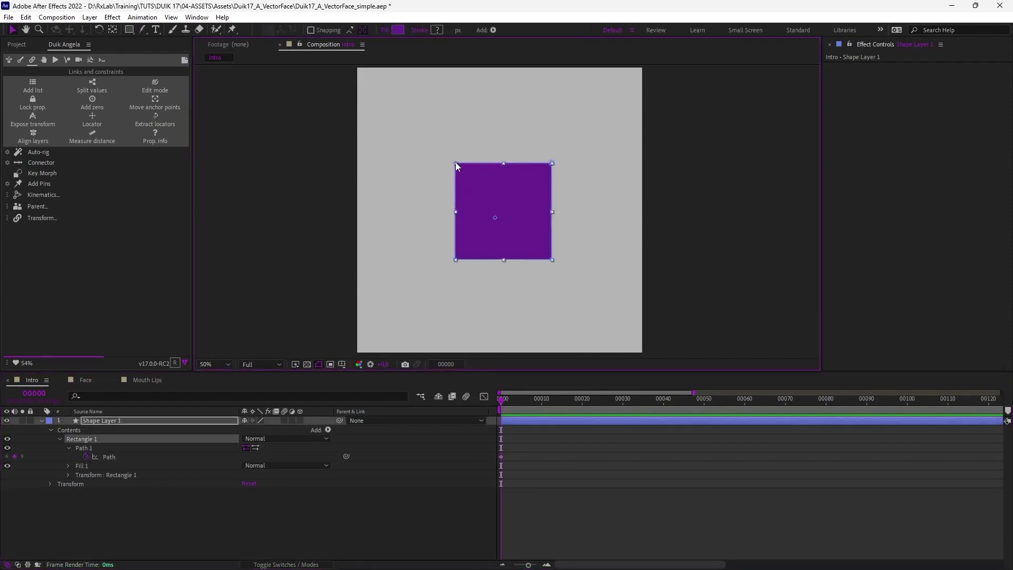
At frame 10, round the rectangle's two upper corners with curve handles using the Pen tool
{"action": "left_click_drag", "start_coordinate": [514, 404], "coordinate": [542, 400]}
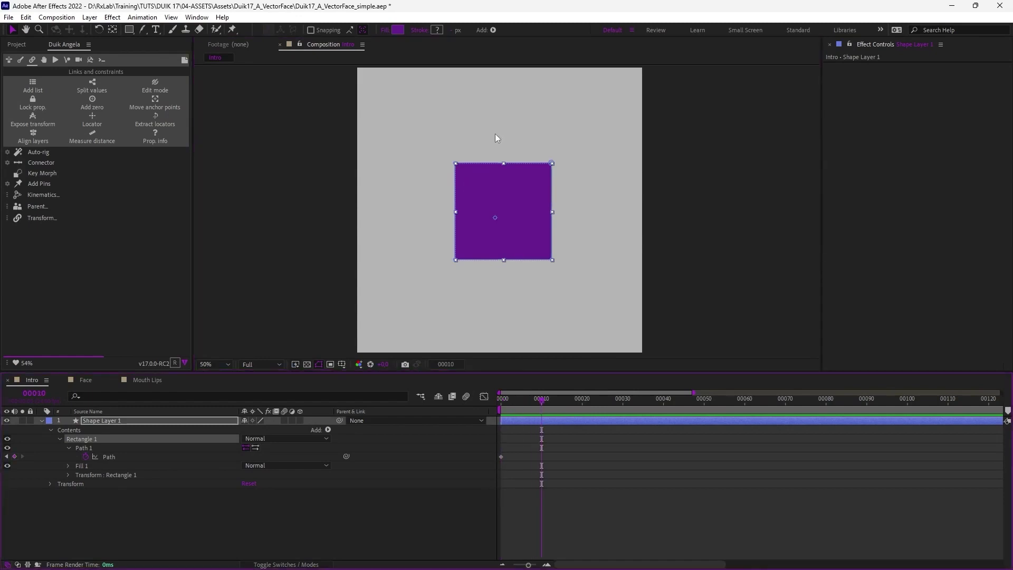
{"action": "key", "text": "g"}
{"action": "left_click_drag", "start_coordinate": [552, 163], "coordinate": [566, 180]}
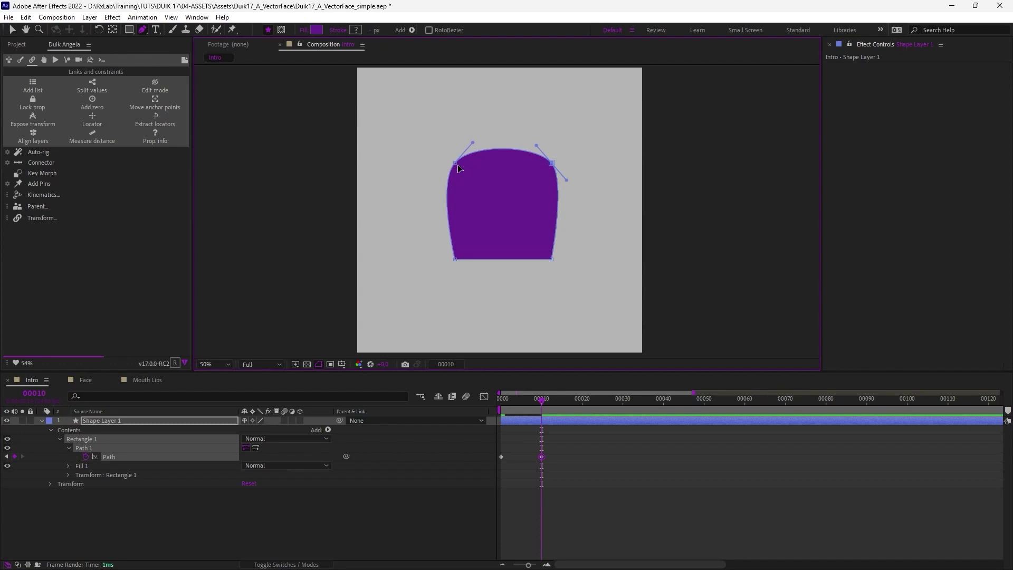
{"action": "left_click_drag", "start_coordinate": [456, 164], "coordinate": [436, 183]}
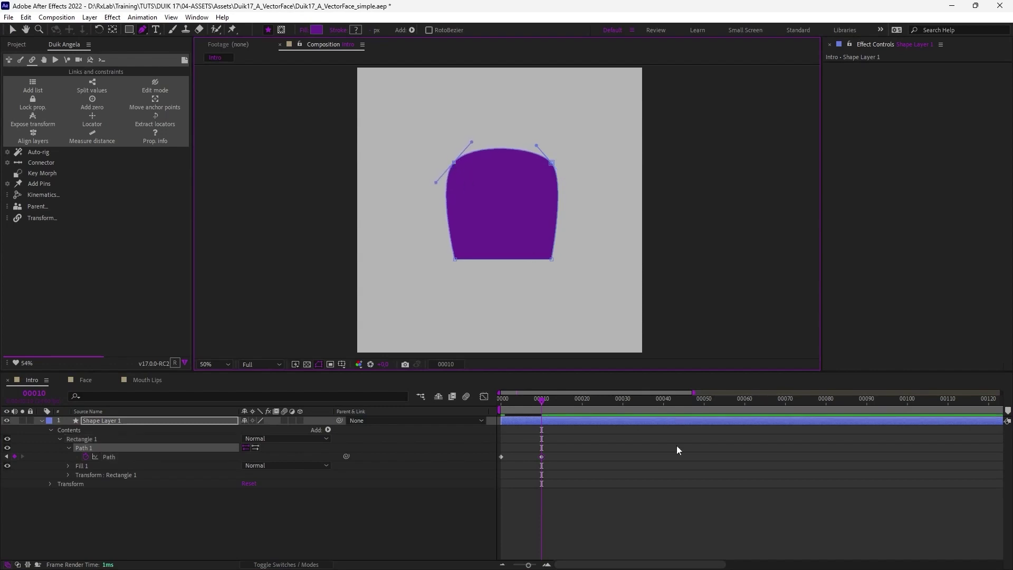
Copy the first path keyframe to frame 20 and pull the middle of the upper edge up into a peak
{"action": "left_click", "coordinate": [583, 400]}
{"action": "left_click", "coordinate": [500, 457]}
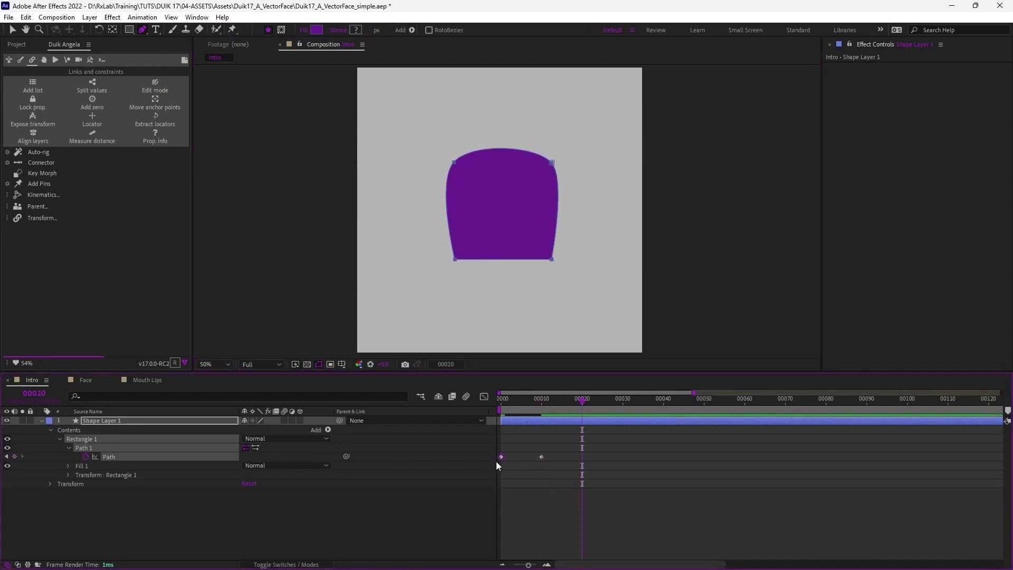
{"action": "key", "text": "ctrl+c"}
{"action": "key", "text": "ctrl+v"}
{"action": "left_click_drag", "start_coordinate": [504, 162], "coordinate": [504, 137]}
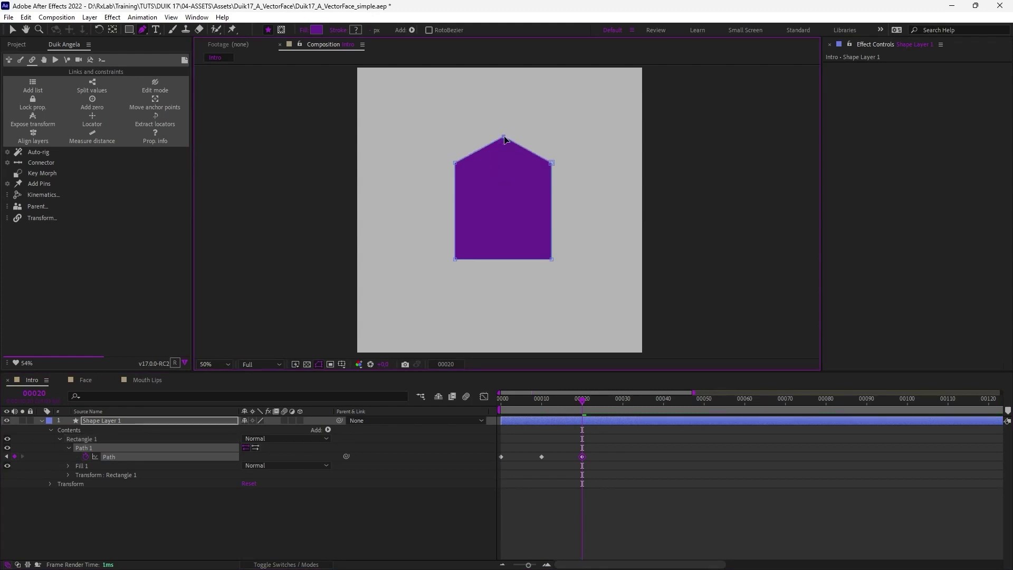
Paste the original square path at frame 30 and bend the middle of its lower edge inward into a curve
{"action": "left_click", "coordinate": [539, 399]}
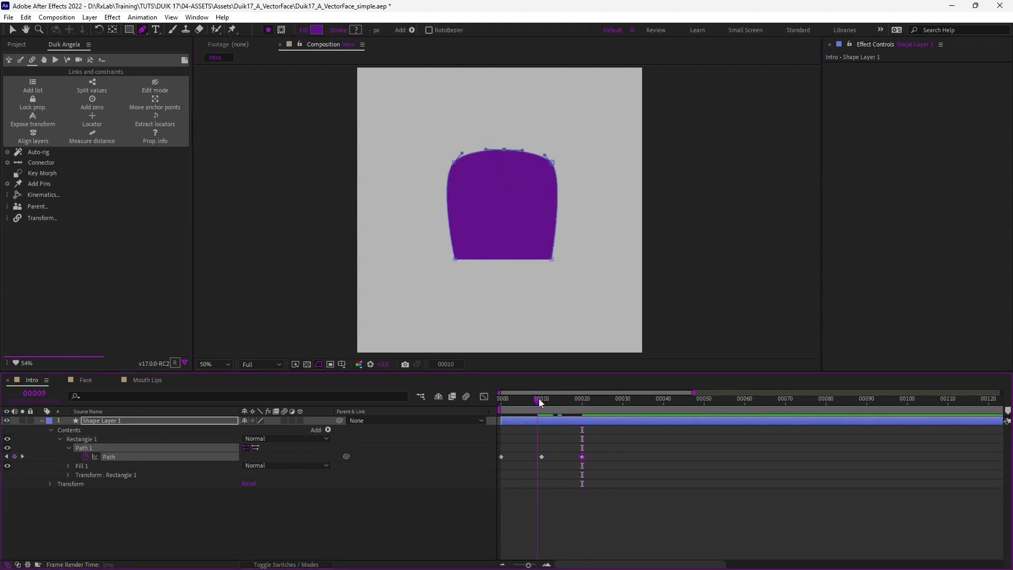
{"action": "left_click_drag", "start_coordinate": [540, 400], "coordinate": [623, 407]}
{"action": "key", "text": "ctrl+v"}
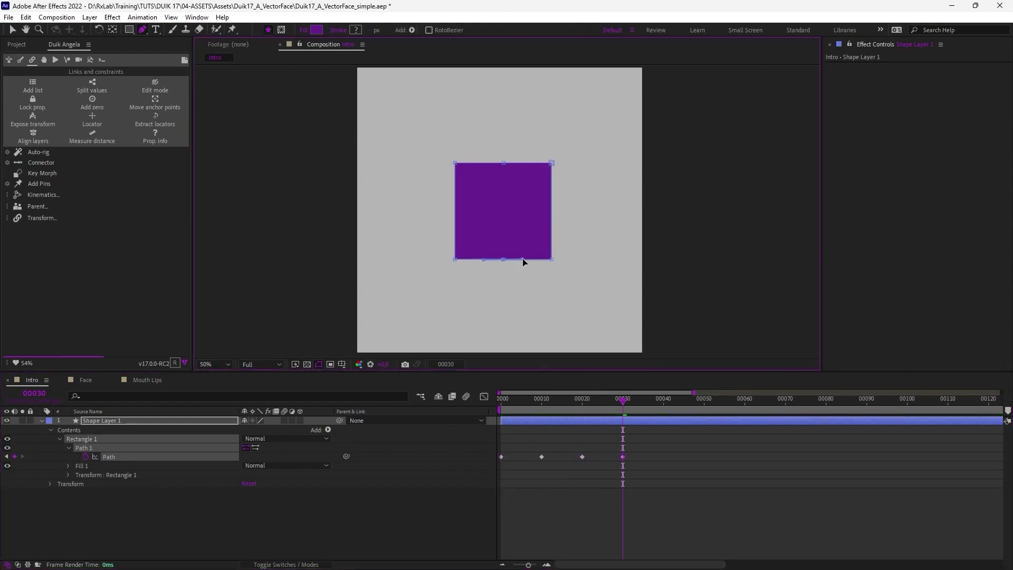
{"action": "left_click_drag", "start_coordinate": [504, 260], "coordinate": [527, 242]}
{"action": "left_click", "coordinate": [422, 549]}
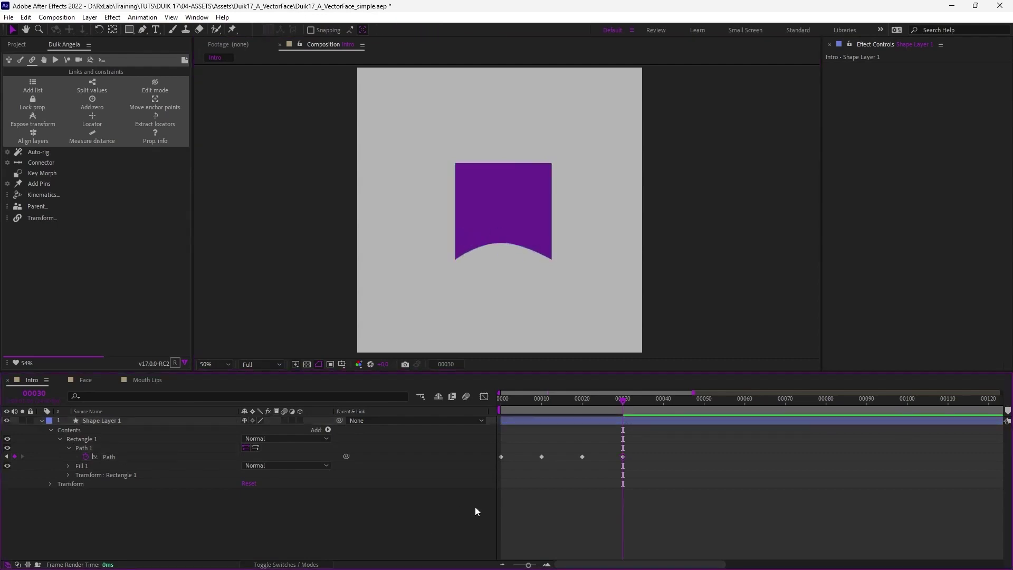
Select all four path keyframes of Shape Layer 1 and apply Key Morph with the time at frame 0
{"action": "left_click_drag", "start_coordinate": [614, 393], "coordinate": [501, 400]}
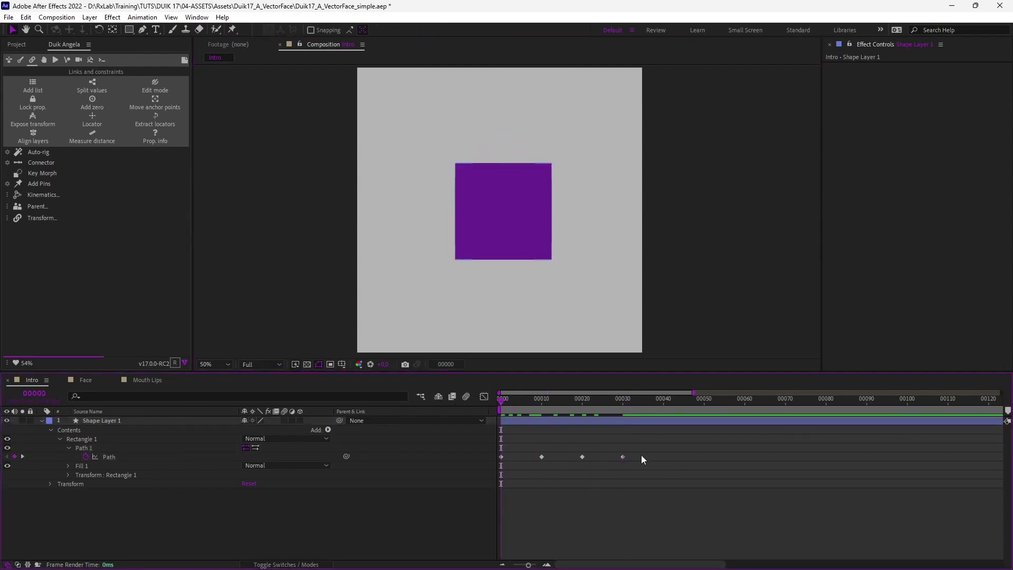
{"action": "left_click_drag", "start_coordinate": [641, 455], "coordinate": [498, 459]}
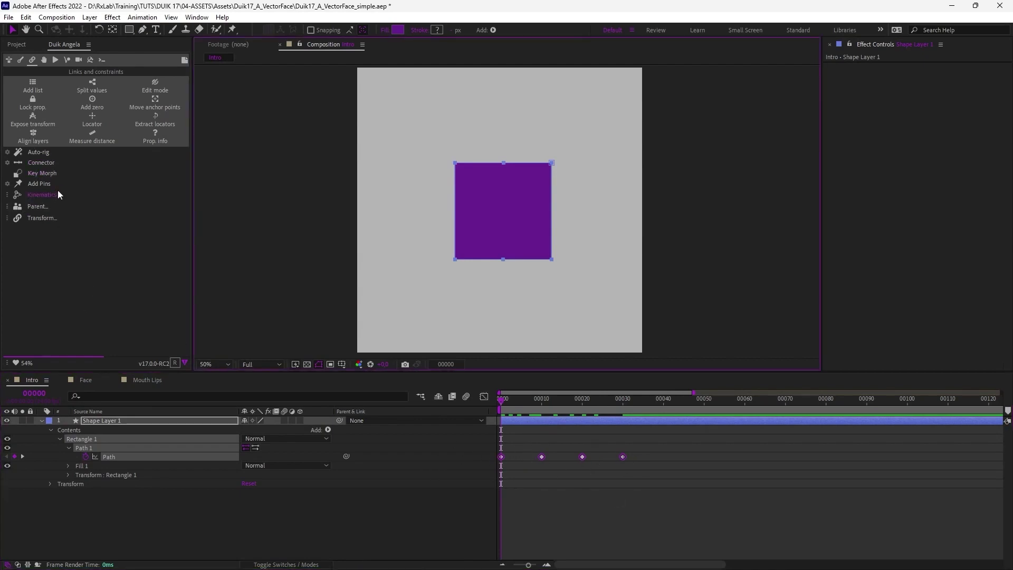
{"action": "left_click", "coordinate": [45, 173]}
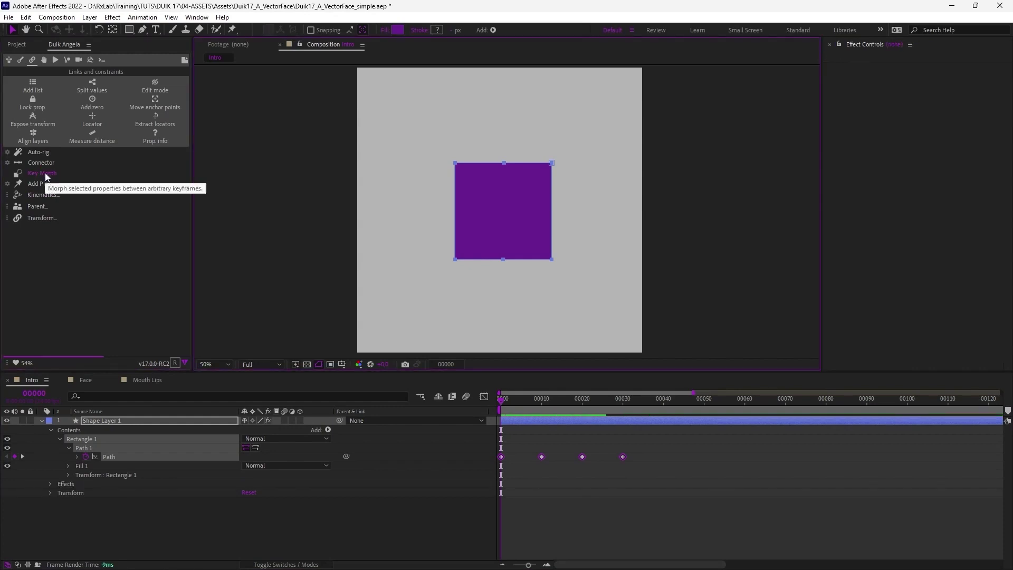
Try Key Selection 1 in Shape Layer 1's Key Morph effect, and finish with Key Selection at 4
{"action": "left_click", "coordinate": [136, 421]}
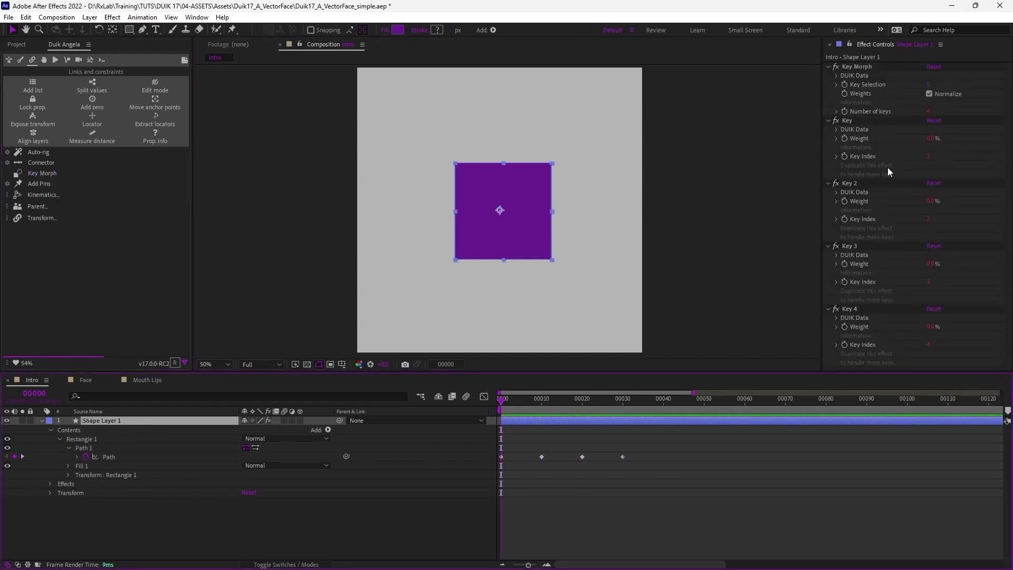
{"action": "left_click", "coordinate": [868, 125]}
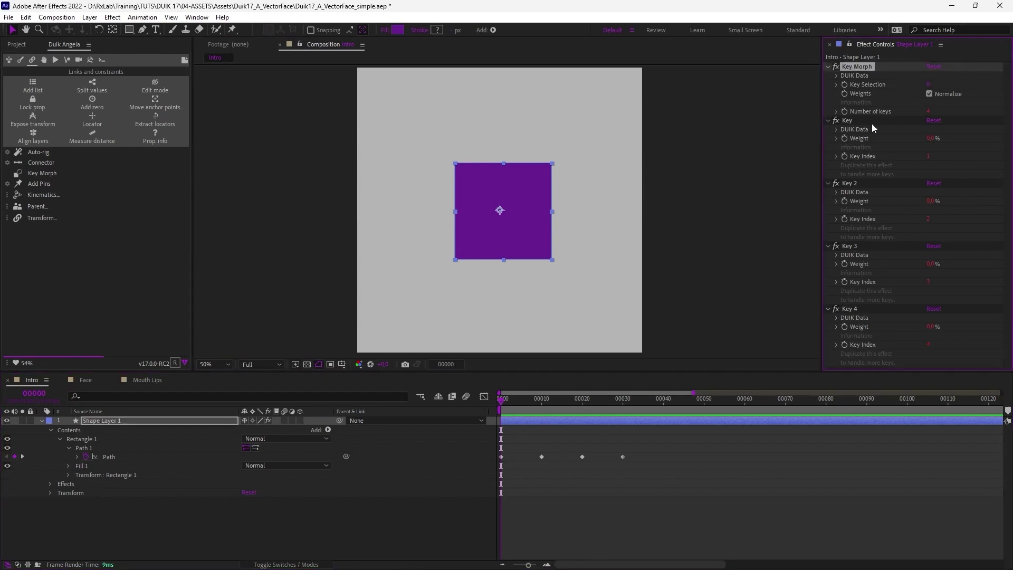
{"action": "left_click", "coordinate": [118, 420]}
{"action": "left_click", "coordinate": [855, 67]}
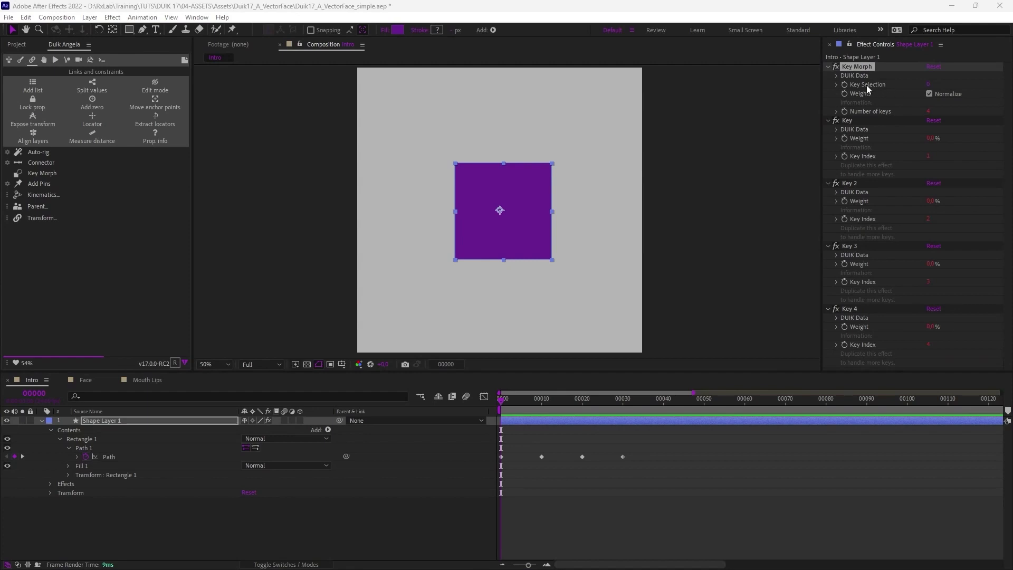
{"action": "left_click", "coordinate": [926, 85]}
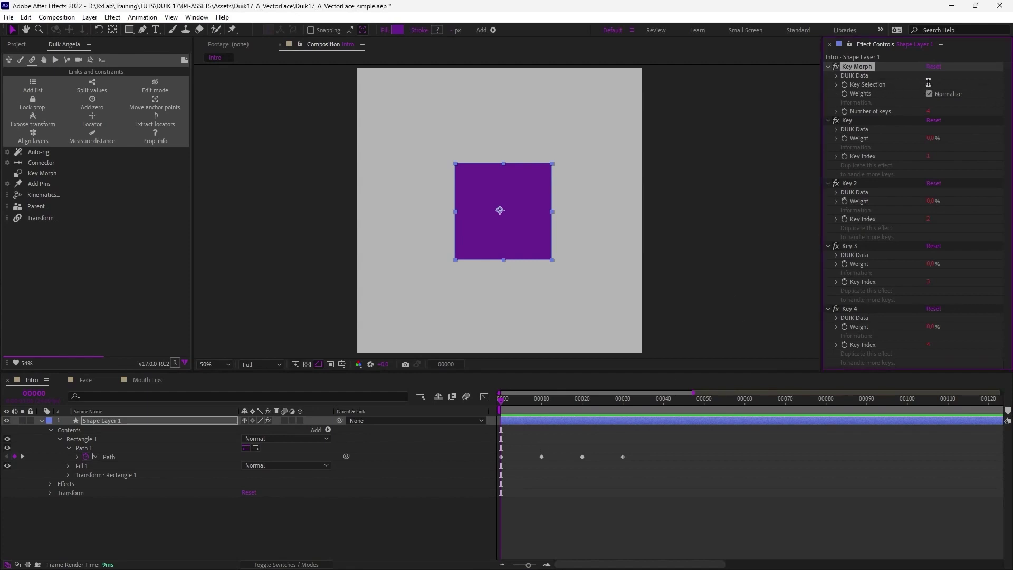
{"action": "type", "text": "1"}
{"action": "key", "text": "Return"}
{"action": "mouse_move", "coordinate": [929, 85]}
{"action": "left_mouse_down"}
{"action": "mouse_move", "coordinate": [942, 87]}
{"action": "mouse_move", "coordinate": [931, 87]}
{"action": "left_mouse_up"}
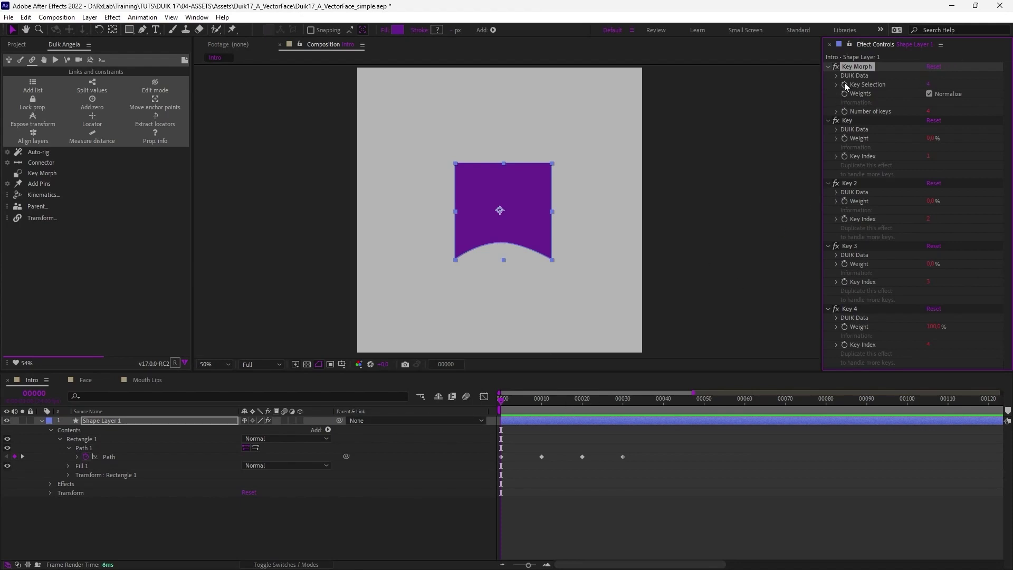
Keyframe the Key Selection at 4 on frame 10, 1 on about frame 28, and 3 on frame 43
{"action": "key", "text": "u"}
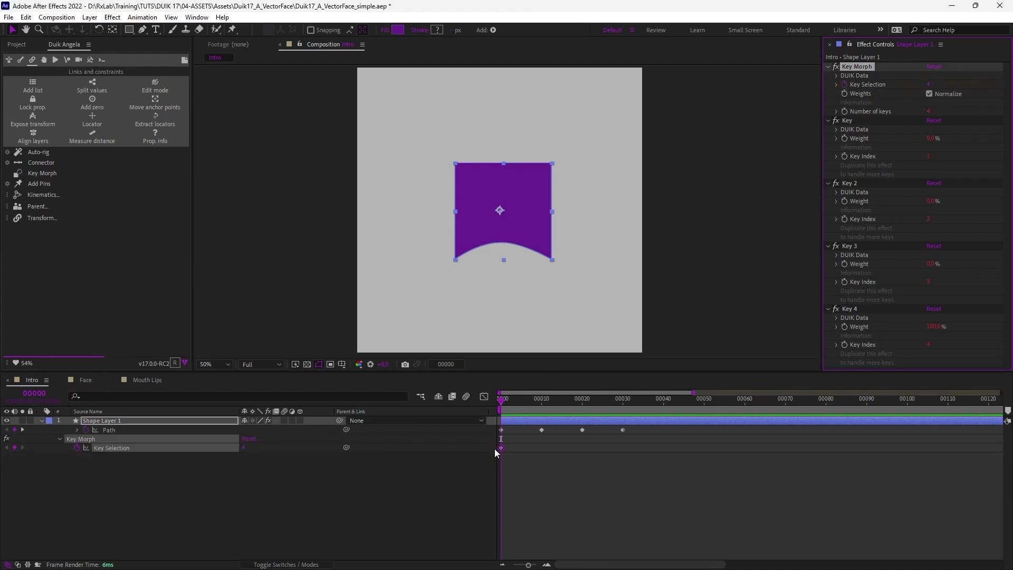
{"action": "left_click_drag", "start_coordinate": [500, 448], "coordinate": [542, 447]}
{"action": "left_click", "coordinate": [549, 405]}
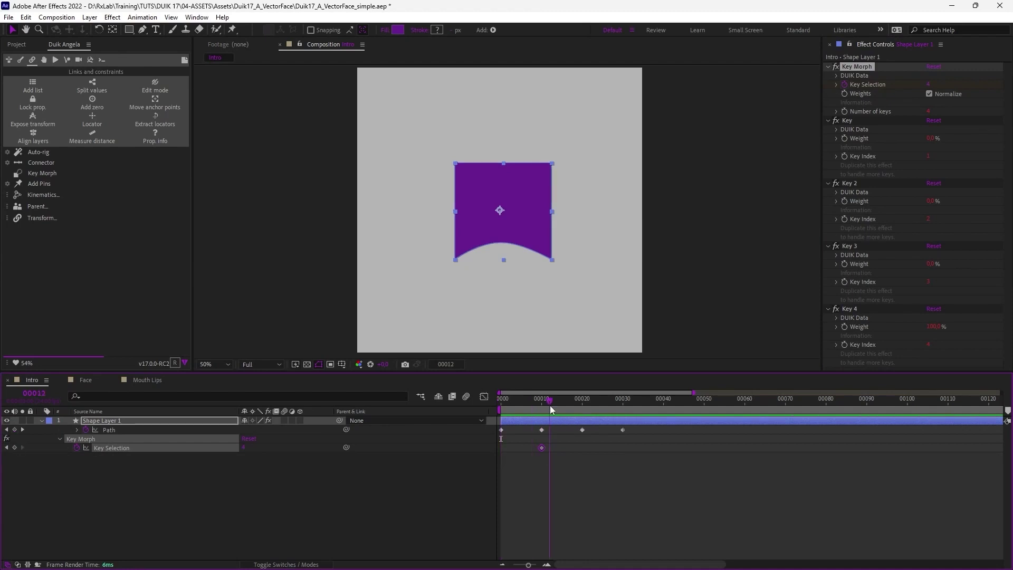
{"action": "left_click_drag", "start_coordinate": [551, 409], "coordinate": [617, 406]}
{"action": "left_click_drag", "start_coordinate": [925, 83], "coordinate": [675, 404]}
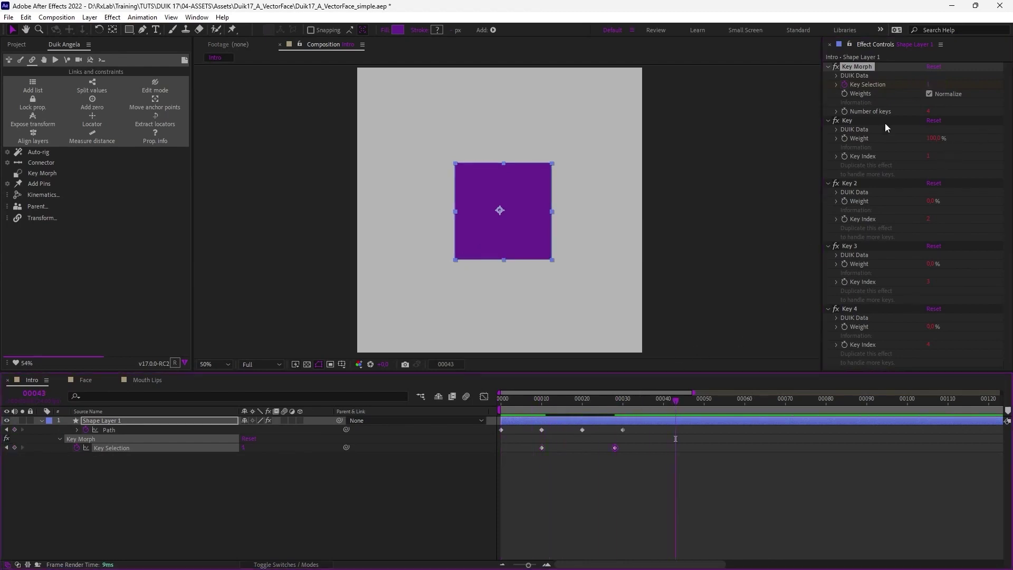
{"action": "left_click", "coordinate": [927, 85]}
{"action": "type", "text": "3"}
{"action": "key", "text": "Return"}
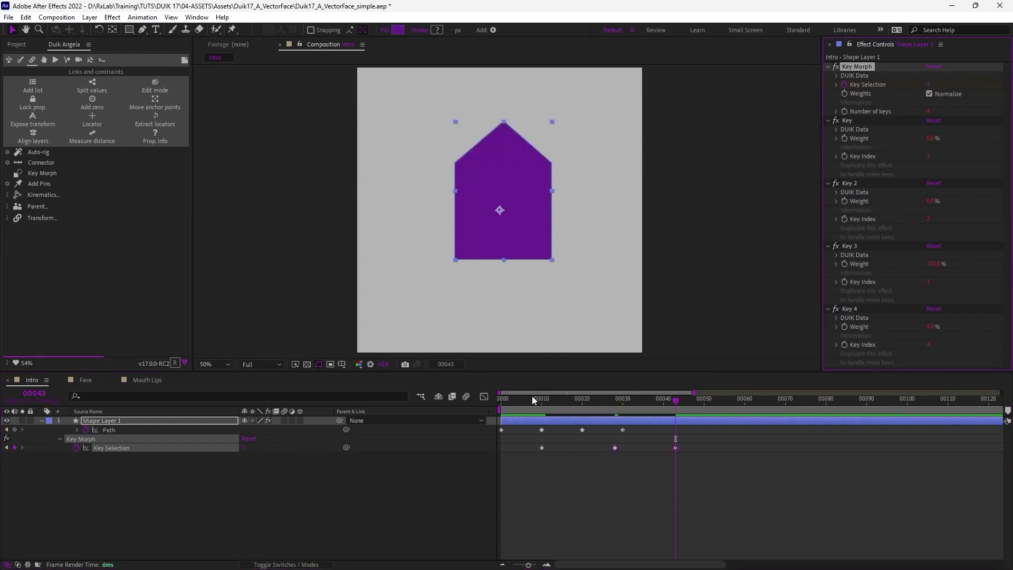
Review the morph between frames 10 and 43, and keyframe the Key Selection at 2 on frame 57
{"action": "left_click", "coordinate": [534, 402]}
{"action": "left_click_drag", "start_coordinate": [533, 403], "coordinate": [582, 429]}
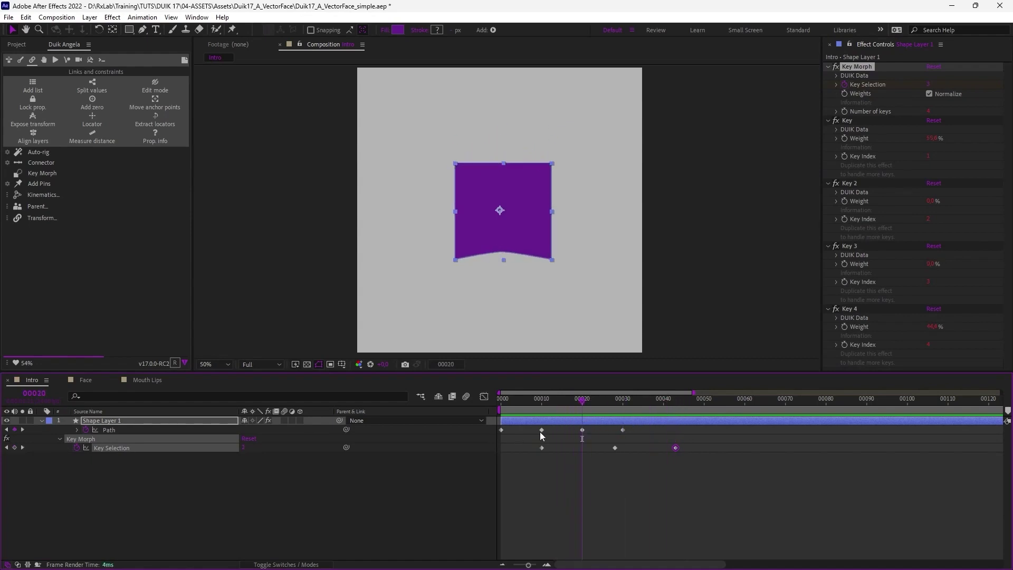
{"action": "key", "text": "j"}
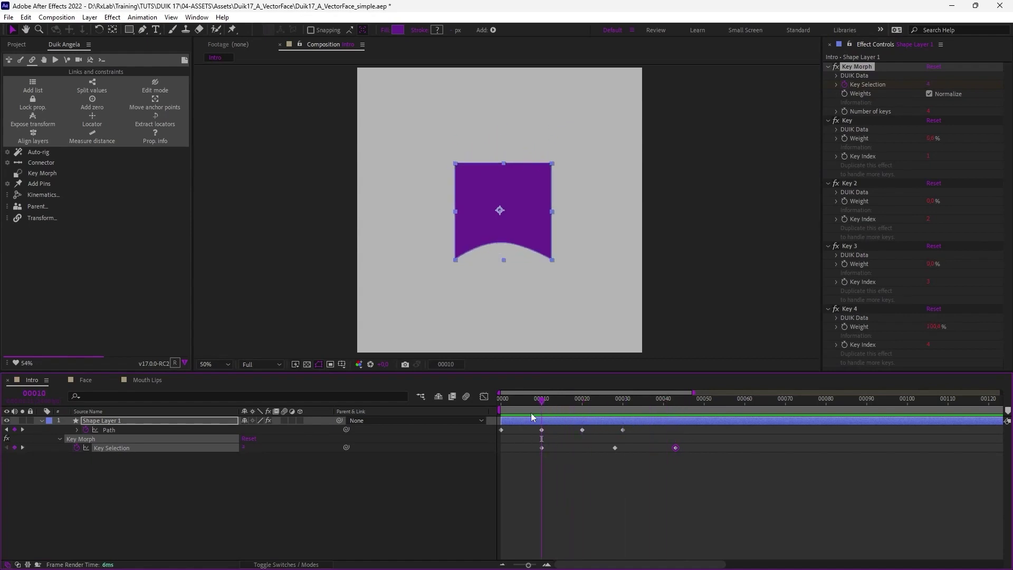
{"action": "left_click_drag", "start_coordinate": [532, 417], "coordinate": [679, 418]}
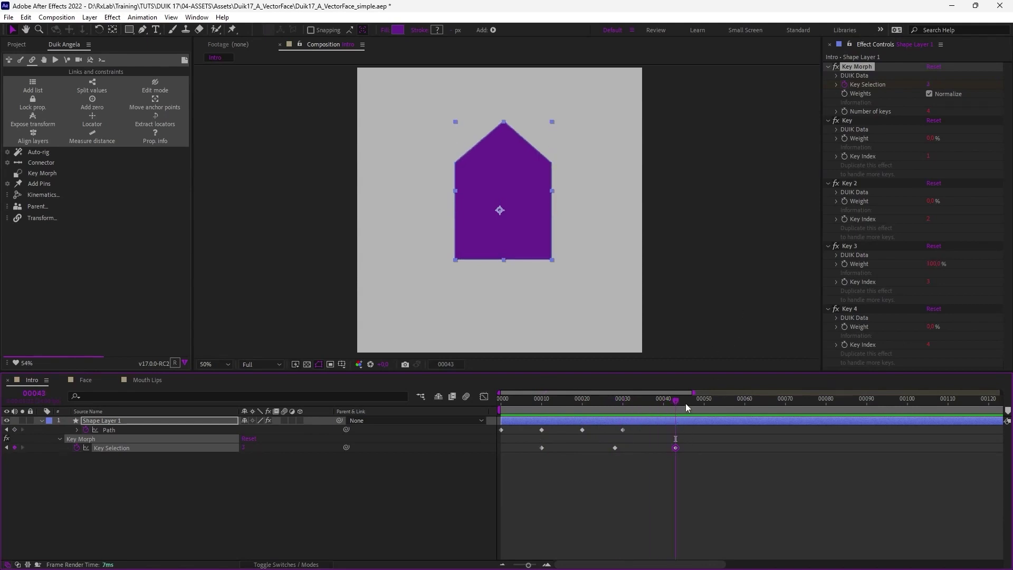
{"action": "key", "text": "space"}
{"action": "left_click_drag", "start_coordinate": [927, 85], "coordinate": [884, 248]}
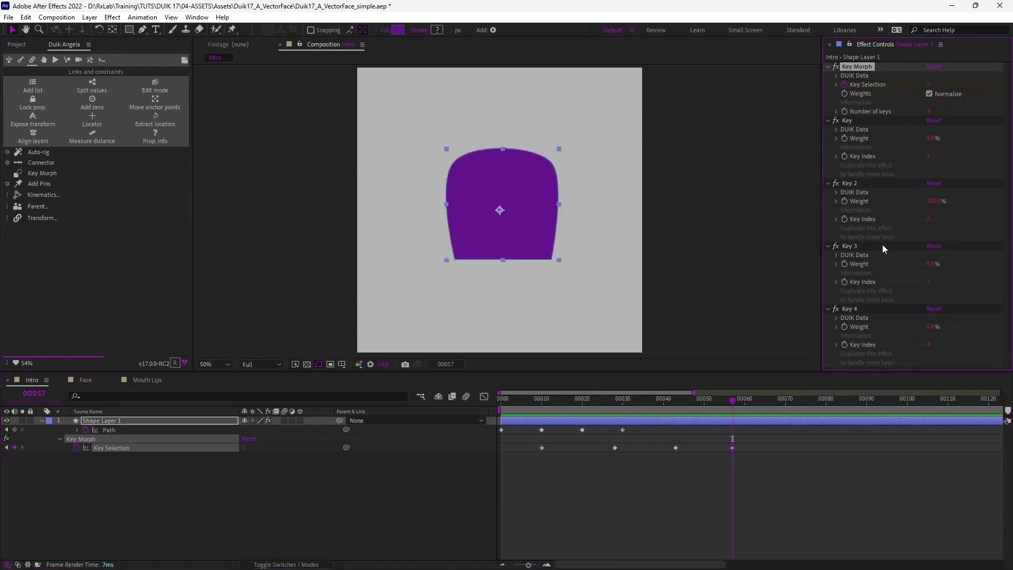
{"action": "left_click_drag", "start_coordinate": [733, 401], "coordinate": [708, 402]}
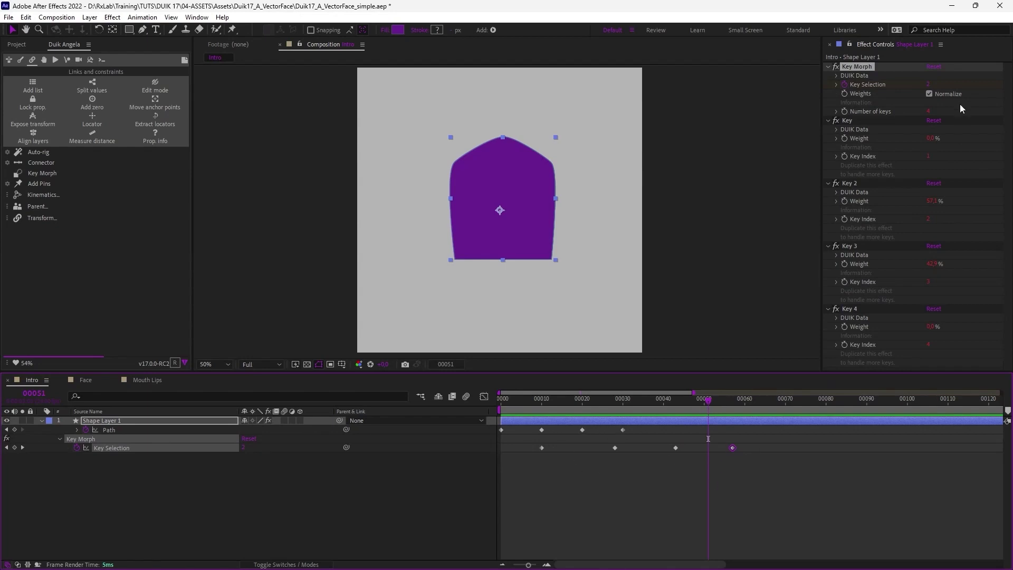
Delete all the Key Selection keyframes of Shape Layer 1 with the time at frame 44
{"action": "left_click_drag", "start_coordinate": [743, 459], "coordinate": [612, 453]}
{"action": "left_click_drag", "start_coordinate": [686, 405], "coordinate": [619, 422]}
{"action": "left_click_drag", "start_coordinate": [754, 460], "coordinate": [584, 457]}
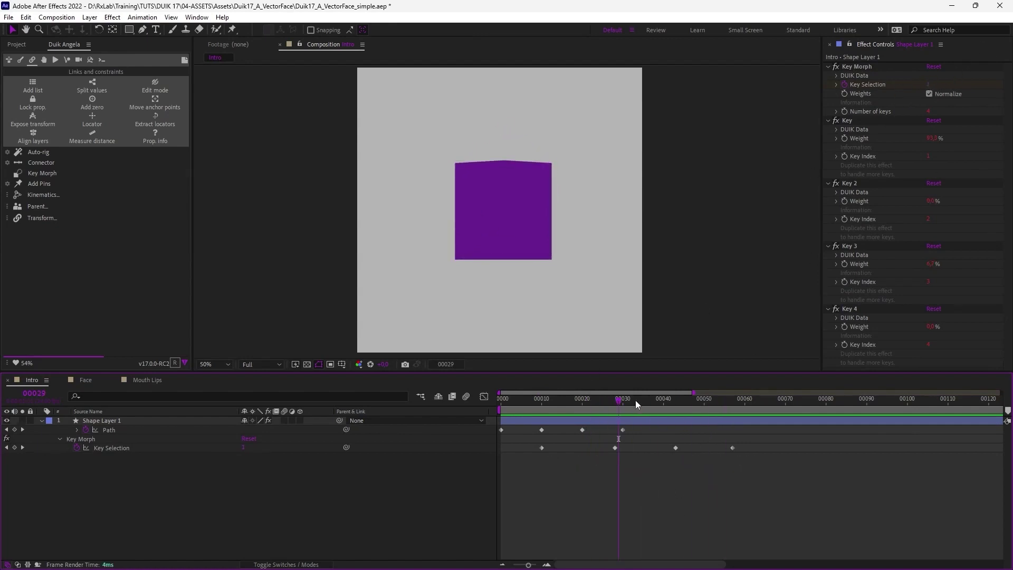
{"action": "left_click_drag", "start_coordinate": [635, 400], "coordinate": [680, 424]}
{"action": "left_click_drag", "start_coordinate": [755, 445], "coordinate": [513, 454]}
{"action": "key", "text": "Delete"}
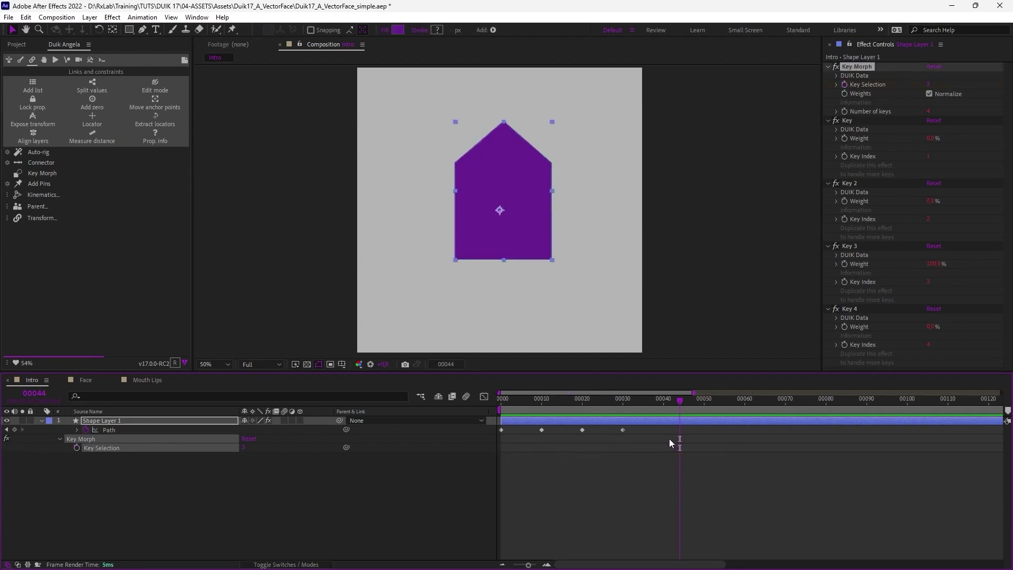
Turn off Normalize for the Key Morph weights and try setting the Key 3 weight to 0%
{"action": "left_click", "coordinate": [929, 94]}
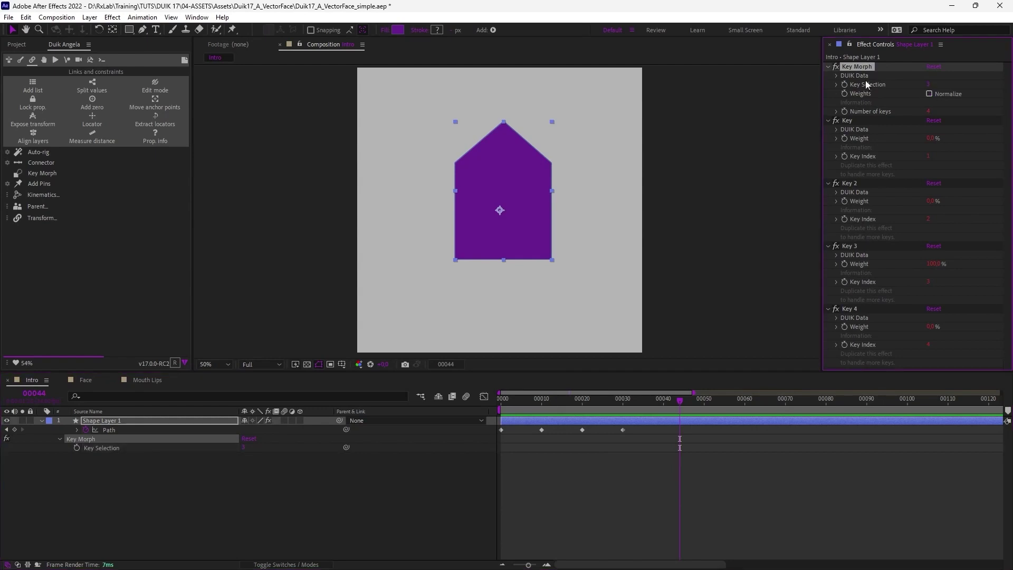
{"action": "left_click", "coordinate": [827, 66]}
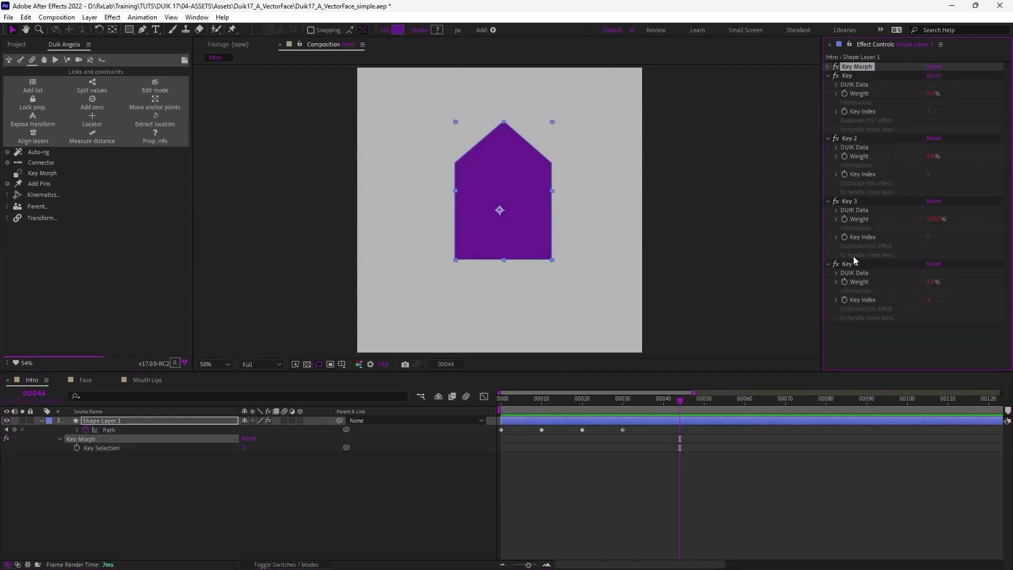
{"action": "mouse_move", "coordinate": [931, 218]}
{"action": "left_mouse_down"}
{"action": "mouse_move", "coordinate": [905, 219]}
{"action": "mouse_move", "coordinate": [931, 222]}
{"action": "left_mouse_up"}
{"action": "left_click", "coordinate": [932, 219]}
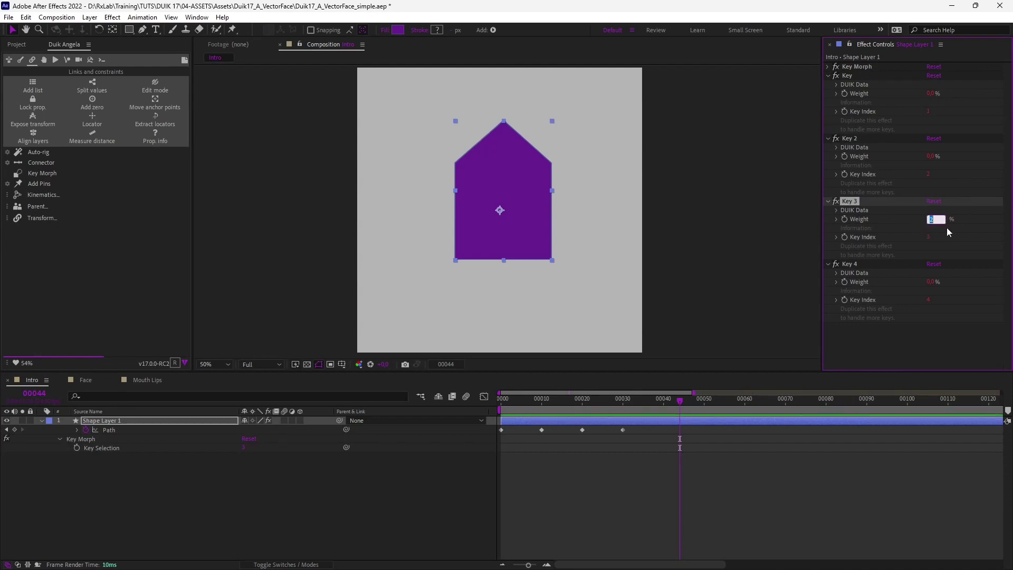
{"action": "type", "text": "0"}
{"action": "key", "text": "Return"}
Set Key Morph's Key Selection to 0 and collapse the Key Morph effect's settings
{"action": "left_click", "coordinate": [827, 66]}
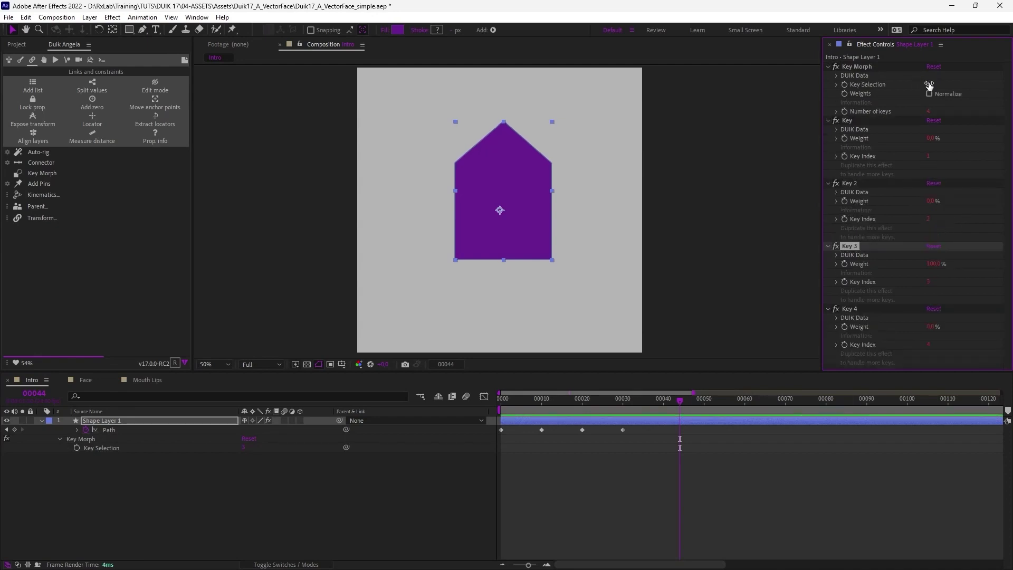
{"action": "left_click_drag", "start_coordinate": [929, 85], "coordinate": [917, 86]}
{"action": "left_click", "coordinate": [828, 66]}
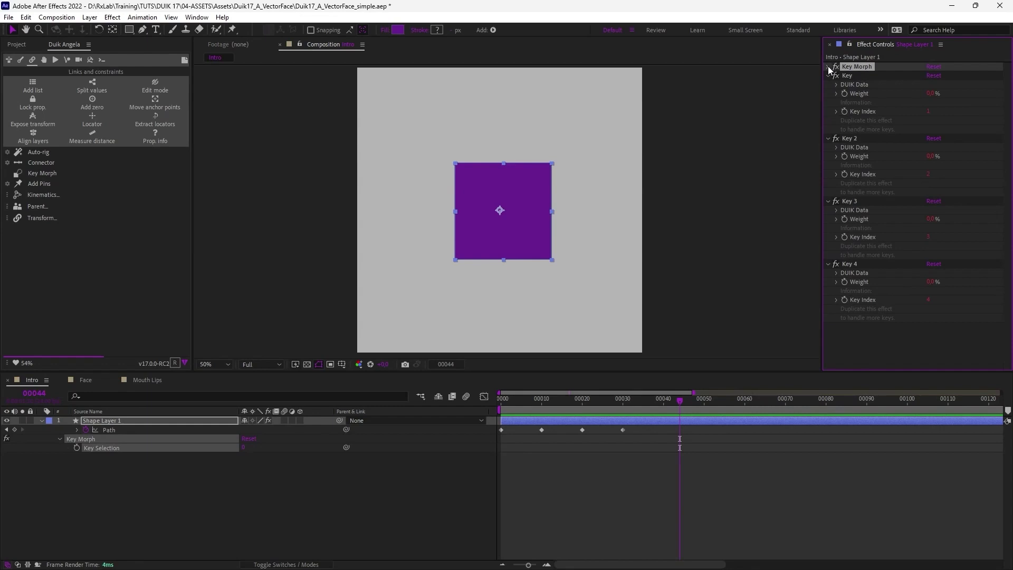
{"action": "left_click", "coordinate": [828, 66]}
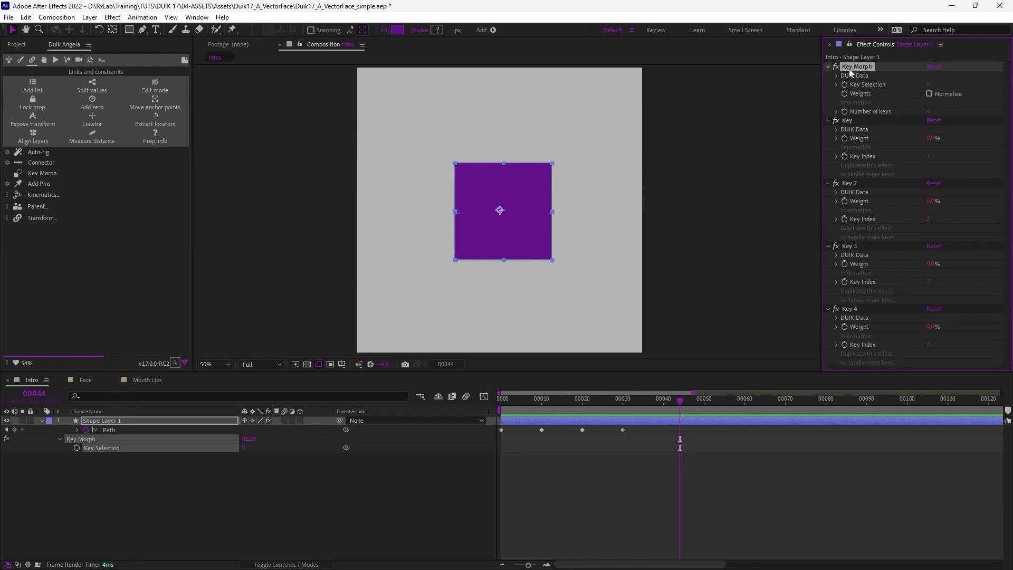
{"action": "left_click", "coordinate": [827, 67]}
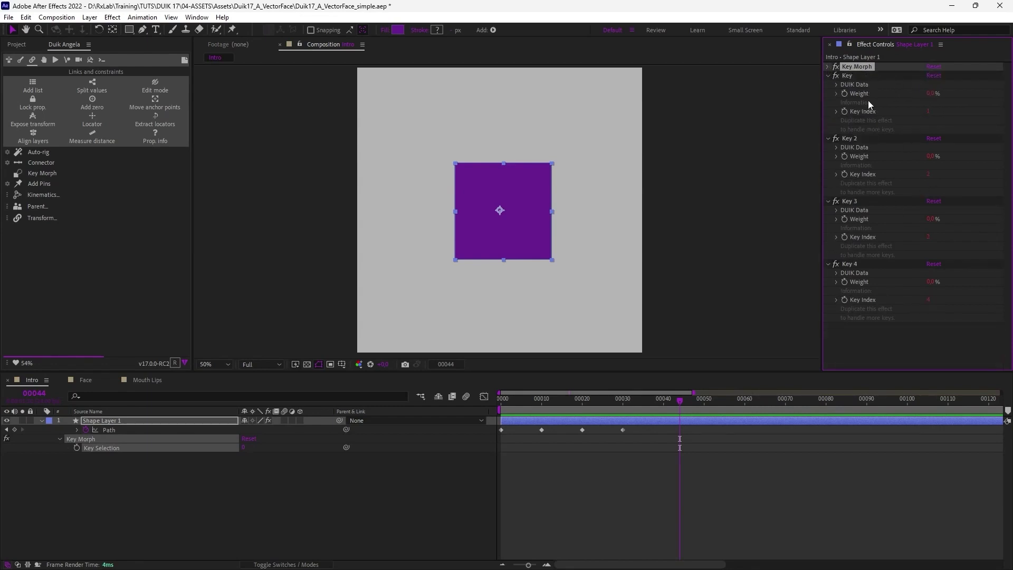
Try different mixes of the Key 2, Key 3 and Key 4 weights, with Key 4 at 74%
{"action": "mouse_move", "coordinate": [931, 156]}
{"action": "left_mouse_down"}
{"action": "mouse_move", "coordinate": [984, 162]}
{"action": "mouse_move", "coordinate": [954, 169]}
{"action": "mouse_move", "coordinate": [920, 159]}
{"action": "mouse_move", "coordinate": [966, 160]}
{"action": "mouse_move", "coordinate": [929, 158]}
{"action": "left_mouse_up"}
{"action": "left_click_drag", "start_coordinate": [930, 219], "coordinate": [959, 216]}
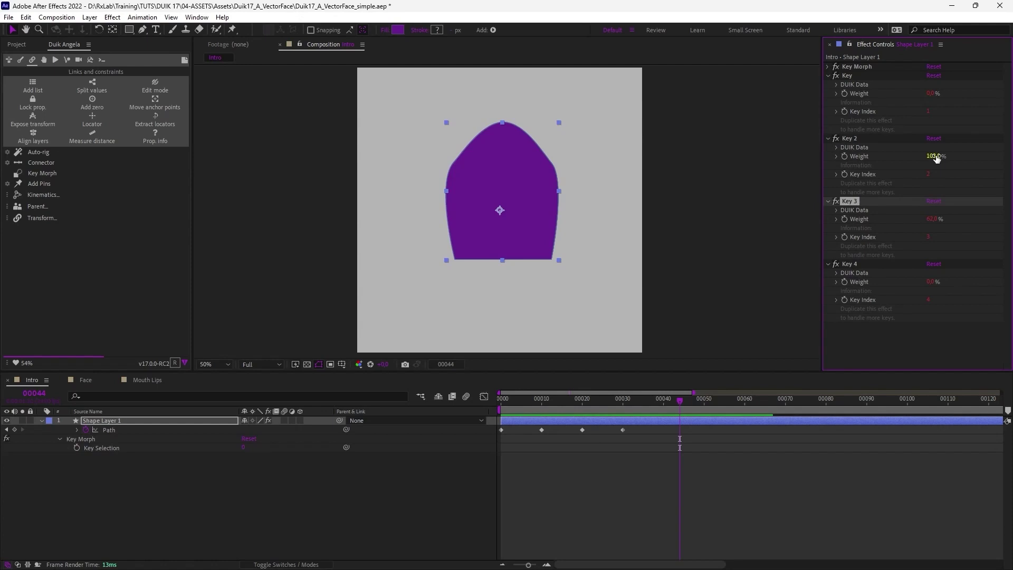
{"action": "mouse_move", "coordinate": [936, 158]}
{"action": "left_mouse_down"}
{"action": "mouse_move", "coordinate": [899, 159]}
{"action": "mouse_move", "coordinate": [932, 158]}
{"action": "left_mouse_up"}
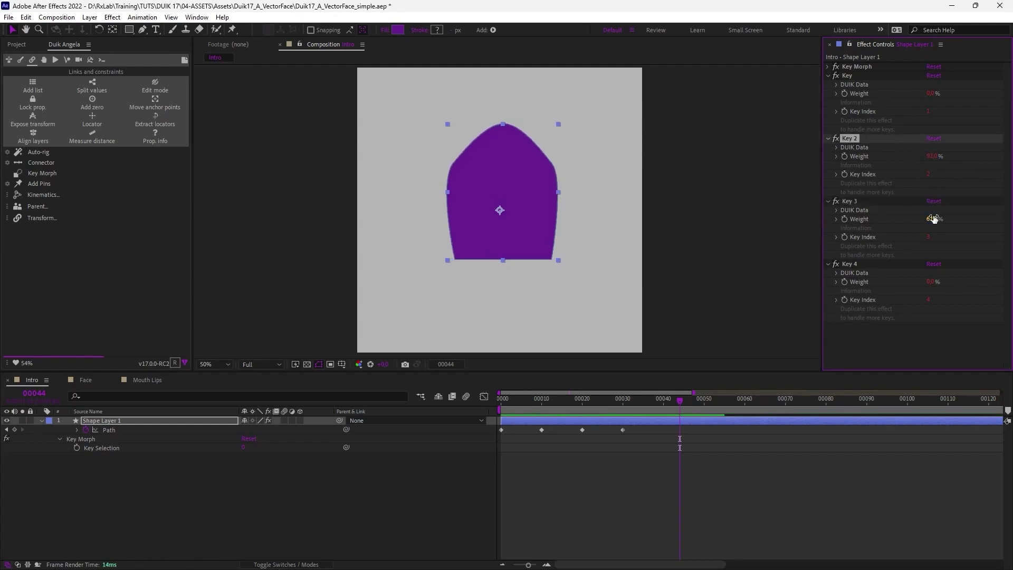
{"action": "mouse_move", "coordinate": [934, 219]}
{"action": "left_mouse_down"}
{"action": "mouse_move", "coordinate": [918, 219]}
{"action": "mouse_move", "coordinate": [937, 220]}
{"action": "left_mouse_up"}
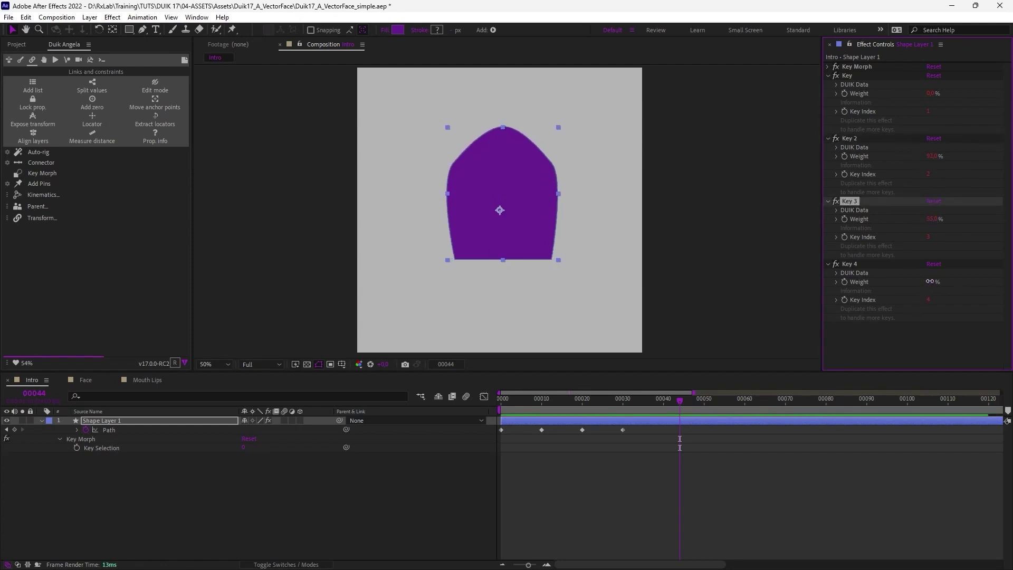
{"action": "left_click_drag", "start_coordinate": [932, 281], "coordinate": [979, 286]}
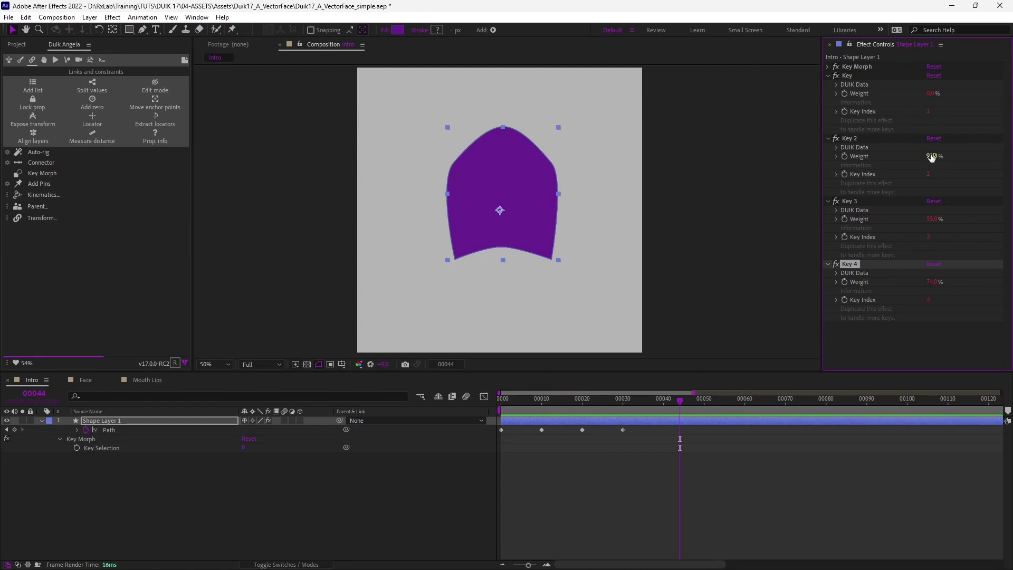
{"action": "left_click_drag", "start_coordinate": [930, 157], "coordinate": [914, 156]}
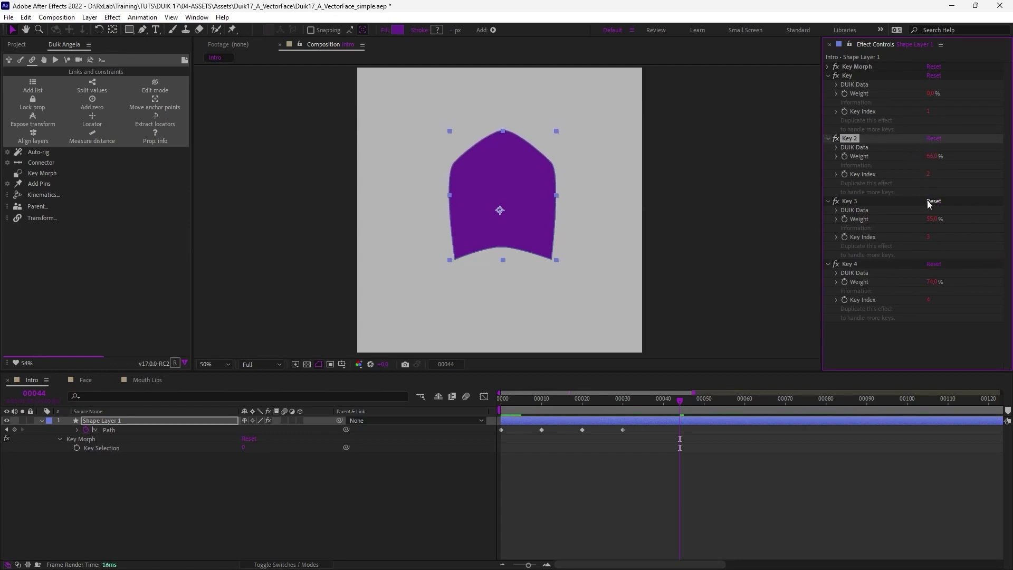
{"action": "left_click_drag", "start_coordinate": [931, 219], "coordinate": [926, 220]}
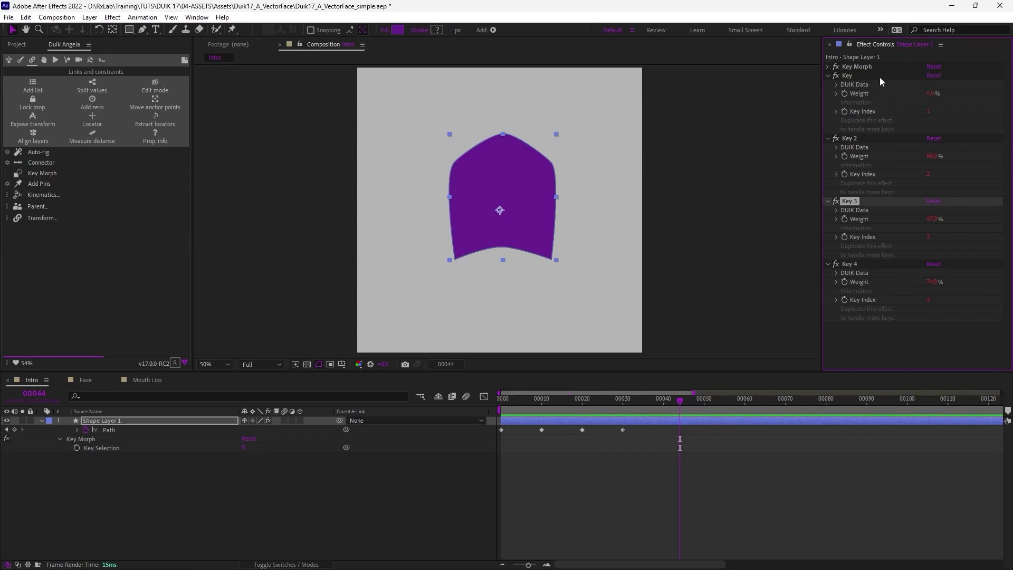
Collapse the Key effect and rebalance the other weights, with Key 2 at about 77% and both Key 3 and Key 4 above 100%
{"action": "left_click", "coordinate": [853, 76]}
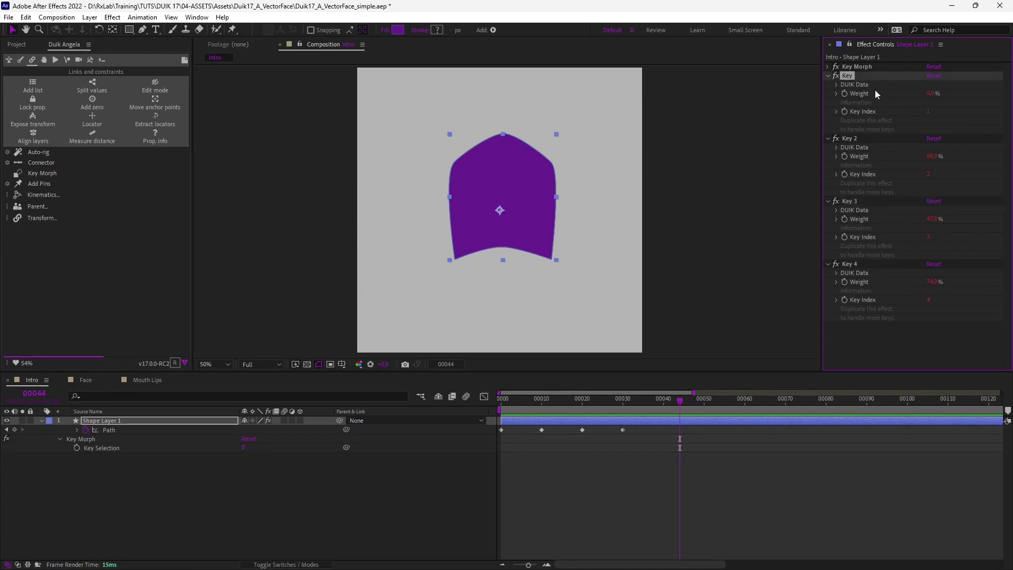
{"action": "left_click", "coordinate": [828, 76]}
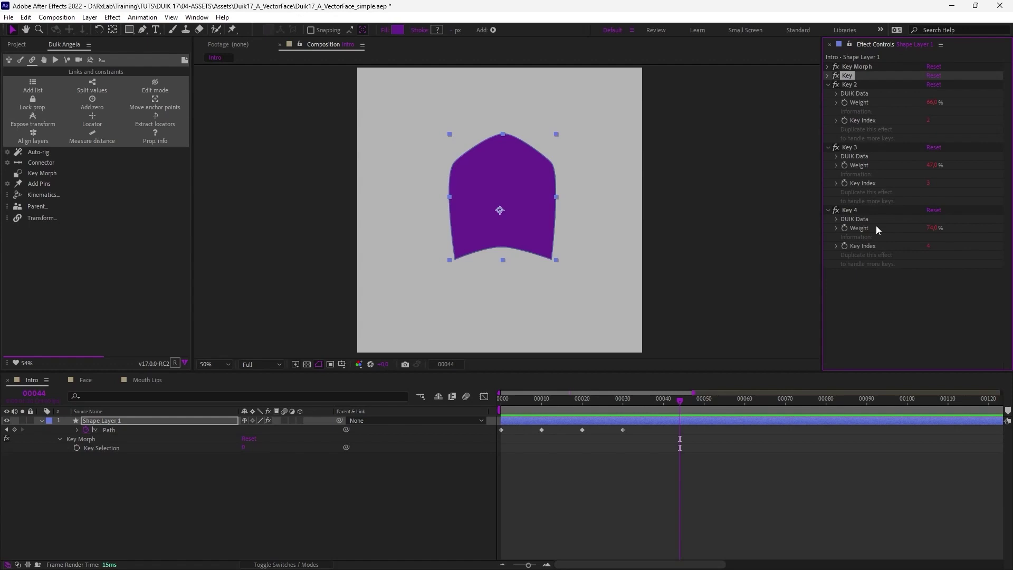
{"action": "left_click_drag", "start_coordinate": [931, 103], "coordinate": [948, 103]}
{"action": "mouse_move", "coordinate": [932, 165]}
{"action": "left_mouse_down"}
{"action": "mouse_move", "coordinate": [914, 166]}
{"action": "mouse_move", "coordinate": [932, 166]}
{"action": "left_mouse_up"}
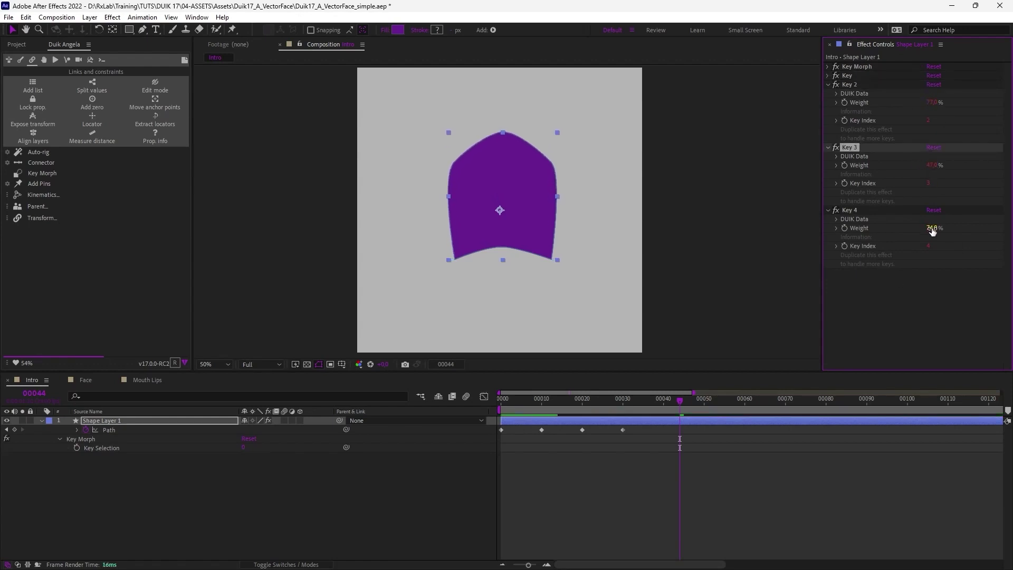
{"action": "mouse_move", "coordinate": [932, 228]}
{"action": "left_mouse_down"}
{"action": "mouse_move", "coordinate": [946, 229]}
{"action": "mouse_move", "coordinate": [924, 230]}
{"action": "mouse_move", "coordinate": [933, 230]}
{"action": "left_mouse_up"}
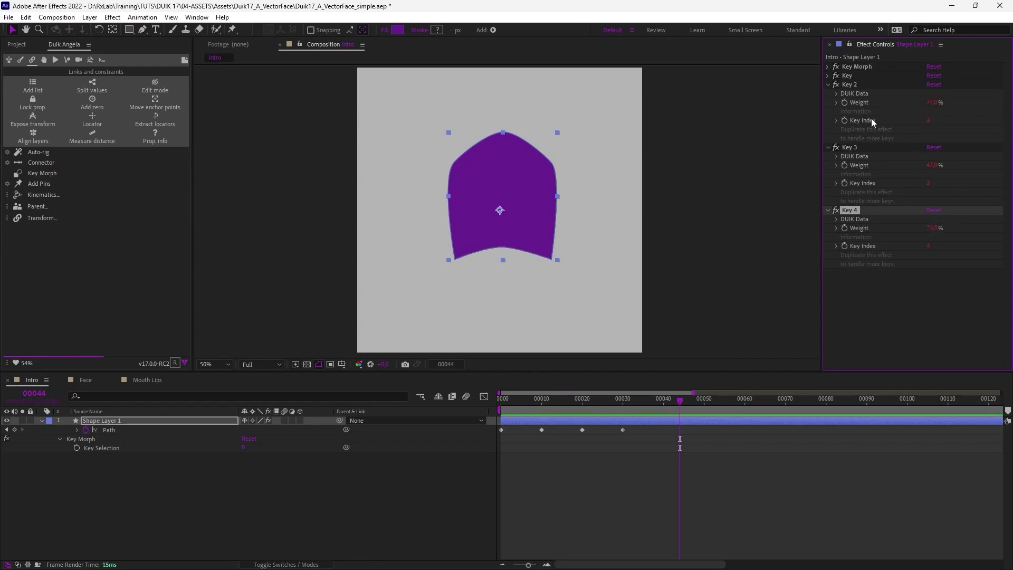
{"action": "left_click_drag", "start_coordinate": [931, 228], "coordinate": [909, 230]}
{"action": "left_click_drag", "start_coordinate": [934, 165], "coordinate": [975, 181]}
{"action": "left_click", "coordinate": [676, 436]}
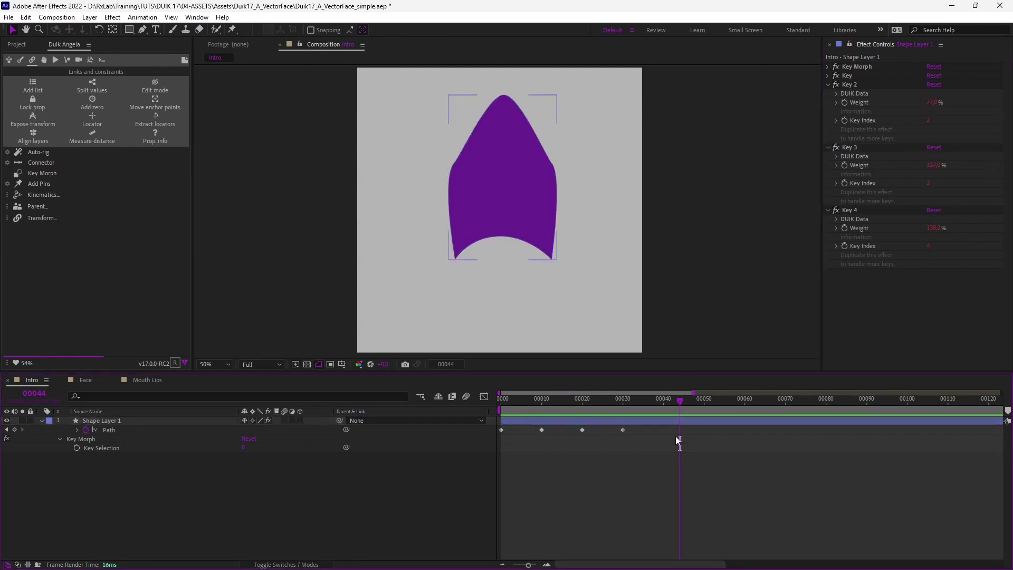
{"action": "mouse_move", "coordinate": [667, 403]}
{"action": "left_mouse_down"}
{"action": "mouse_move", "coordinate": [540, 404]}
{"action": "mouse_move", "coordinate": [659, 404]}
{"action": "left_mouse_up"}
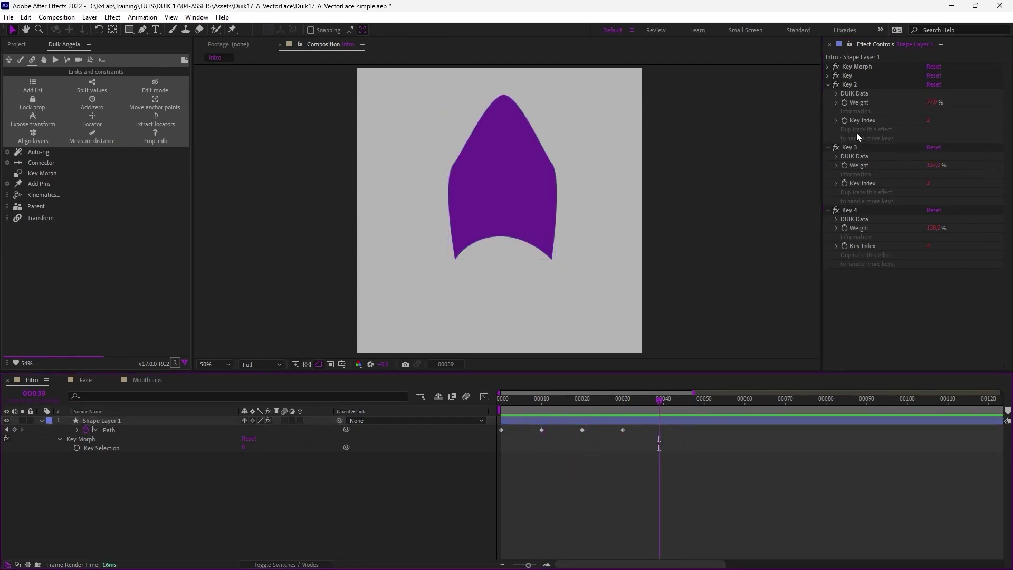
{"action": "left_click", "coordinate": [894, 285]}
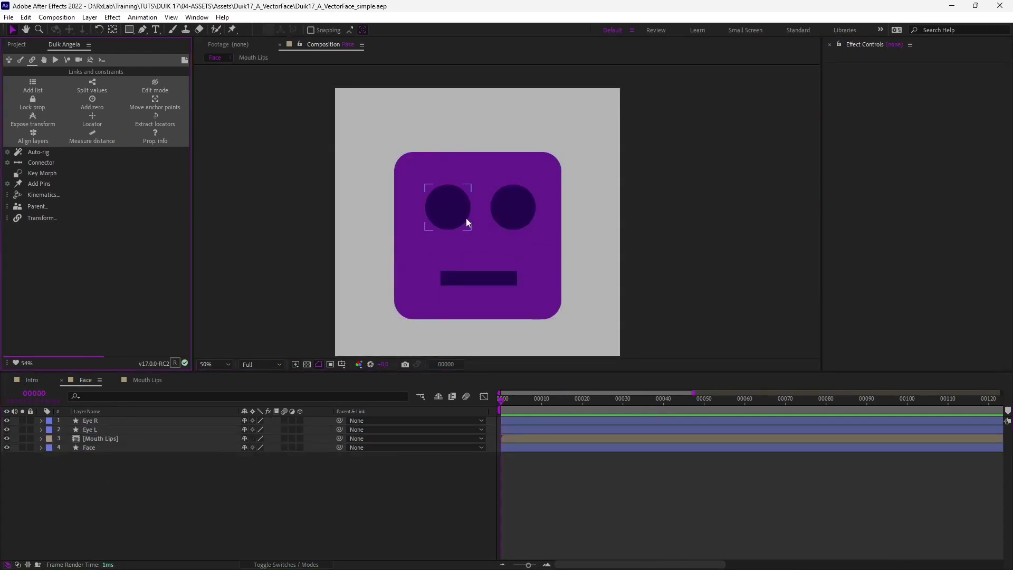
Open the Mouth Lips composition from the Face composition and view it at 100%
{"action": "left_click", "coordinate": [109, 438]}
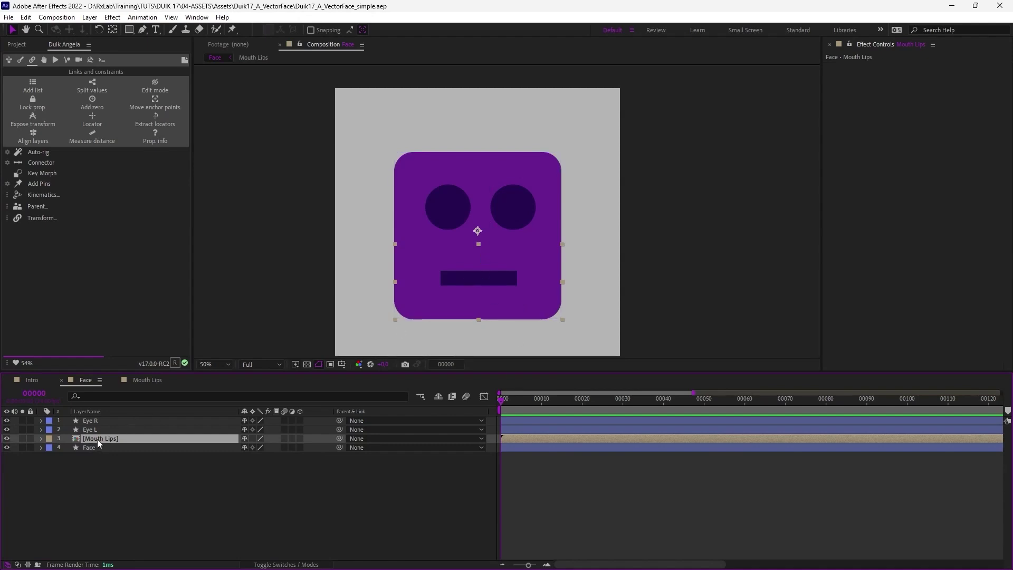
{"action": "double_click", "coordinate": [97, 439]}
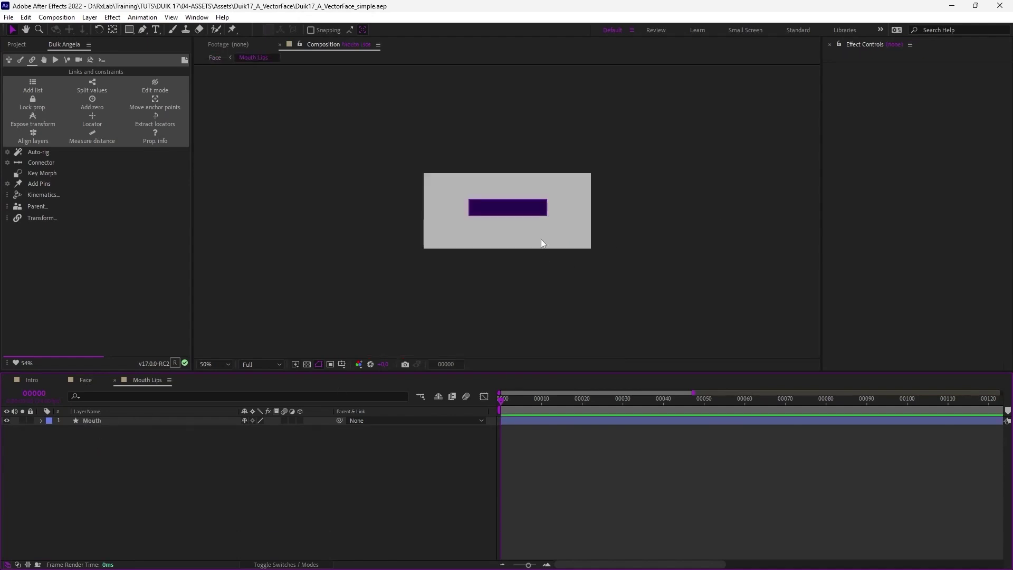
{"action": "scroll", "coordinate": [540, 239], "scroll_direction": "up", "scroll_amount": 2}
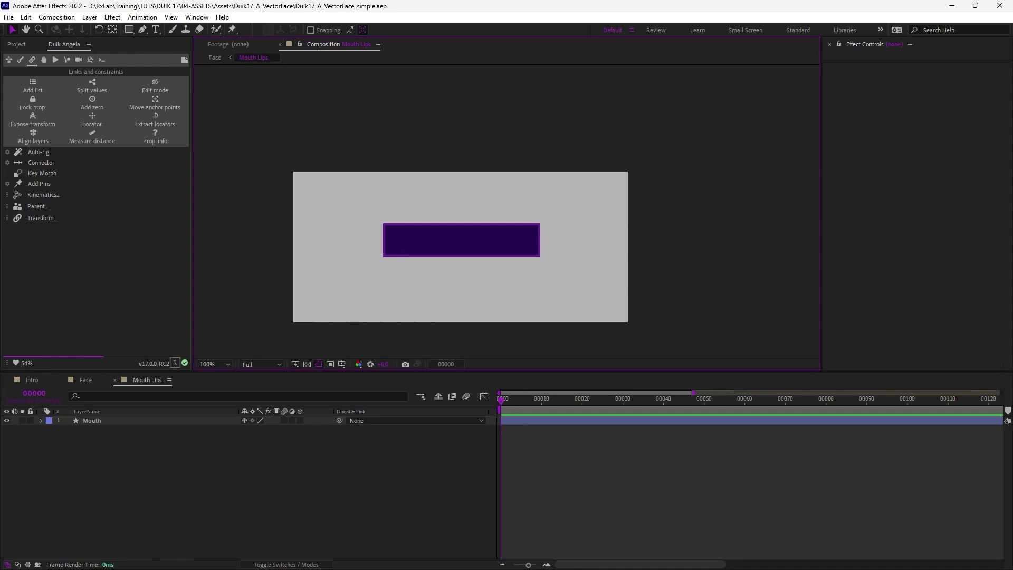
Expand Path 1 of Rectangle 1 in the Mouth layer and set a Path keyframe at frame 0
{"action": "left_click", "coordinate": [479, 247]}
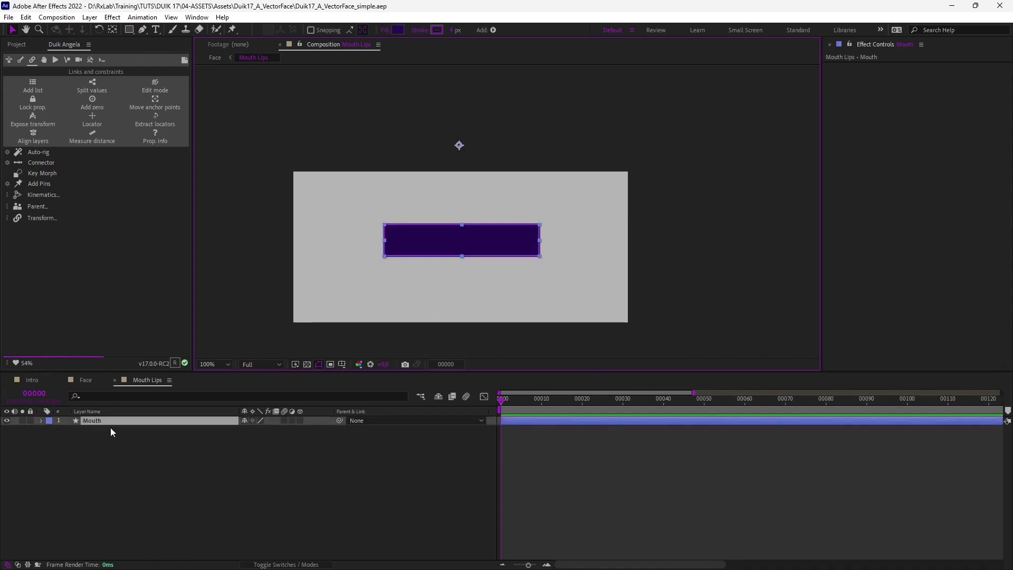
{"action": "left_click", "coordinate": [40, 420]}
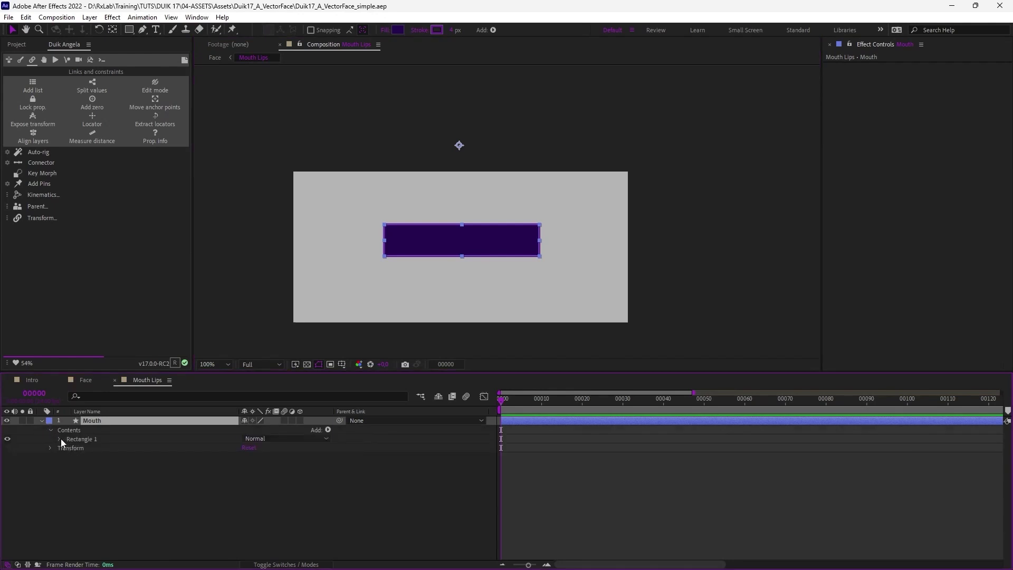
{"action": "left_click", "coordinate": [59, 438]}
{"action": "left_click", "coordinate": [69, 448]}
{"action": "left_click", "coordinate": [90, 456]}
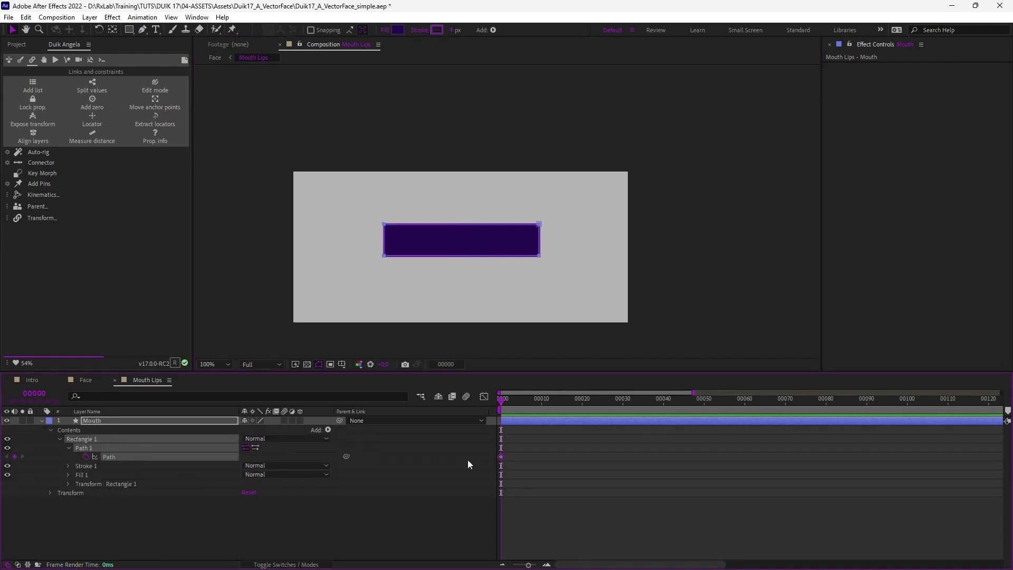
Lower the two upper points of the mouth rectangle to about half its height at frame 0
{"action": "left_click", "coordinate": [426, 242]}
{"action": "key", "text": "g"}
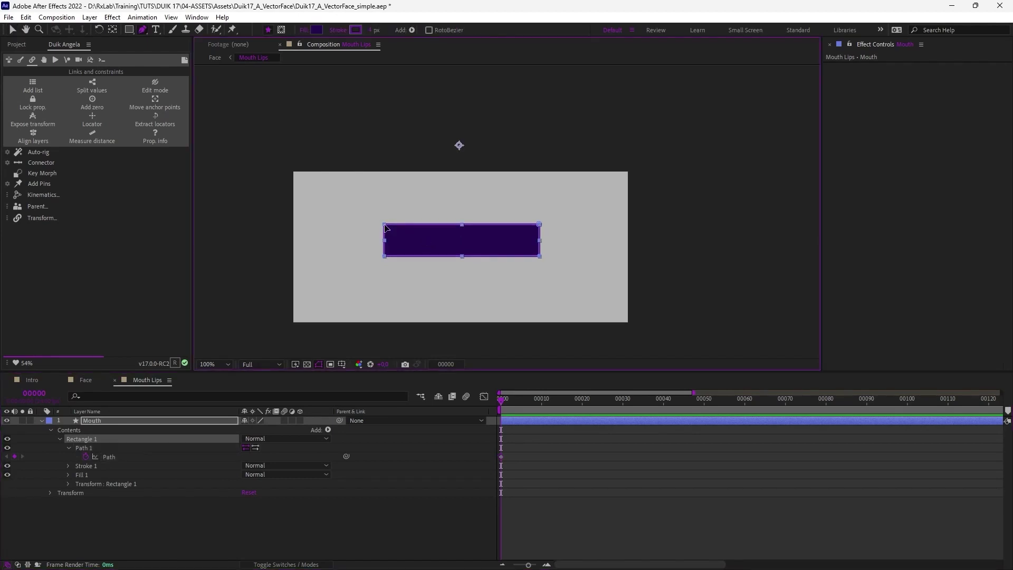
{"action": "left_click_drag", "start_coordinate": [540, 227], "coordinate": [542, 243]}
{"action": "key", "text": "v"}
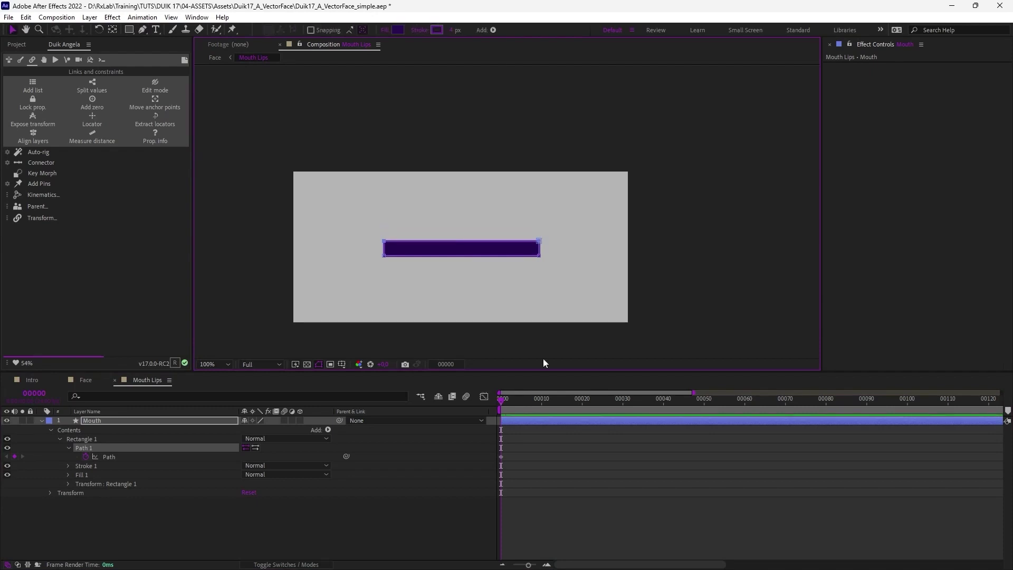
{"action": "left_click", "coordinate": [739, 325]}
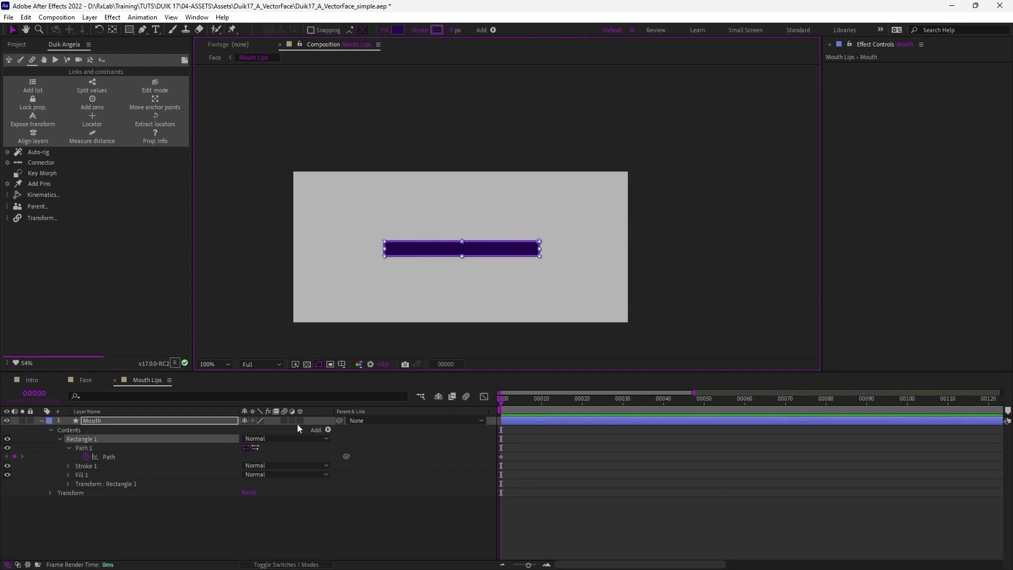
Add a layer marker with the comment "1- Rest" to the Mouth layer at frame 0, and move the time to frame 10
{"action": "left_click", "coordinate": [511, 420]}
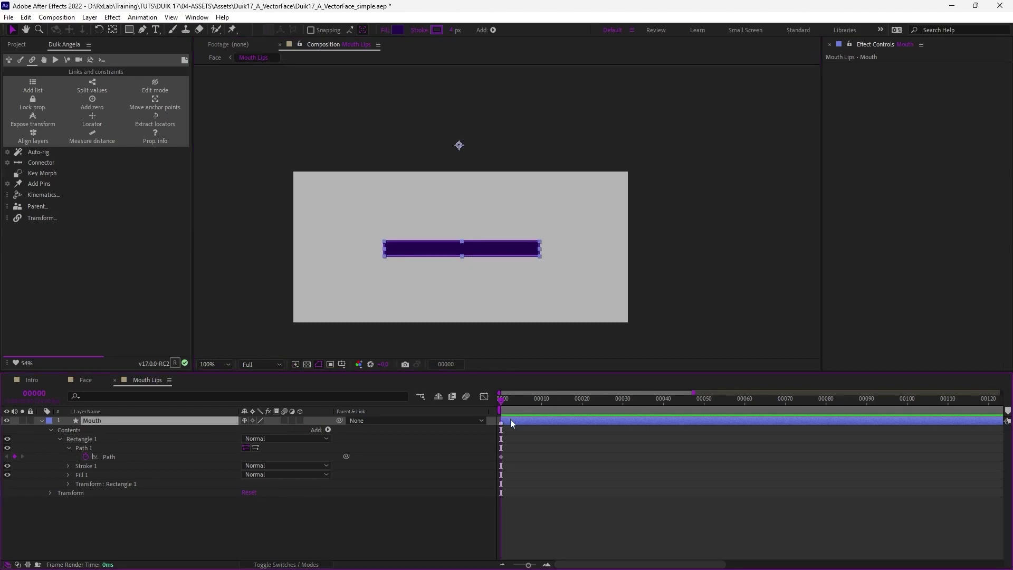
{"action": "key", "text": "KP_Multiply"}
{"action": "double_click", "coordinate": [501, 422]}
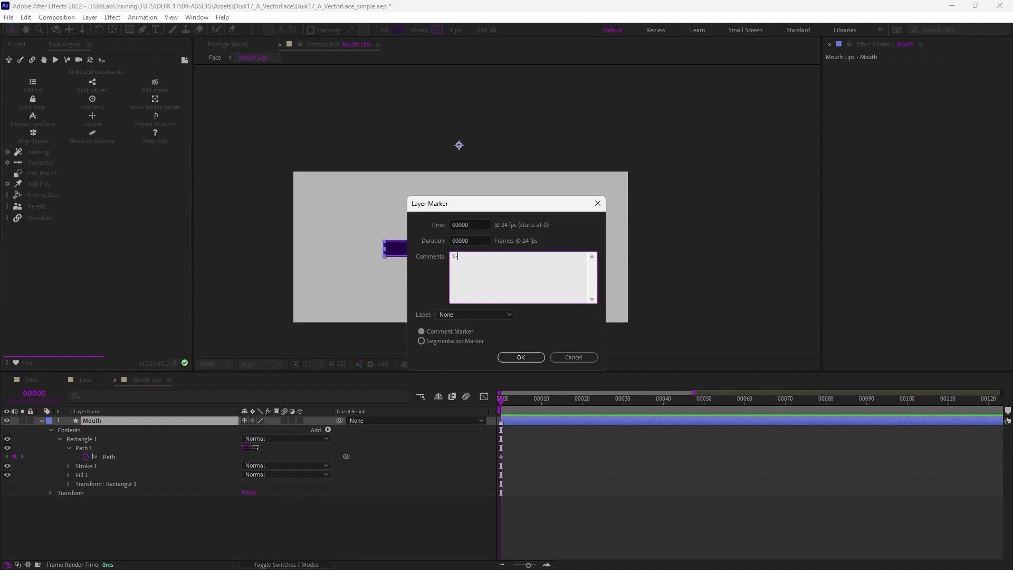
{"action": "type", "text": "1- Rest"}
{"action": "left_click", "coordinate": [537, 361]}
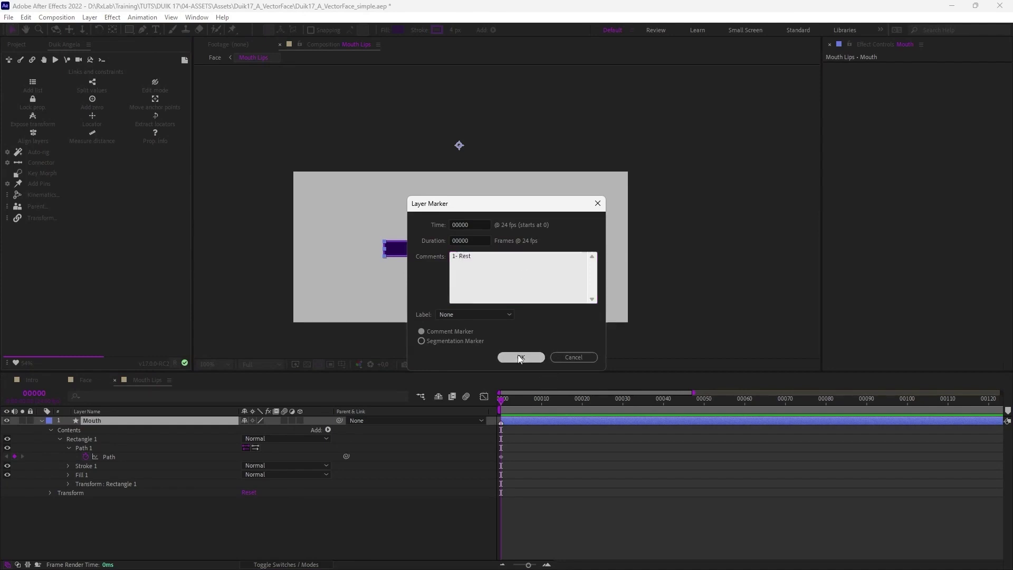
{"action": "left_click", "coordinate": [542, 398]}
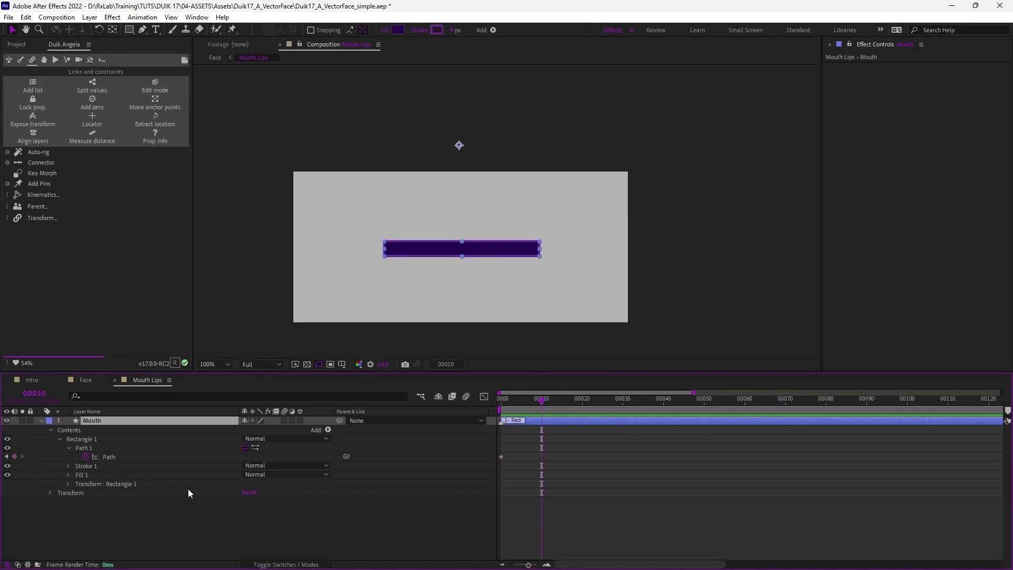
Pull the mouth's corner points at frame 10 toward each other vertically so both ends taper to narrow tips
{"action": "left_click_drag", "start_coordinate": [408, 271], "coordinate": [315, 271]}
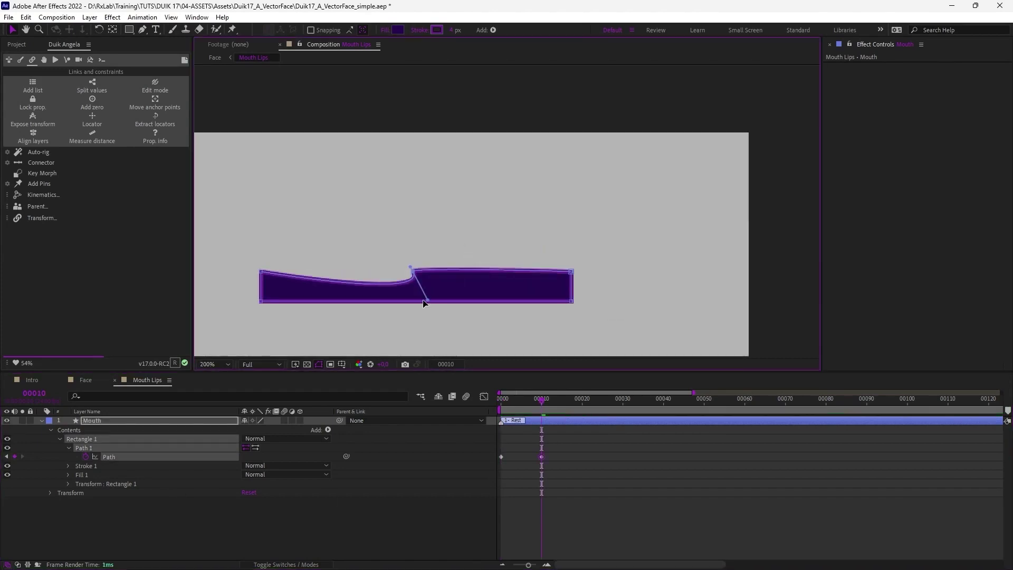
{"action": "key", "text": "ctrl+z"}
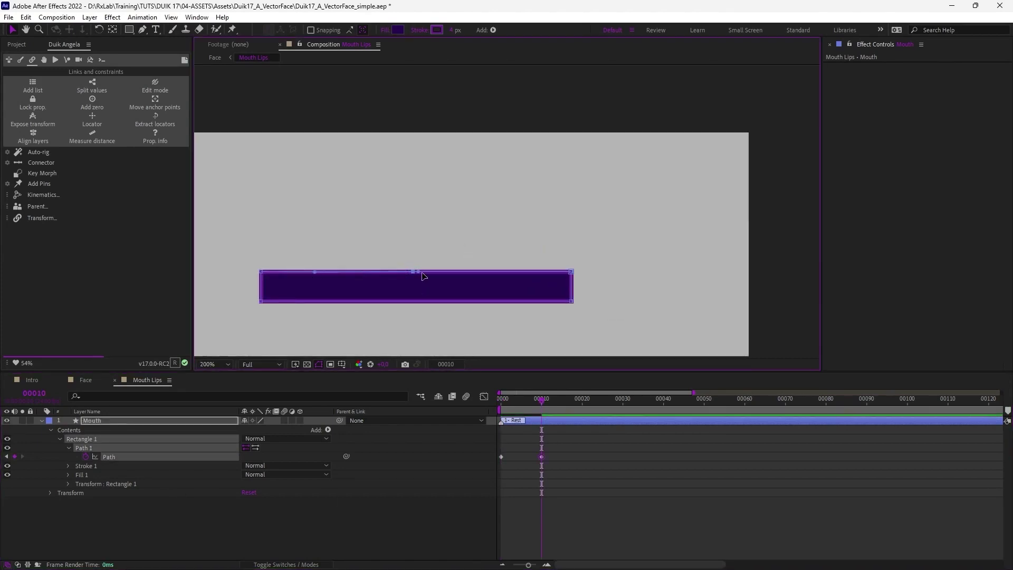
{"action": "mouse_move", "coordinate": [571, 271]}
{"action": "left_mouse_down"}
{"action": "mouse_move", "coordinate": [572, 292]}
{"action": "mouse_move", "coordinate": [557, 276]}
{"action": "left_mouse_up"}
{"action": "left_click_drag", "start_coordinate": [570, 292], "coordinate": [569, 282]}
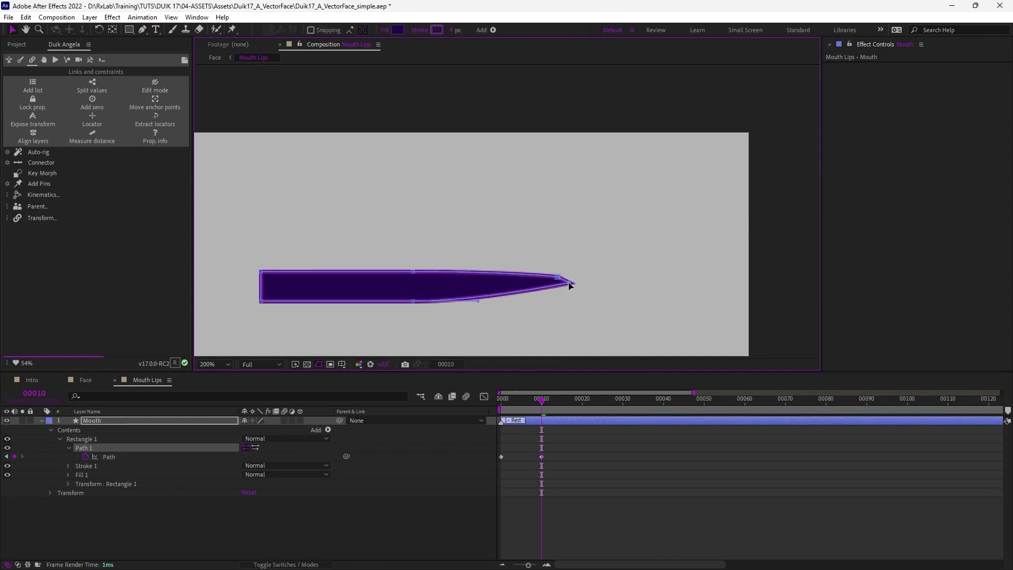
{"action": "left_click_drag", "start_coordinate": [261, 301], "coordinate": [268, 275]}
Add a layer marker with the comment "2- S, T, Ch" at frame 10 and slightly raise the mouth's bottom-centre point
{"action": "key", "text": "KP_Multiply"}
{"action": "double_click", "coordinate": [541, 421]}
{"action": "type", "text": "2- "}
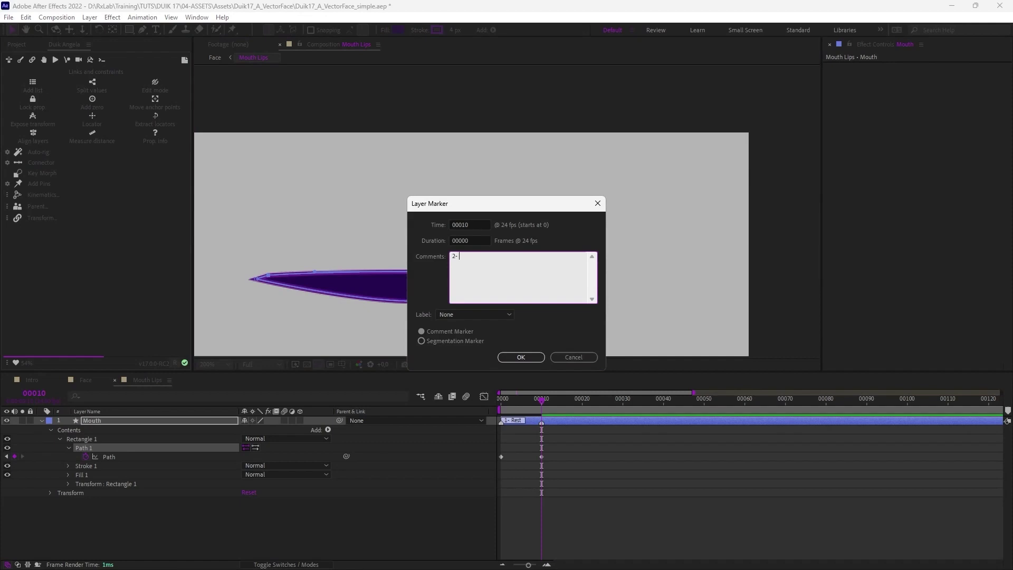
{"action": "type", "text": "S, T, Ch"}
{"action": "left_click", "coordinate": [520, 357]}
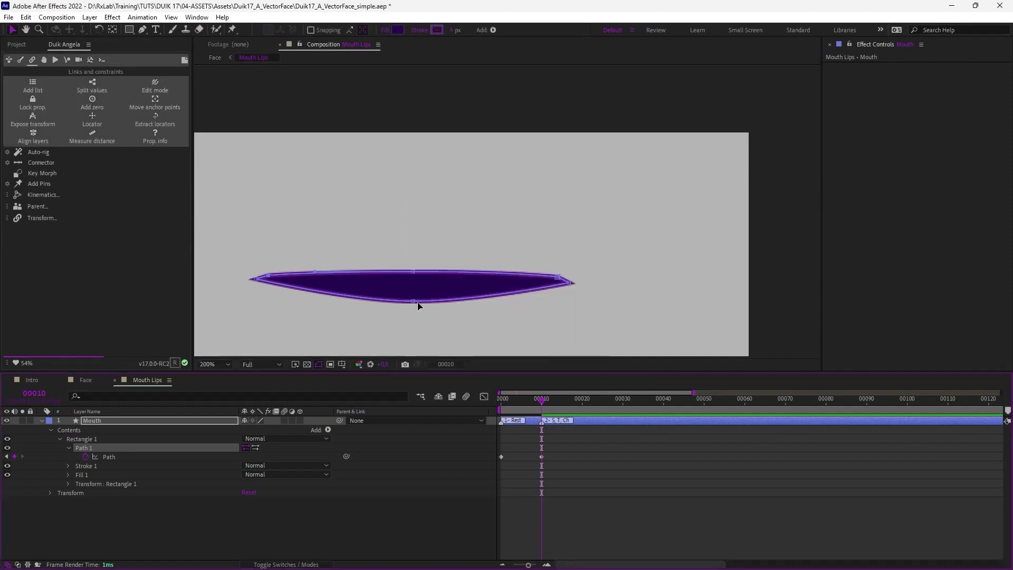
{"action": "left_click_drag", "start_coordinate": [415, 302], "coordinate": [414, 294]}
At frame 20, lower the mouth's bottom-centre point and raise both upper corners to form a slight smile
{"action": "mouse_move", "coordinate": [541, 410]}
{"action": "left_mouse_down"}
{"action": "mouse_move", "coordinate": [501, 410]}
{"action": "mouse_move", "coordinate": [581, 409]}
{"action": "left_mouse_up"}
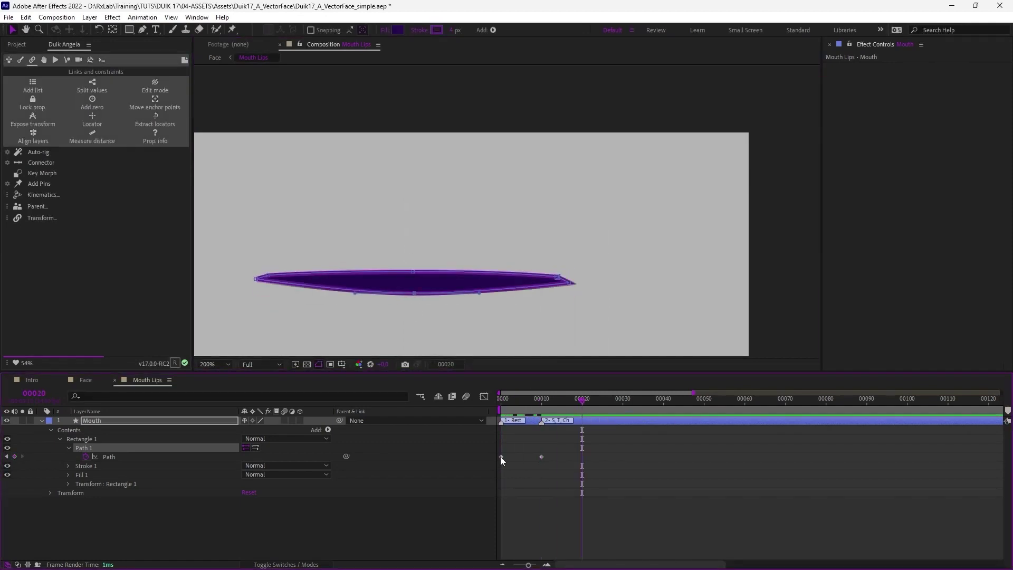
{"action": "left_click_drag", "start_coordinate": [415, 294], "coordinate": [414, 301]}
{"action": "left_click_drag", "start_coordinate": [557, 276], "coordinate": [556, 268]}
{"action": "left_click_drag", "start_coordinate": [268, 276], "coordinate": [274, 268]}
{"action": "left_click_drag", "start_coordinate": [556, 268], "coordinate": [556, 266]}
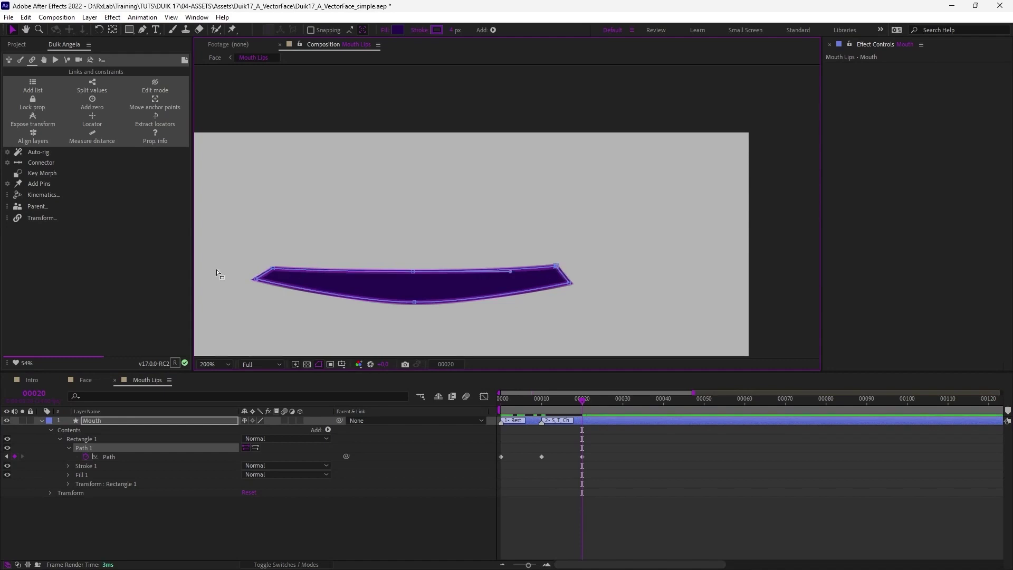
{"action": "left_click_drag", "start_coordinate": [273, 267], "coordinate": [274, 266]}
Add a layer marker with the comment "3- Ee" to the Mouth layer at frame 20
{"action": "key", "text": "KP_Multiply"}
{"action": "double_click", "coordinate": [583, 422]}
{"action": "type", "text": "3- Ee"}
{"action": "left_click", "coordinate": [521, 357]}
Copy the rest Path keyframe from frame 0 and paste it at frame 30
{"action": "left_click", "coordinate": [622, 402]}
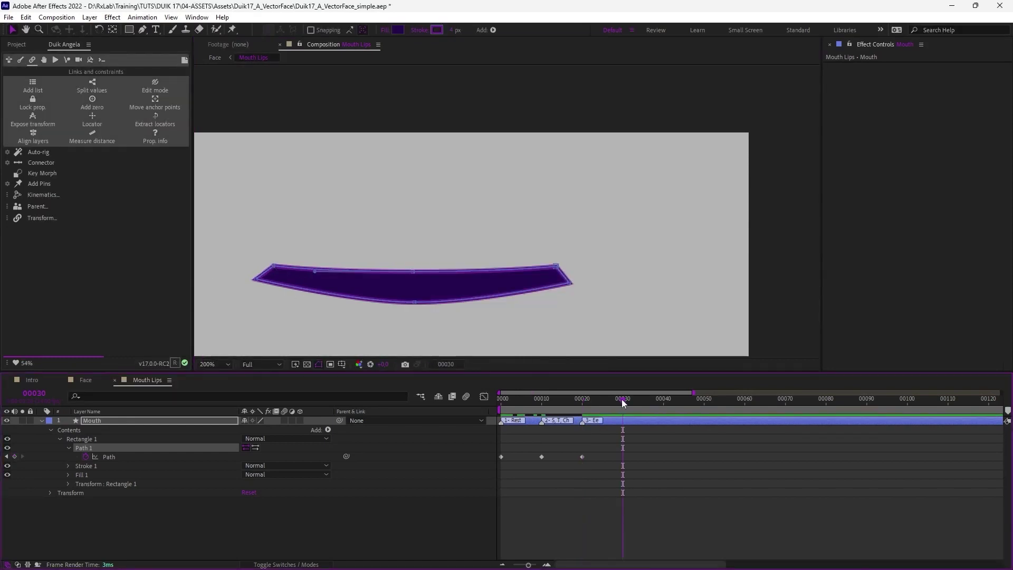
{"action": "left_click_drag", "start_coordinate": [515, 451], "coordinate": [499, 466]}
{"action": "key", "text": "ctrl+c"}
{"action": "key", "text": "ctrl+v"}
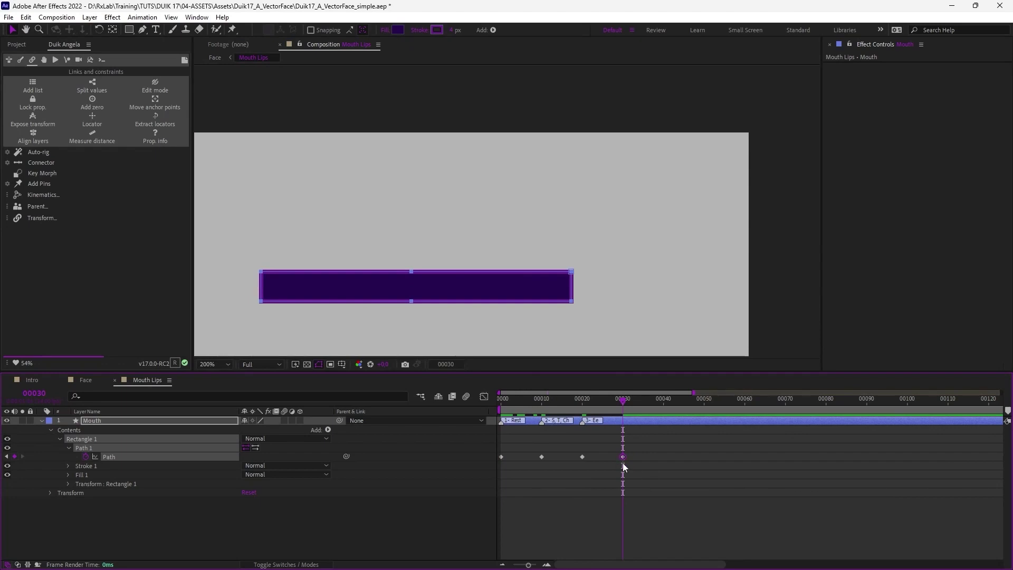
Pull the mouth's bottom-centre point down at frame 30 and give it horizontal curve handles
{"action": "key", "text": "h"}
{"action": "left_click_drag", "start_coordinate": [396, 280], "coordinate": [432, 262]}
{"action": "key", "text": "v"}
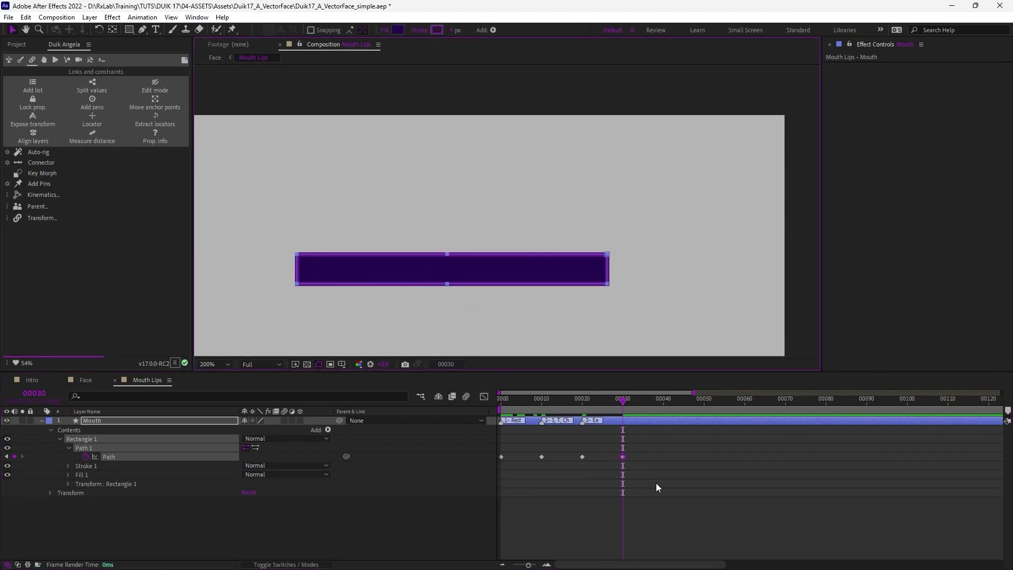
{"action": "left_click", "coordinate": [622, 457]}
{"action": "left_click", "coordinate": [454, 272]}
{"action": "left_click_drag", "start_coordinate": [447, 284], "coordinate": [447, 314]}
{"action": "key", "text": "g"}
{"action": "left_click_drag", "start_coordinate": [447, 314], "coordinate": [398, 316]}
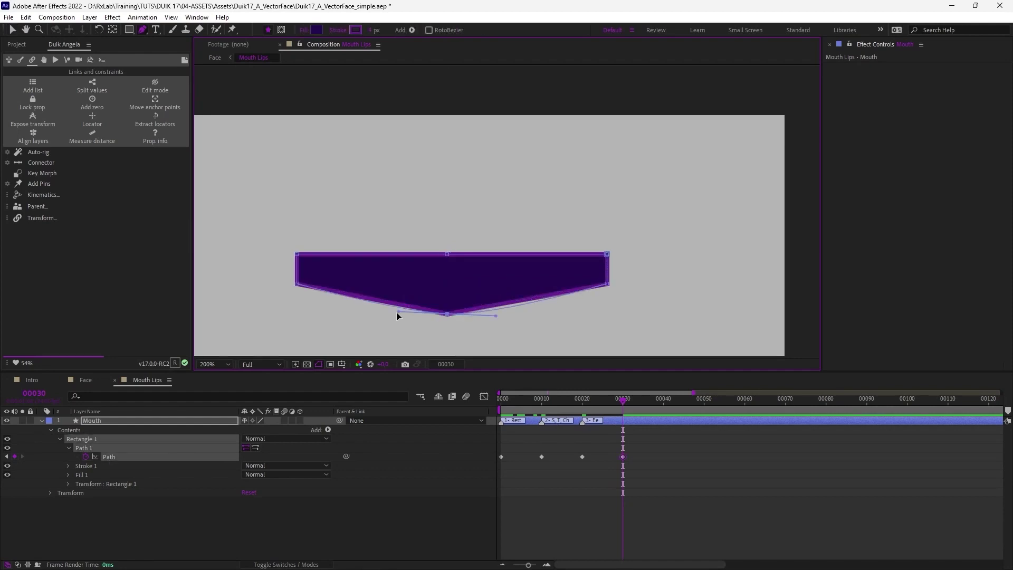
Raise the upper corners, curve the upper edge, bring the lower corners slightly inward and widen the lower curve at frame 30
{"action": "left_click_drag", "start_coordinate": [607, 254], "coordinate": [607, 249]}
{"action": "left_click_drag", "start_coordinate": [297, 254], "coordinate": [297, 249]}
{"action": "left_click_drag", "start_coordinate": [447, 254], "coordinate": [499, 255]}
{"action": "left_click_drag", "start_coordinate": [446, 313], "coordinate": [447, 319]}
{"action": "left_click_drag", "start_coordinate": [297, 284], "coordinate": [302, 283]}
{"action": "left_click_drag", "start_coordinate": [496, 319], "coordinate": [507, 318]}
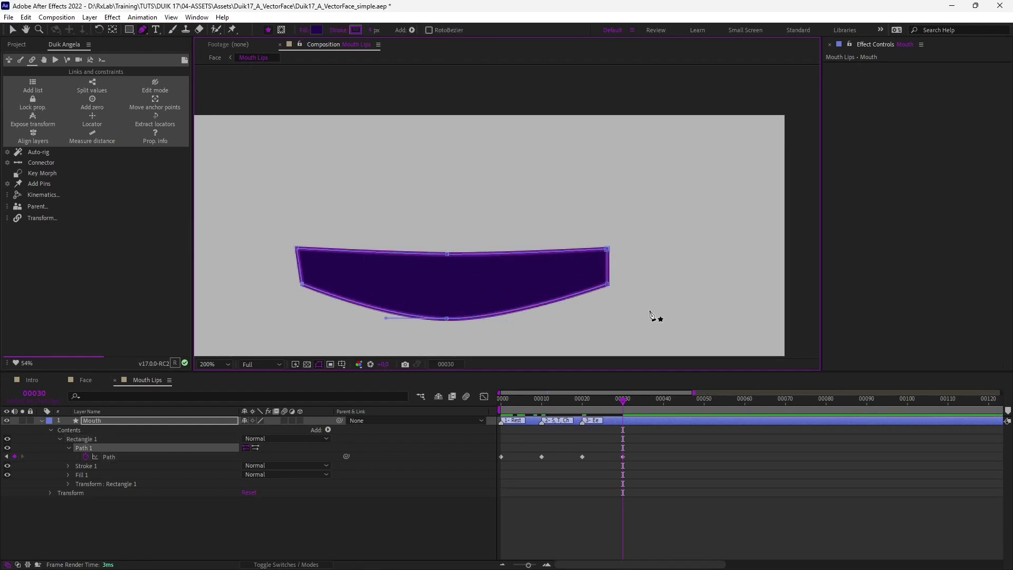
{"action": "left_click_drag", "start_coordinate": [606, 284], "coordinate": [602, 284]}
Add a layer marker with the comment "4- A, Ah" to the Mouth layer at frame 30
{"action": "key", "text": "alt+KP_Multiply"}
{"action": "type", "text": "4- A, Ah"}
{"action": "key", "text": "Return"}
Paste the rest path at frame 40, arch its upper edge upward and bring both upper corners inward
{"action": "left_click", "coordinate": [663, 401]}
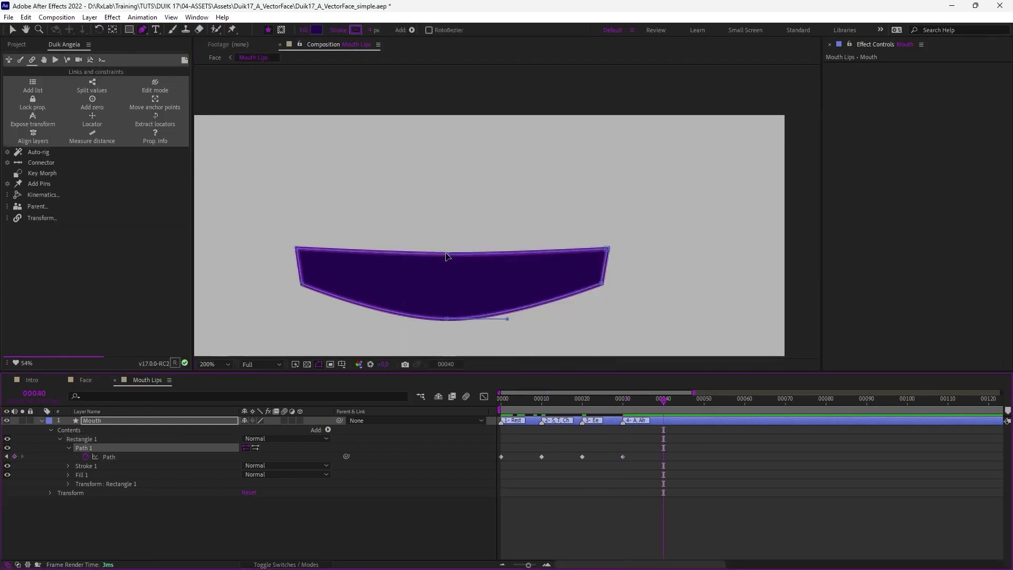
{"action": "key", "text": "ctrl+v"}
{"action": "left_click_drag", "start_coordinate": [446, 254], "coordinate": [447, 240]}
{"action": "left_click_drag", "start_coordinate": [447, 240], "coordinate": [509, 242]}
{"action": "left_click_drag", "start_coordinate": [607, 255], "coordinate": [548, 259]}
{"action": "left_click_drag", "start_coordinate": [297, 254], "coordinate": [357, 256]}
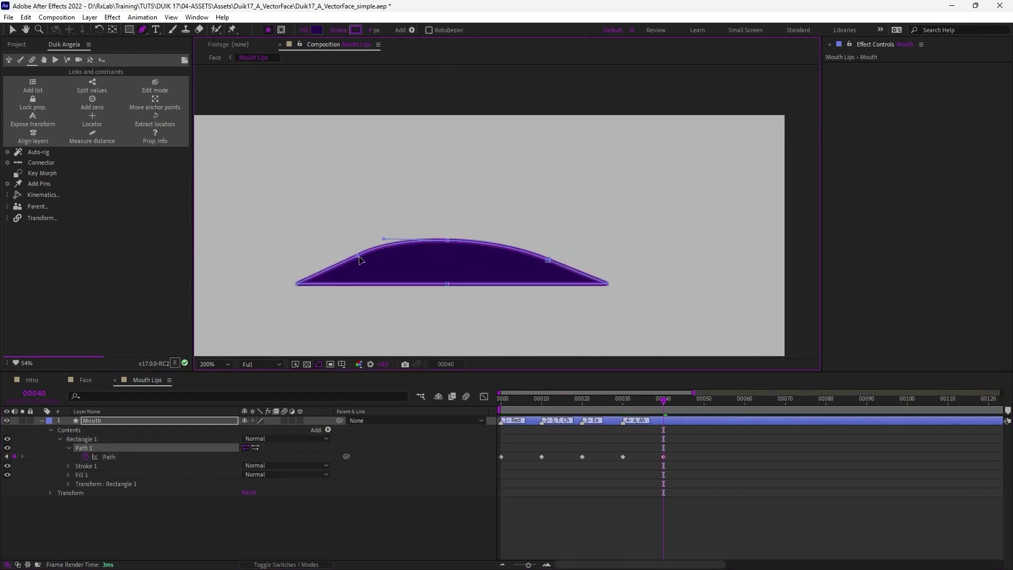
Bring the lower corners inward, round the lower edge downward and adjust the upper curve handles at frame 40
{"action": "left_click_drag", "start_coordinate": [297, 284], "coordinate": [349, 294]}
{"action": "left_click_drag", "start_coordinate": [447, 284], "coordinate": [444, 310]}
{"action": "left_click_drag", "start_coordinate": [444, 311], "coordinate": [402, 310]}
{"action": "left_click_drag", "start_coordinate": [607, 284], "coordinate": [557, 290]}
{"action": "left_click_drag", "start_coordinate": [349, 294], "coordinate": [371, 290]}
{"action": "left_click_drag", "start_coordinate": [557, 290], "coordinate": [538, 290]}
{"action": "left_click_drag", "start_coordinate": [444, 311], "coordinate": [448, 317]}
{"action": "left_click_drag", "start_coordinate": [447, 240], "coordinate": [405, 235]}
{"action": "left_click_drag", "start_coordinate": [513, 235], "coordinate": [493, 235]}
Add a layer marker with the comment "5- U, R" to the Mouth layer at frame 40
{"action": "key", "text": "alt+KP_Multiply"}
{"action": "type", "text": "5- U, R"}
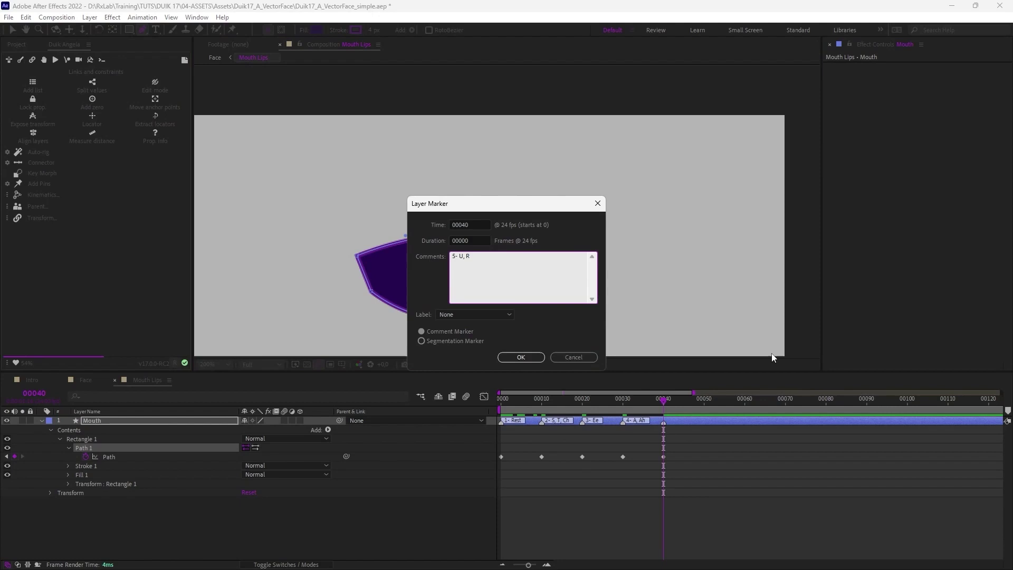
{"action": "key", "text": "Return"}
Paste the rest path at frame 50 and raise its top-centre point with a curved handle
{"action": "left_click_drag", "start_coordinate": [658, 400], "coordinate": [705, 399]}
{"action": "key", "text": "ctrl+v"}
{"action": "left_click_drag", "start_coordinate": [447, 254], "coordinate": [446, 230]}
{"action": "left_click", "coordinate": [446, 236], "text": "alt"}
Lower the bottom-centre point slightly and pull all four mouth corners inward at frame 50 to make a small opening
{"action": "left_click_drag", "start_coordinate": [447, 284], "coordinate": [448, 290]}
{"action": "left_click_drag", "start_coordinate": [606, 284], "coordinate": [497, 285]}
{"action": "left_click_drag", "start_coordinate": [606, 254], "coordinate": [505, 246]}
{"action": "left_click_drag", "start_coordinate": [296, 284], "coordinate": [419, 281]}
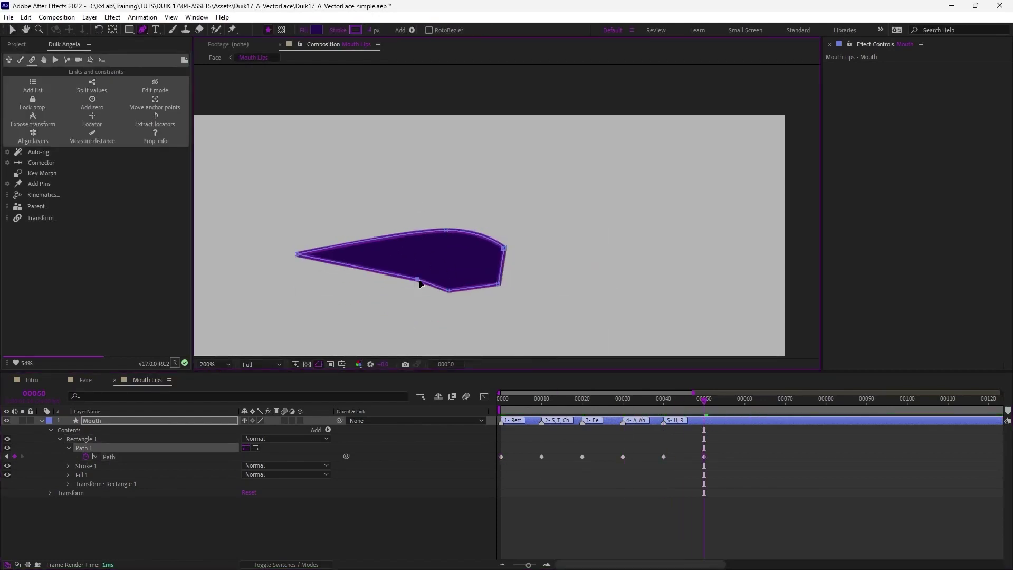
{"action": "left_click_drag", "start_coordinate": [498, 285], "coordinate": [476, 285]}
{"action": "left_click", "coordinate": [448, 290], "text": "alt"}
{"action": "left_click_drag", "start_coordinate": [297, 253], "coordinate": [393, 245]}
{"action": "left_click_drag", "start_coordinate": [505, 247], "coordinate": [446, 226]}
Undo the last change to the bottom-centre point and adjust the two lower corners for a rounded bottom at frame 50
{"action": "left_click", "coordinate": [448, 290], "text": "ctrl"}
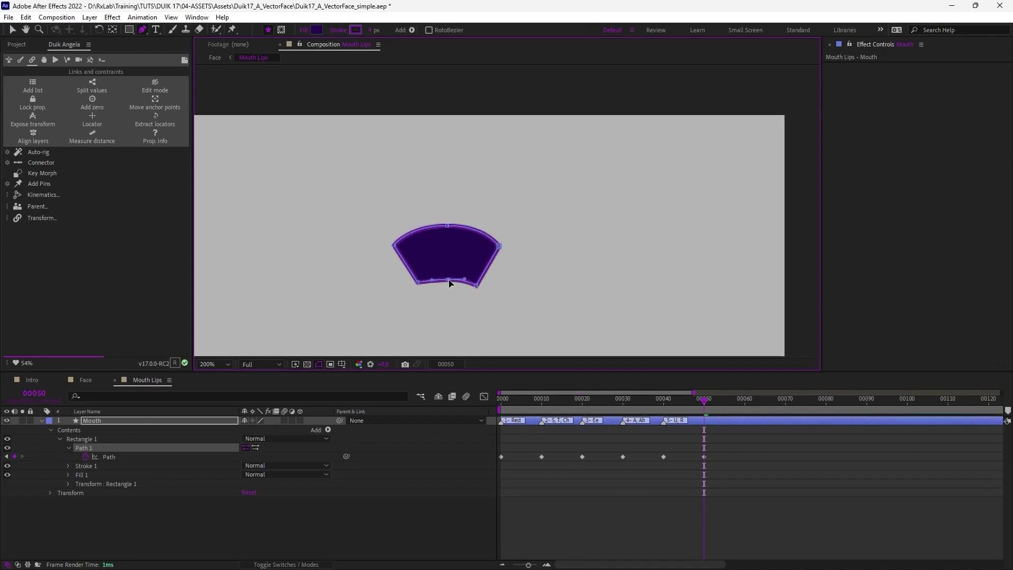
{"action": "key", "text": "ctrl+z"}
{"action": "left_click", "coordinate": [417, 282], "text": "ctrl"}
{"action": "left_click", "coordinate": [476, 285], "text": "ctrl"}
Add a layer marker with the comment "6- Ooh!" to the Mouth layer at frame 50
{"action": "left_click", "coordinate": [92, 420]}
{"action": "key", "text": "alt+KP_Multiply"}
{"action": "type", "text": "6- Ooh!"}
{"action": "key", "text": "Return"}
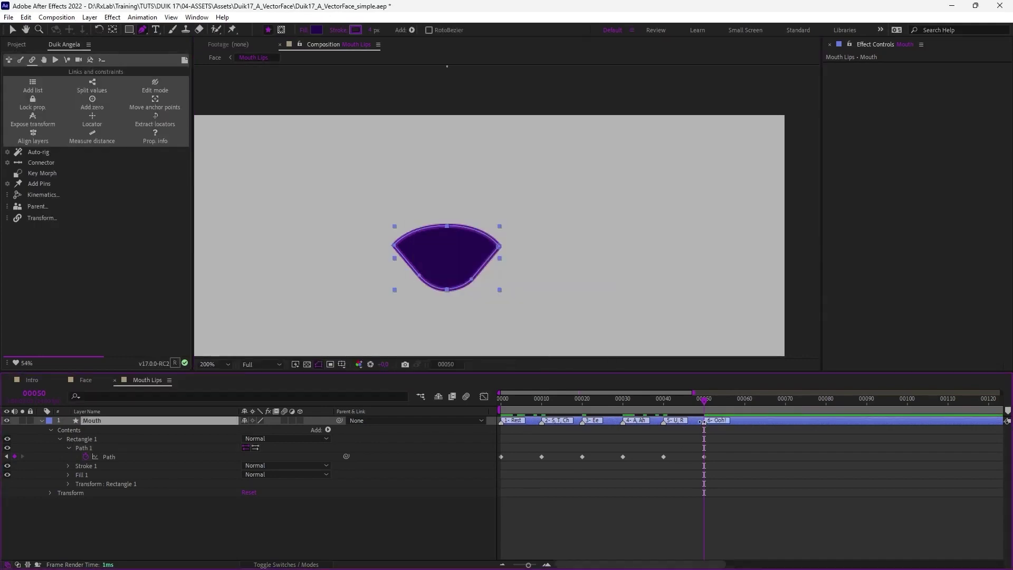
Copy the Path keyframe from frame 30 and paste it at frame 60
{"action": "left_click", "coordinate": [744, 399]}
{"action": "left_click", "coordinate": [623, 457]}
{"action": "key", "text": "ctrl+c"}
{"action": "key", "text": "ctrl+v"}
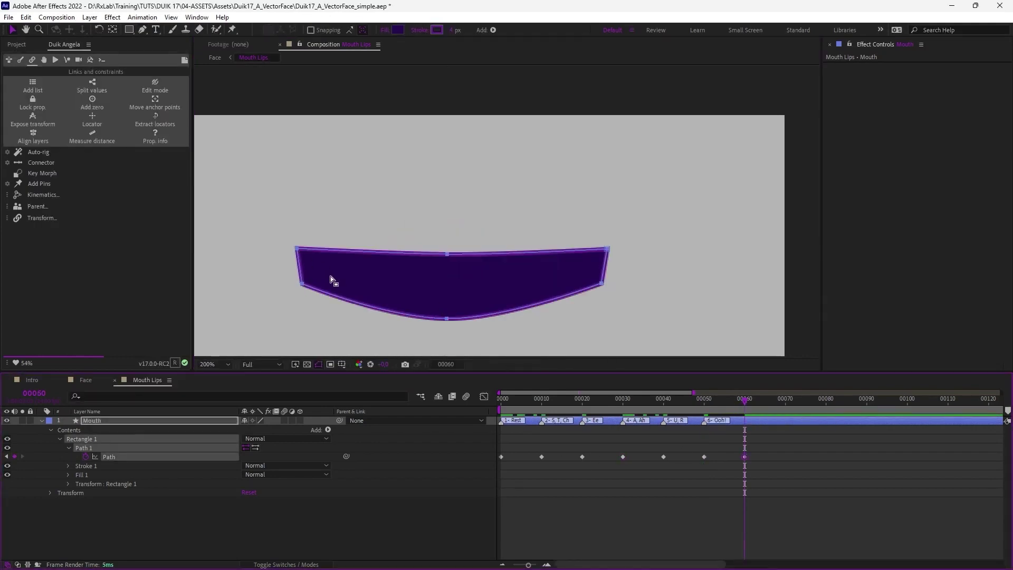
{"action": "key", "text": "ctrl+z"}
{"action": "left_click", "coordinate": [622, 457]}
{"action": "key", "text": "ctrl+c"}
{"action": "key", "text": "ctrl+v"}
{"action": "key", "text": "v"}
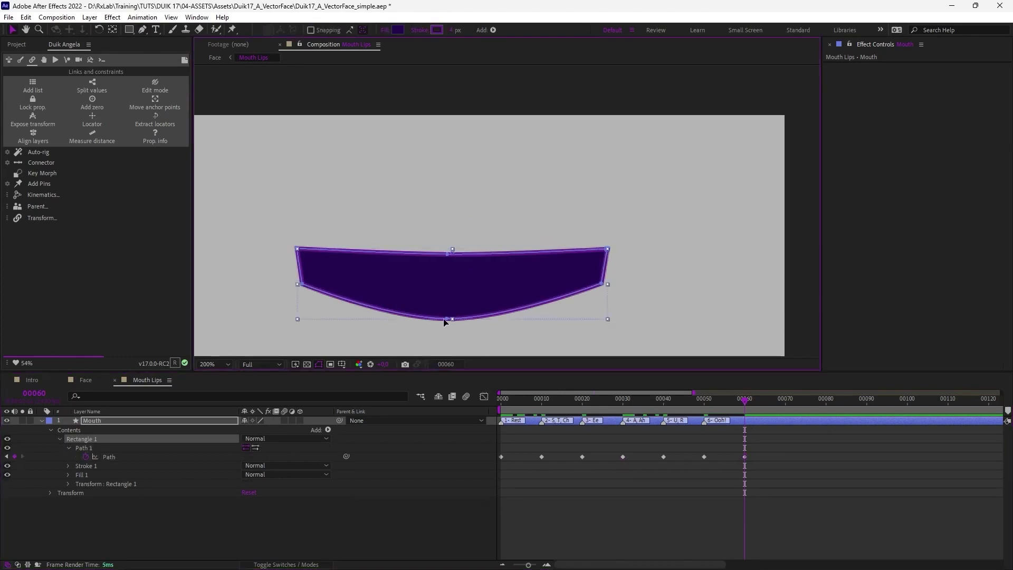
Reshape the mouth at frame 60 by raising the lower points, moving the lower corners inward and slightly lowering the upper corners
{"action": "left_click_drag", "start_coordinate": [446, 318], "coordinate": [447, 313]}
{"action": "left_click_drag", "start_coordinate": [302, 284], "coordinate": [315, 274]}
{"action": "left_click_drag", "start_coordinate": [601, 283], "coordinate": [589, 272]}
{"action": "left_click_drag", "start_coordinate": [447, 254], "coordinate": [448, 250]}
{"action": "left_click_drag", "start_coordinate": [296, 248], "coordinate": [295, 253]}
{"action": "left_click_drag", "start_coordinate": [607, 249], "coordinate": [604, 258]}
Add a layer marker with the comment "7- L, T, D" to the Mouth layer at frame 60
{"action": "left_click", "coordinate": [759, 420]}
{"action": "key", "text": "KP_Multiply"}
{"action": "double_click", "coordinate": [745, 420]}
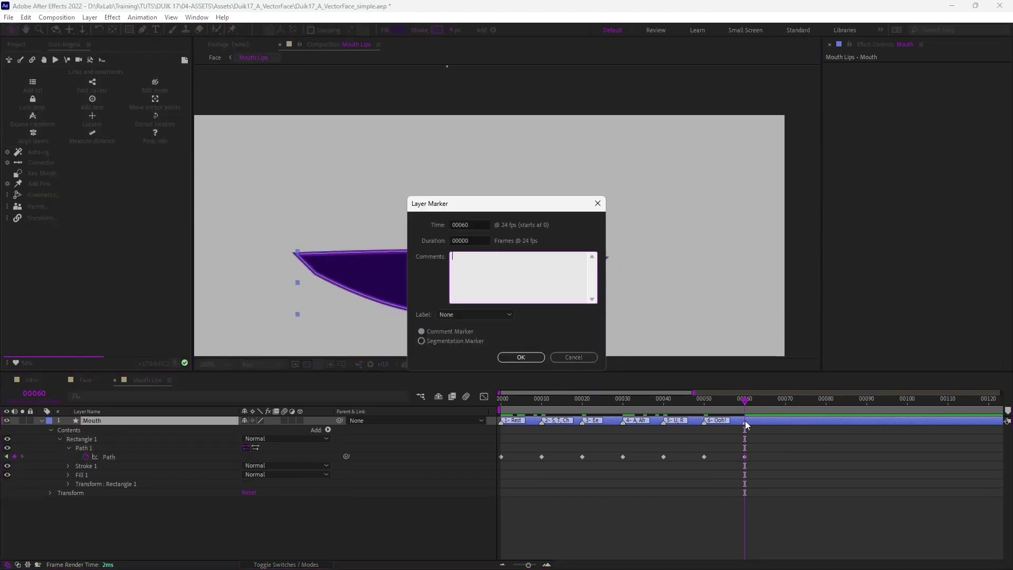
{"action": "type", "text": "7- L, T, D"}
{"action": "key", "text": "Return"}
Duplicate the frame 60 path at frame 70, raise its bottom-centre point near the upper edge, lower the lower corners and raise the upper ones
{"action": "left_click", "coordinate": [785, 399]}
{"action": "left_click", "coordinate": [745, 457]}
{"action": "left_click", "coordinate": [448, 313]}
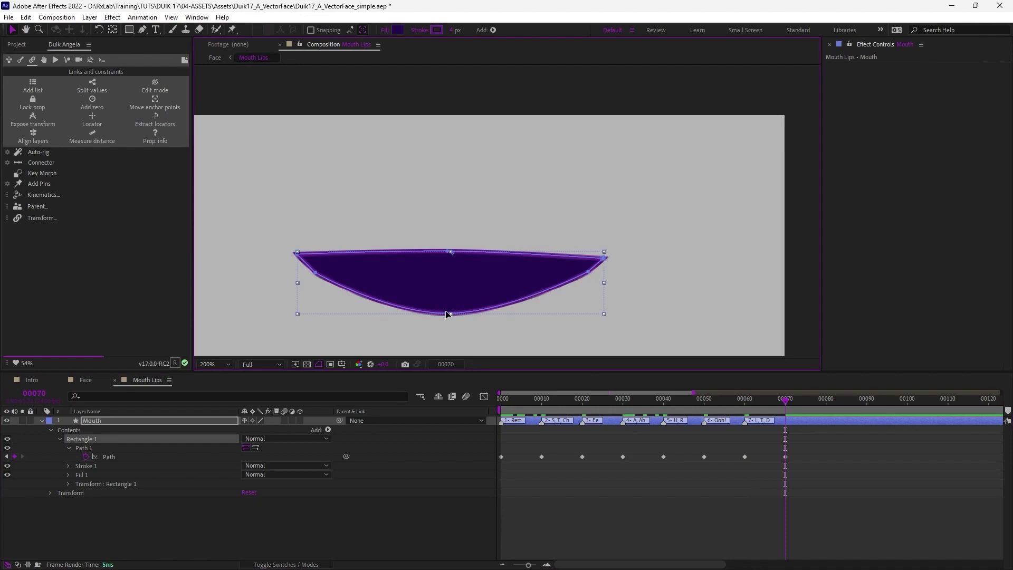
{"action": "left_click_drag", "start_coordinate": [448, 313], "coordinate": [448, 268]}
{"action": "left_click_drag", "start_coordinate": [315, 273], "coordinate": [316, 294]}
{"action": "left_click_drag", "start_coordinate": [588, 273], "coordinate": [588, 290]}
{"action": "left_click_drag", "start_coordinate": [604, 258], "coordinate": [600, 244]}
{"action": "left_click_drag", "start_coordinate": [295, 254], "coordinate": [298, 244]}
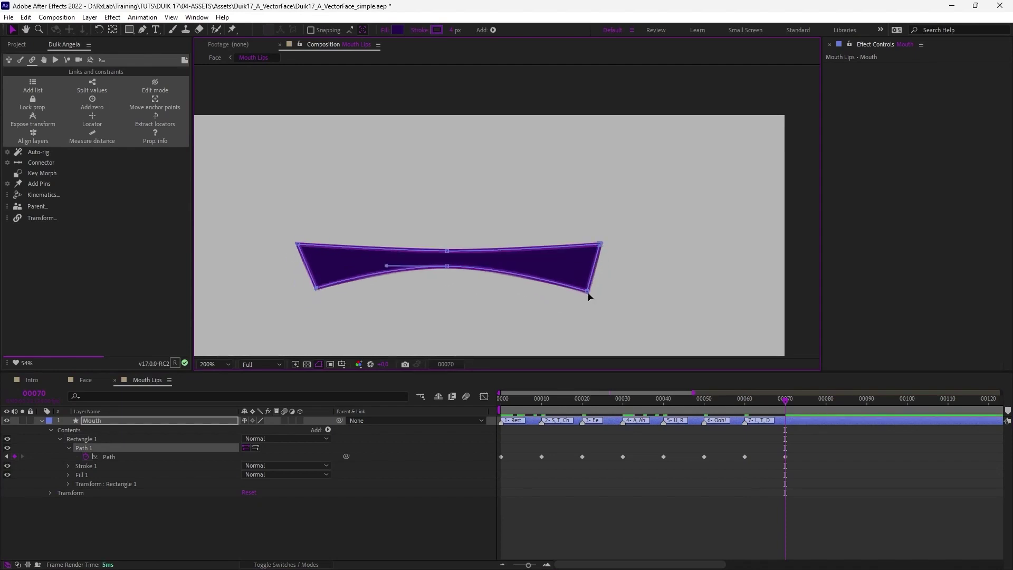
Add a layer marker with the comment "8- F, V, Th" to the Mouth layer at frame 70
{"action": "left_click", "coordinate": [815, 420]}
{"action": "key", "text": "KP_Multiply"}
{"action": "double_click", "coordinate": [786, 420]}
{"action": "type", "text": "8- F, V, Th"}
{"action": "left_click", "coordinate": [521, 354]}
Apply Duik's Key Morph to all eight Path keyframes of the Mouth layer
{"action": "left_click", "coordinate": [501, 401]}
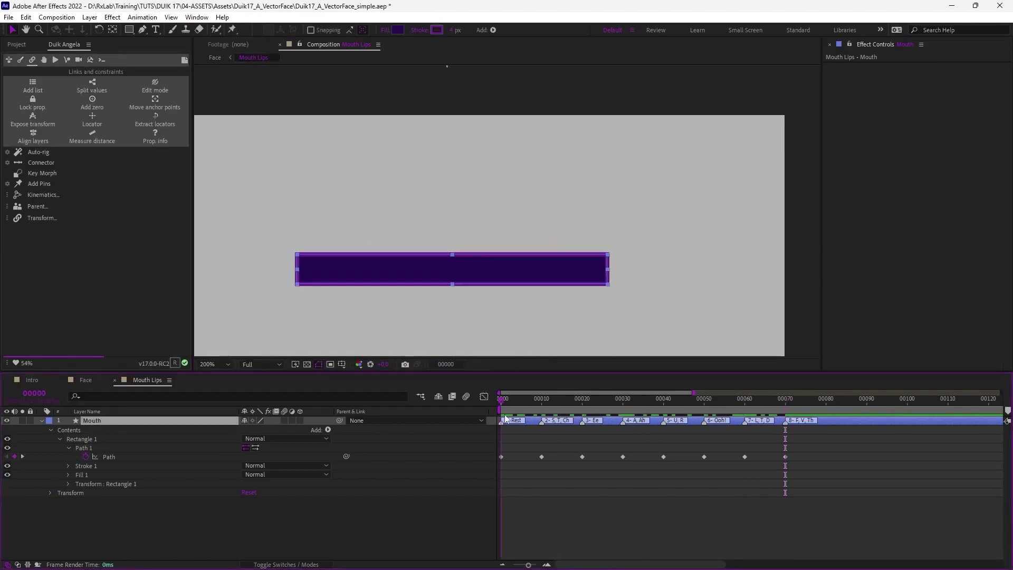
{"action": "left_click", "coordinate": [837, 490]}
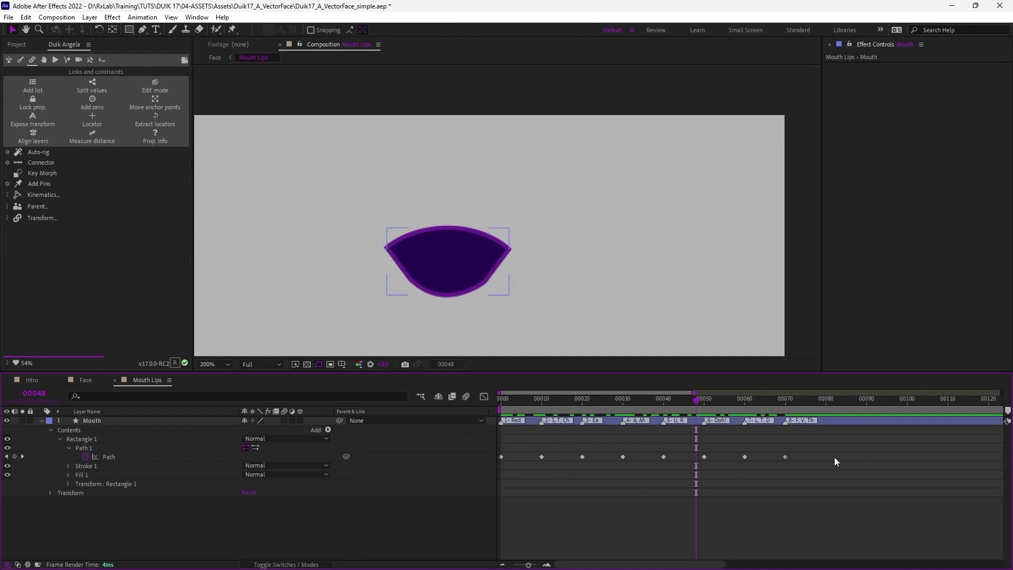
{"action": "left_click_drag", "start_coordinate": [834, 458], "coordinate": [809, 455]}
{"action": "left_click_drag", "start_coordinate": [587, 401], "coordinate": [566, 401]}
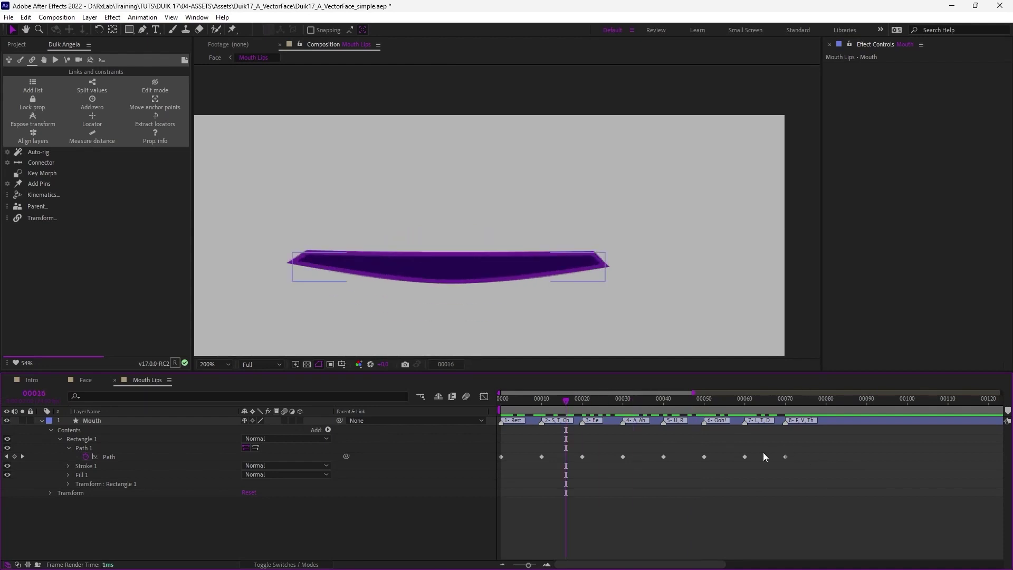
{"action": "left_click_drag", "start_coordinate": [810, 454], "coordinate": [469, 460]}
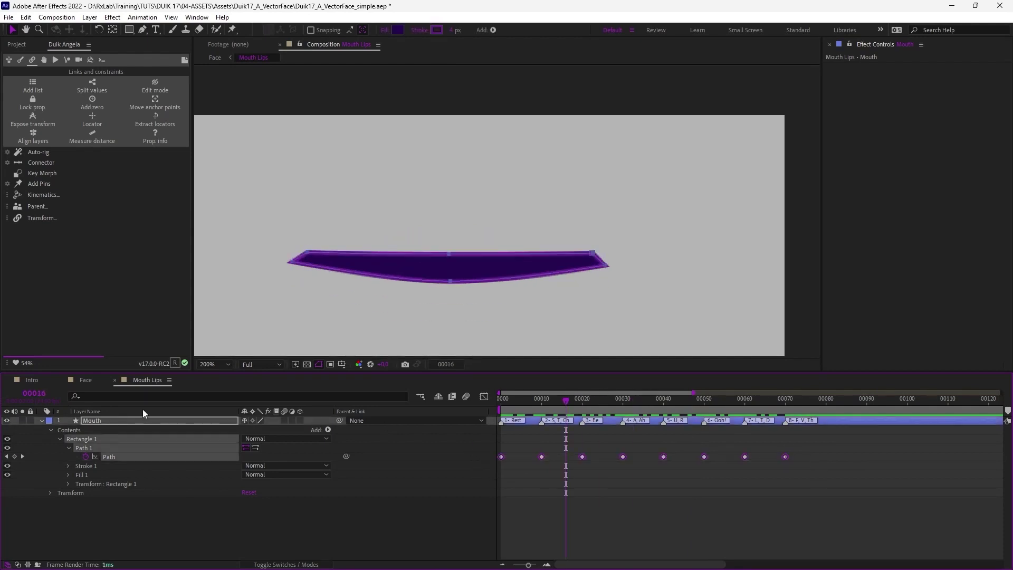
{"action": "left_click", "coordinate": [32, 173]}
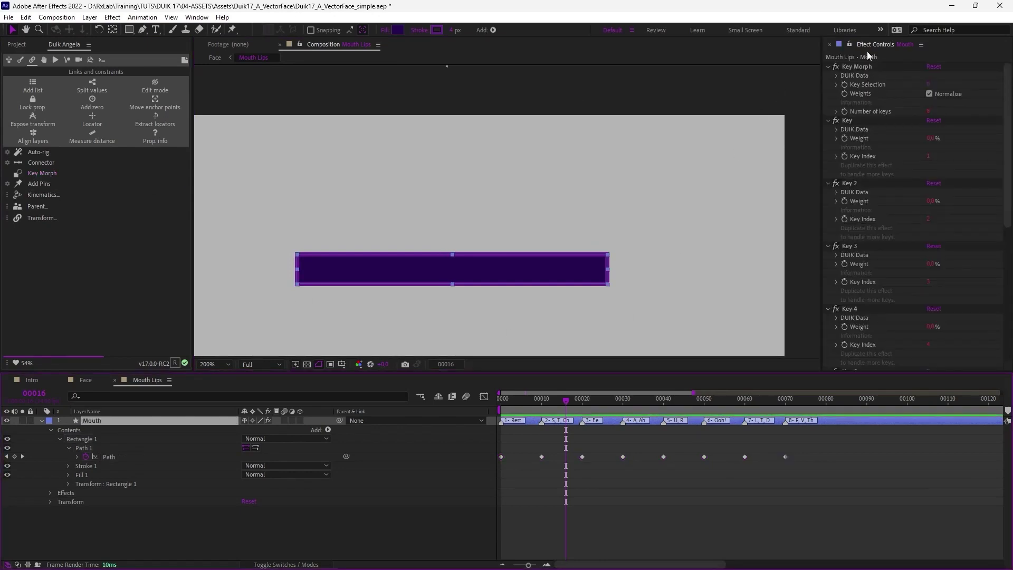
Set the Key Selection of the Key Morph effect to 3 to try the third mouth shape
{"action": "left_click", "coordinate": [860, 67]}
{"action": "left_click", "coordinate": [928, 84]}
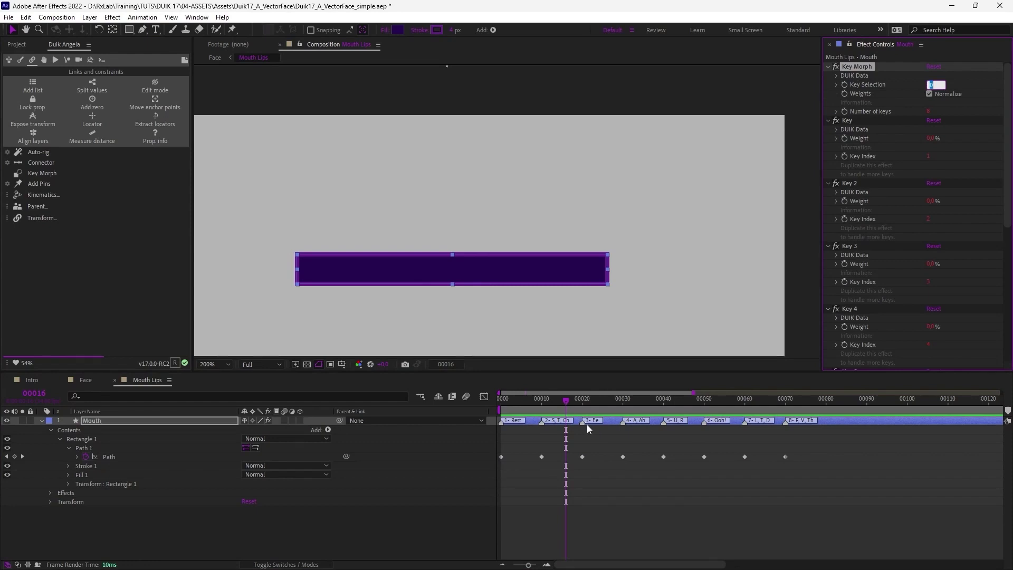
{"action": "type", "text": "3"}
{"action": "key", "text": "Return"}
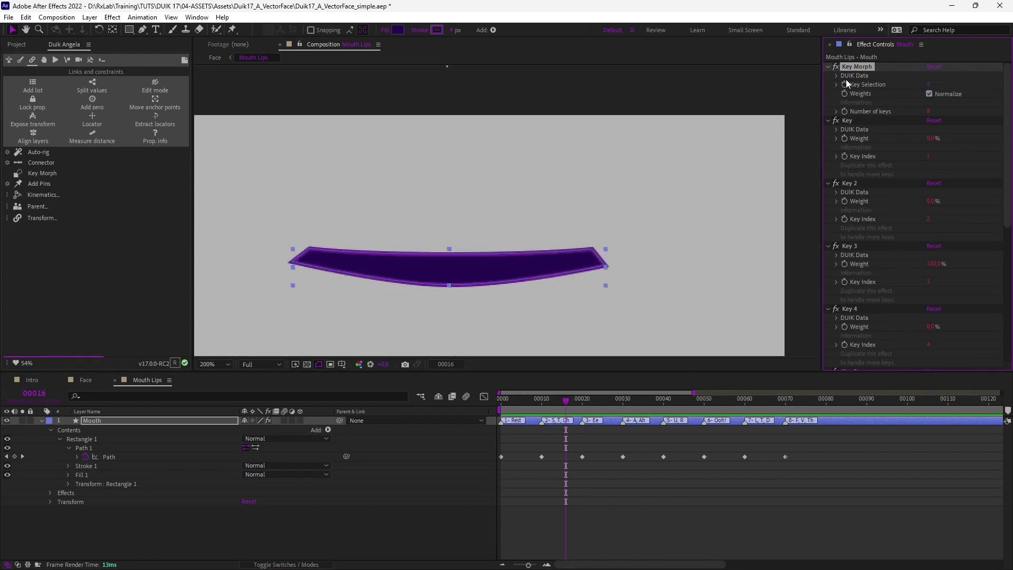
Reveal the animated properties, keyframe Key Selection with value 1 at frame 16, and move that keyframe to frame 14
{"action": "key", "text": "u"}
{"action": "left_click_drag", "start_coordinate": [607, 403], "coordinate": [615, 404]}
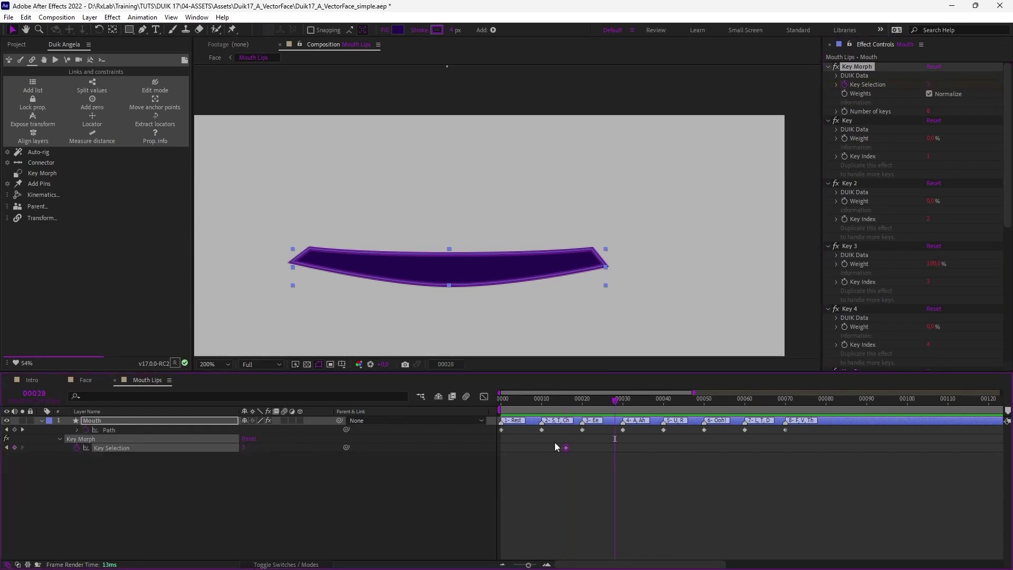
{"action": "left_click_drag", "start_coordinate": [599, 399], "coordinate": [566, 404]}
{"action": "left_click", "coordinate": [926, 85]}
{"action": "type", "text": "1"}
{"action": "key", "text": "Return"}
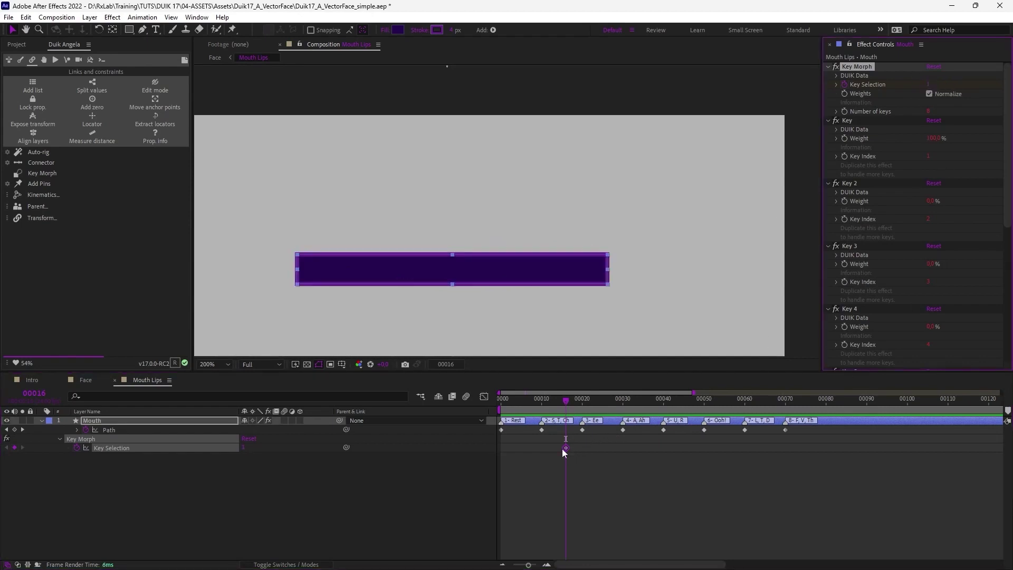
{"action": "left_click_drag", "start_coordinate": [565, 448], "coordinate": [558, 448]}
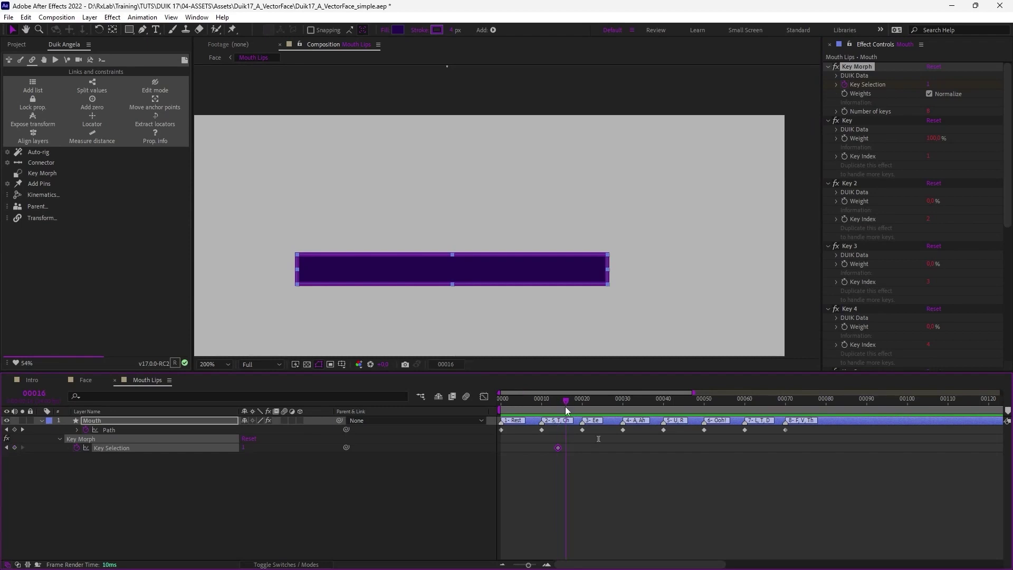
Set a Key Selection keyframe with value 7 at frame 25
{"action": "left_click_drag", "start_coordinate": [566, 410], "coordinate": [601, 404]}
{"action": "left_click", "coordinate": [929, 86]}
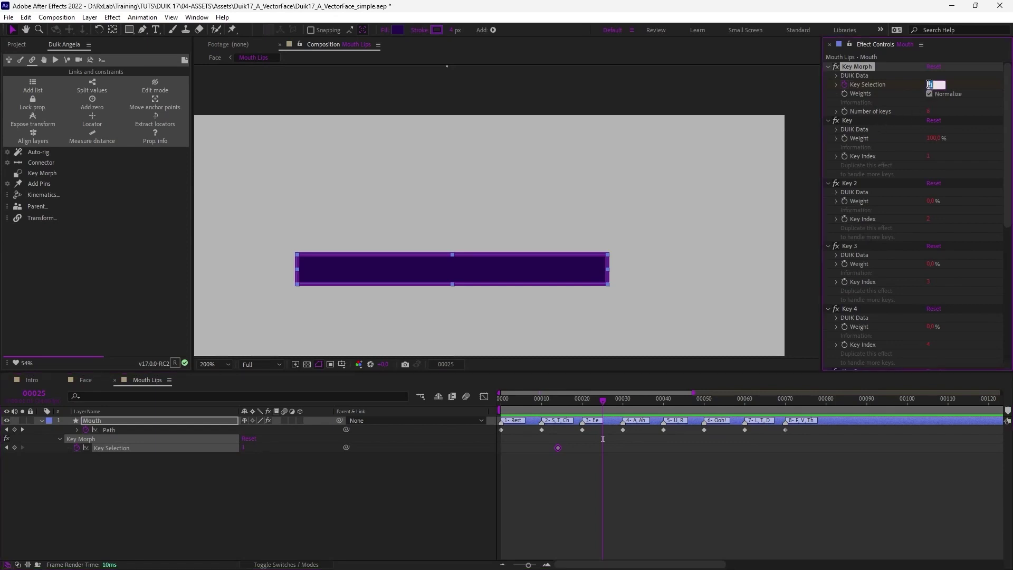
{"action": "type", "text": "7"}
{"action": "key", "text": "Return"}
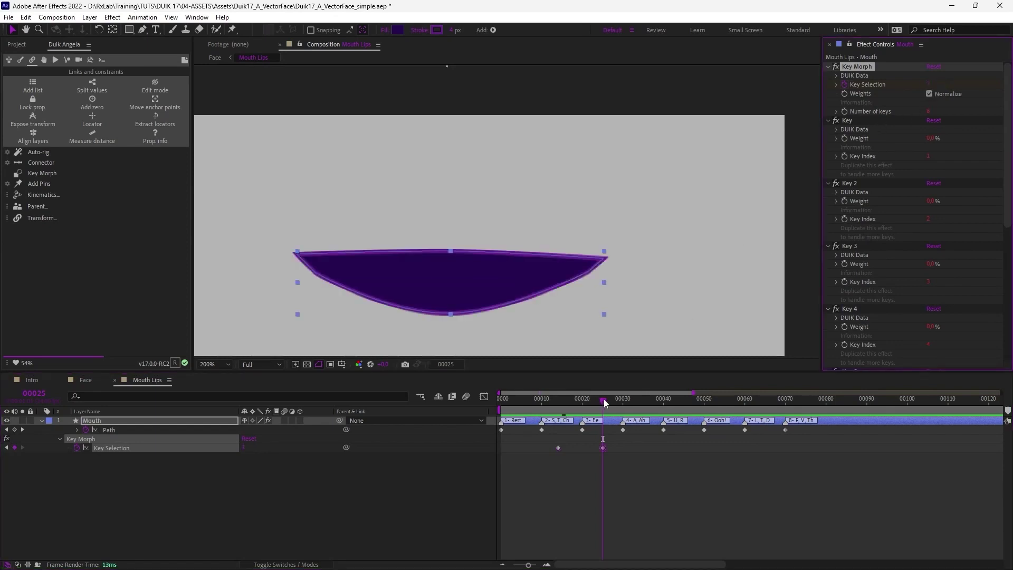
Add a Key Selection keyframe at frame 28 that switches to a narrower, open mouth shape
{"action": "left_click_drag", "start_coordinate": [604, 403], "coordinate": [617, 398]}
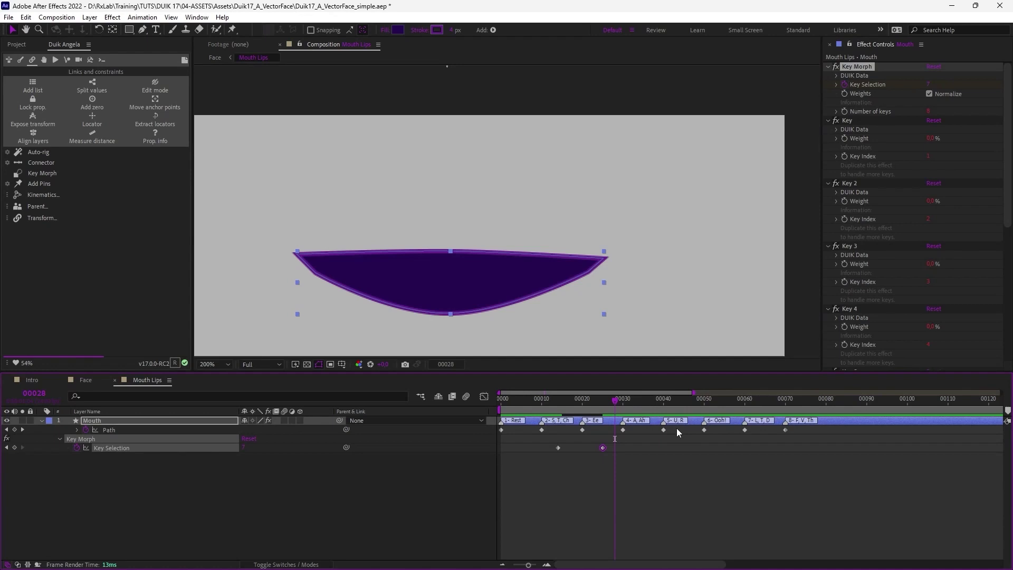
{"action": "left_click", "coordinate": [929, 85]}
{"action": "type", "text": "3"}
{"action": "key", "text": "Return"}
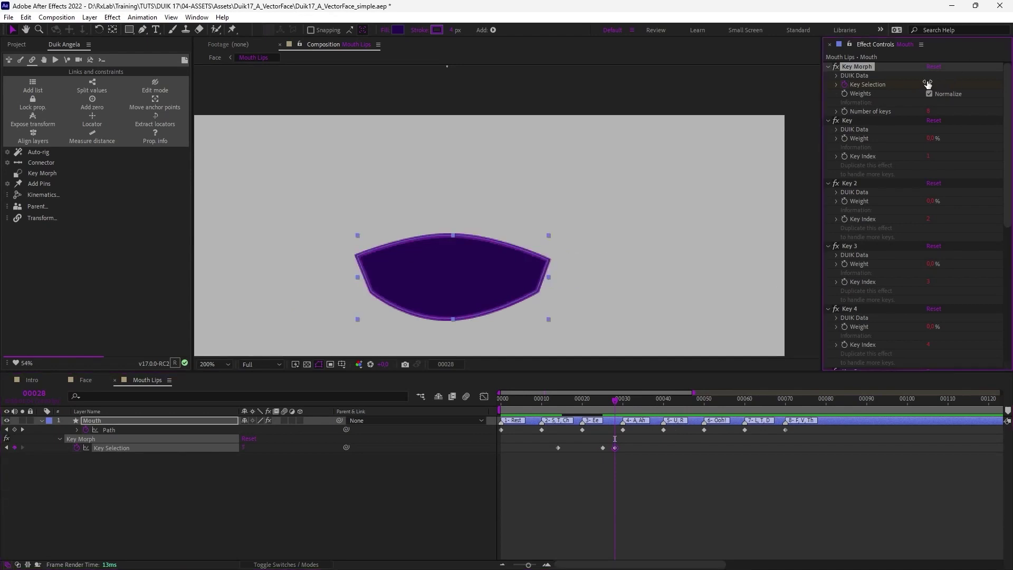
Set Key Selection keyframes with value 3 at frame 33 and value 1 at frame 36
{"action": "left_click_drag", "start_coordinate": [630, 400], "coordinate": [634, 400]}
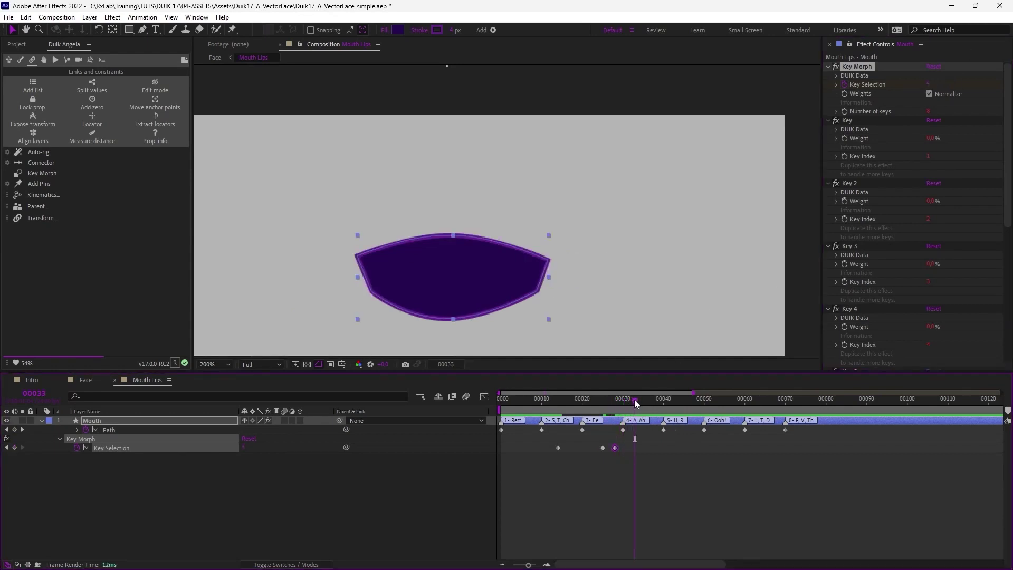
{"action": "left_click", "coordinate": [929, 85]}
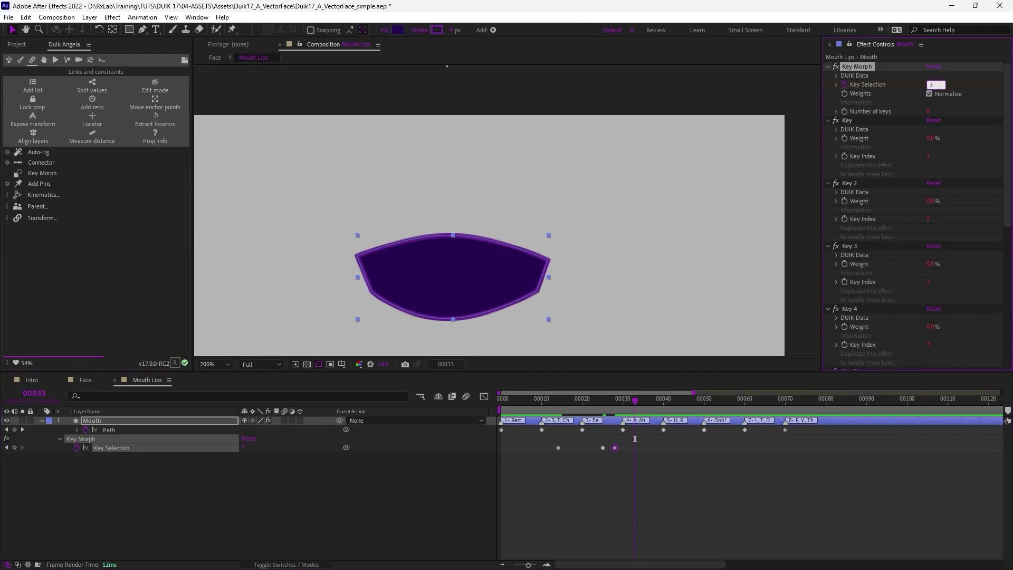
{"action": "key", "text": "Return"}
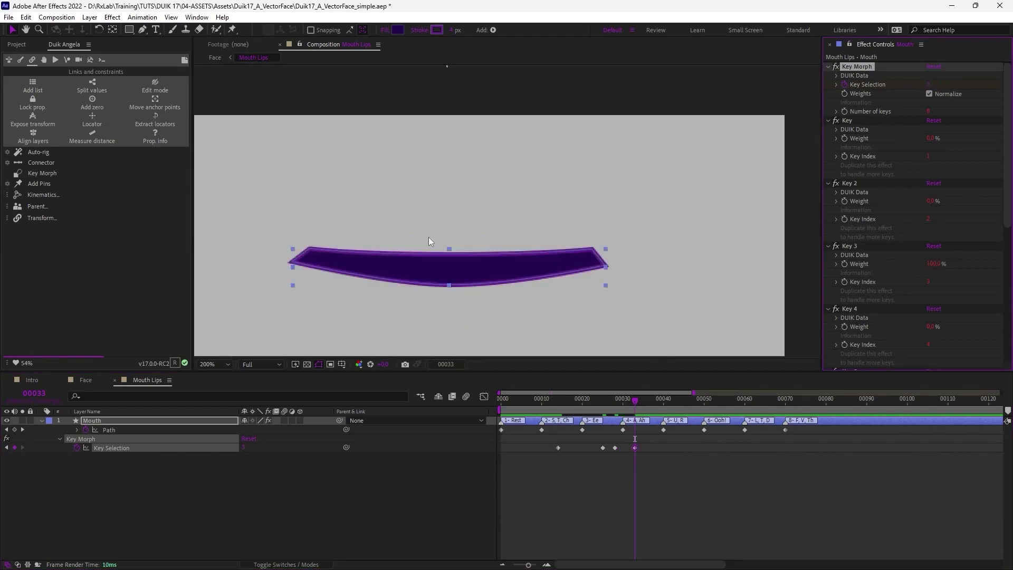
{"action": "left_click_drag", "start_coordinate": [638, 401], "coordinate": [651, 397]}
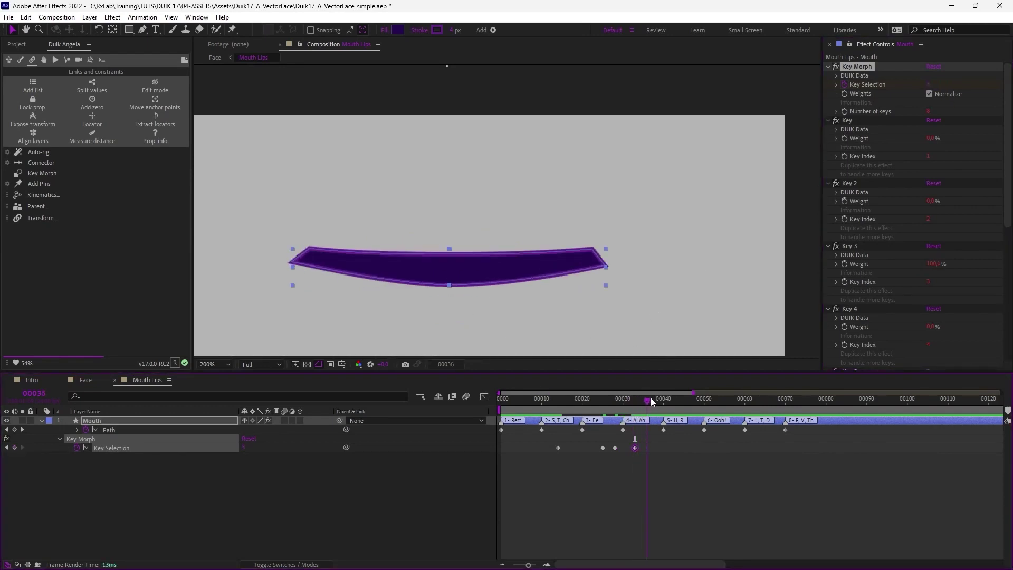
{"action": "left_click", "coordinate": [928, 84]}
{"action": "type", "text": "1"}
{"action": "key", "text": "Return"}
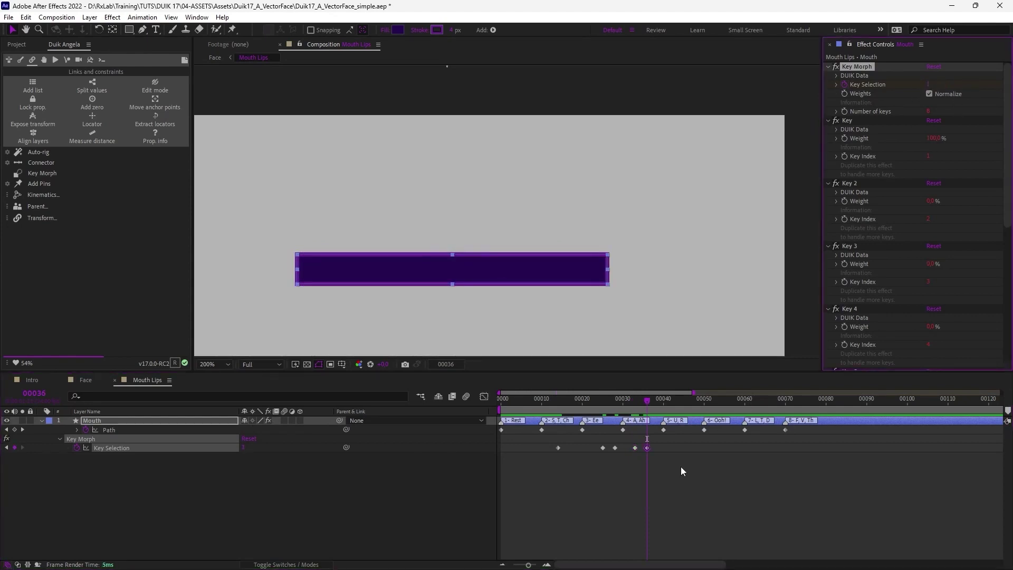
End the work area at about frame 51, compress the five Key Selection keyframes to span frames 14 to 27, and preview the animation
{"action": "left_click", "coordinate": [708, 401]}
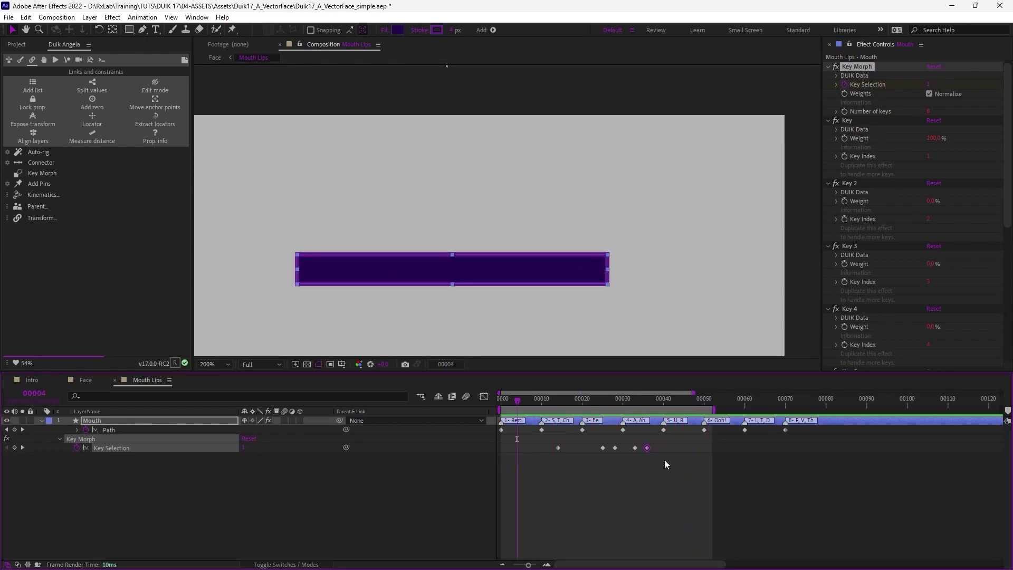
{"action": "left_click_drag", "start_coordinate": [664, 460], "coordinate": [579, 448]}
{"action": "left_click_drag", "start_coordinate": [644, 457], "coordinate": [531, 443]}
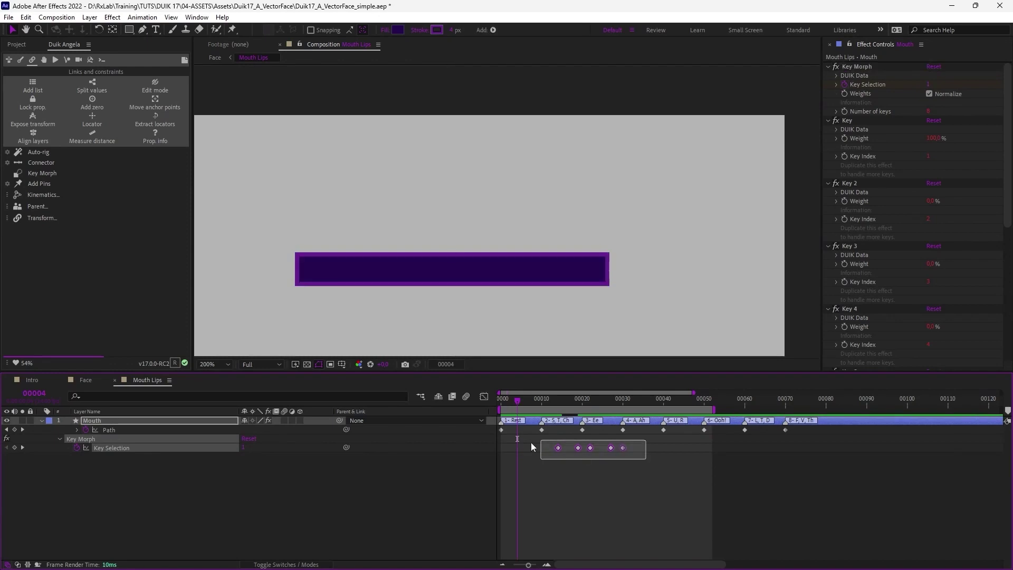
{"action": "left_click_drag", "start_coordinate": [623, 448], "coordinate": [611, 448], "text": "alt"}
{"action": "left_click", "coordinate": [621, 476]}
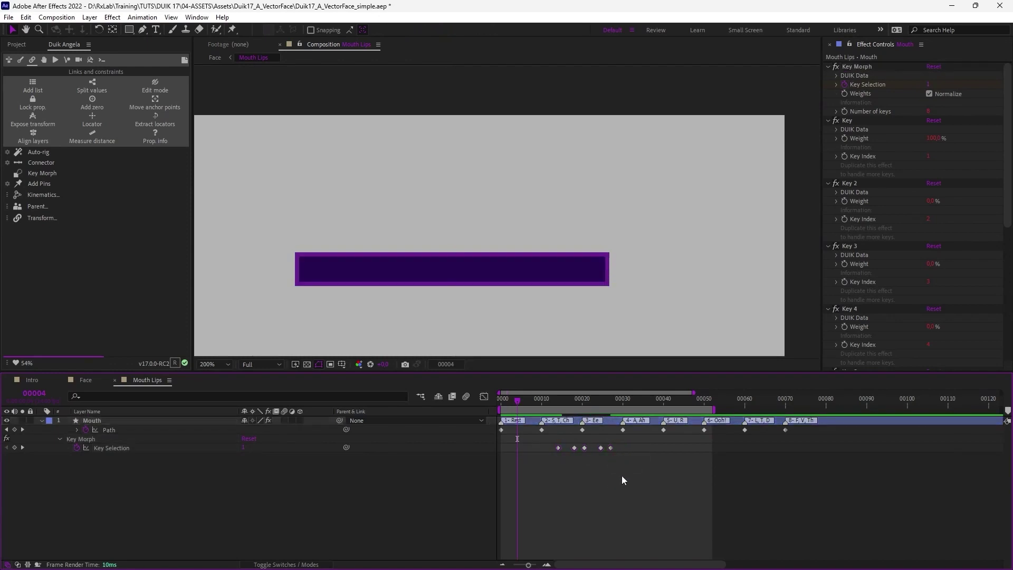
{"action": "key", "text": "space"}
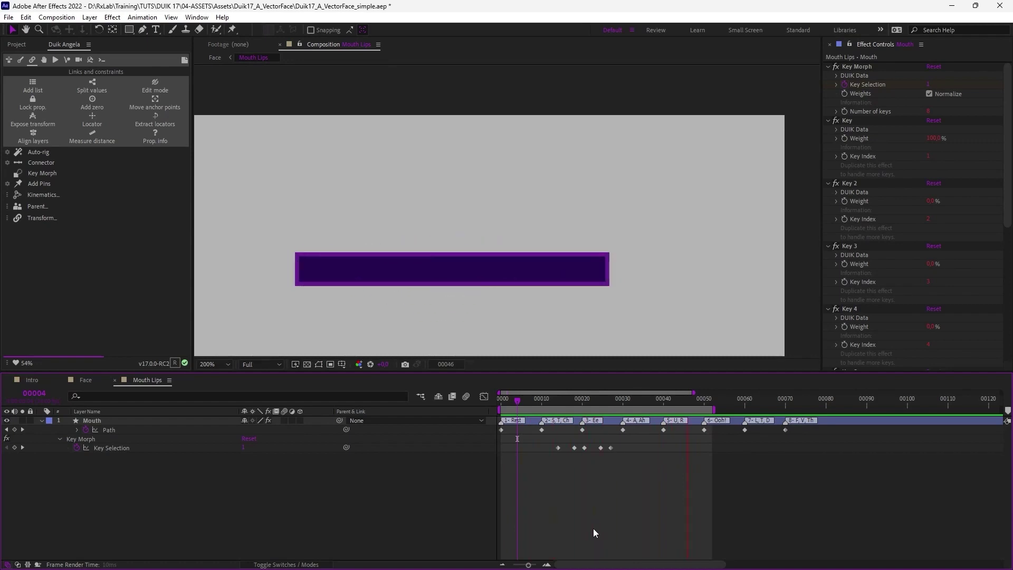
{"action": "key", "text": "space"}
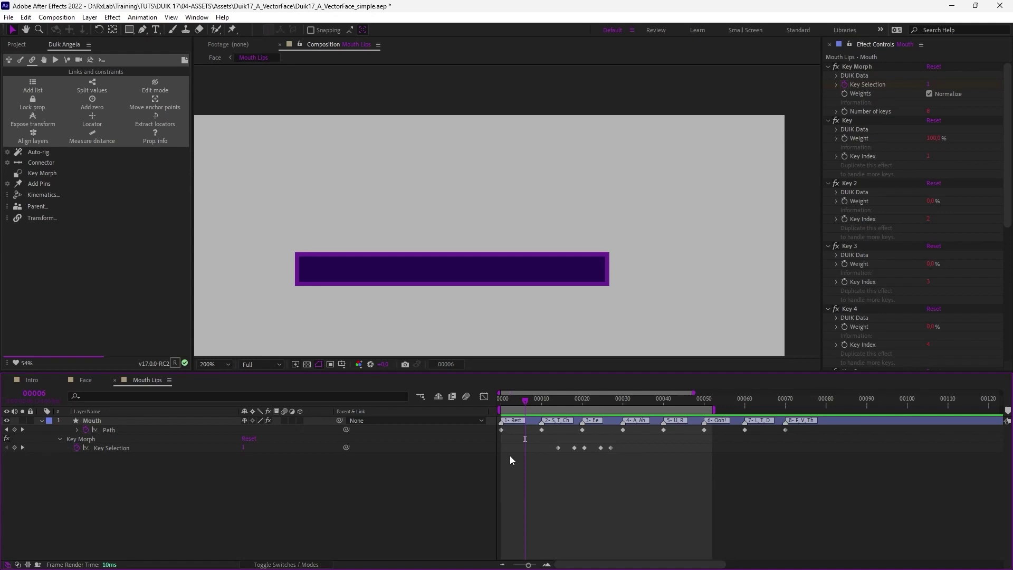
Extend the work area to about frame 91 and clear the Key Selection keyframes, leaving the Mouth layer collapsed
{"action": "left_click_drag", "start_coordinate": [721, 410], "coordinate": [879, 411]}
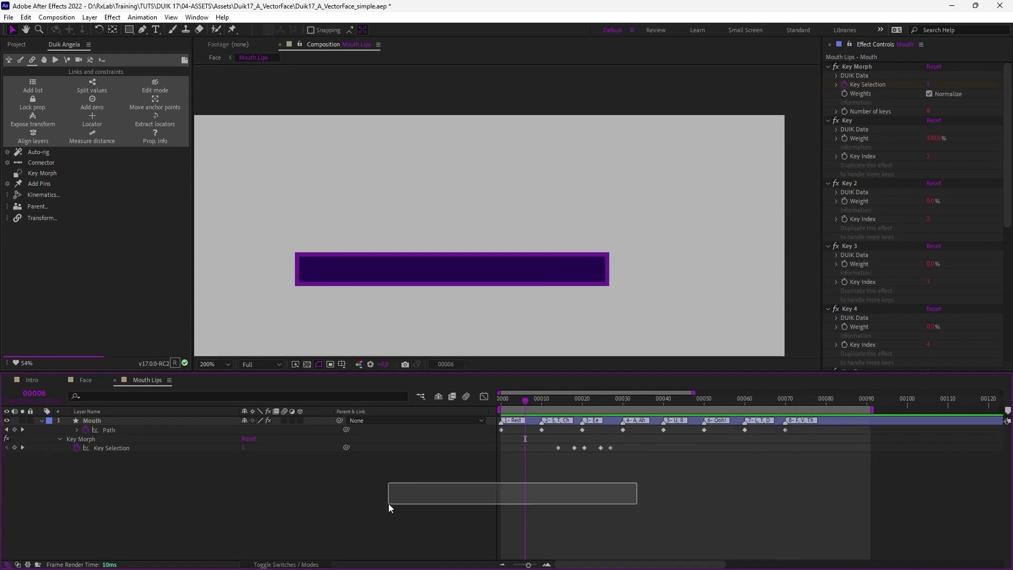
{"action": "left_click", "coordinate": [60, 439]}
{"action": "left_click", "coordinate": [41, 420]}
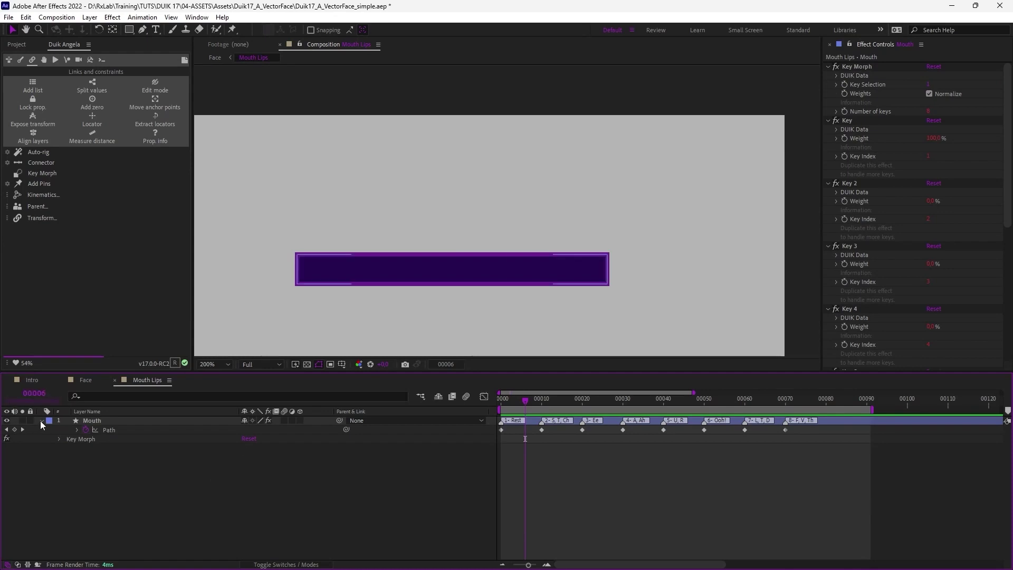
{"action": "left_click", "coordinate": [106, 424]}
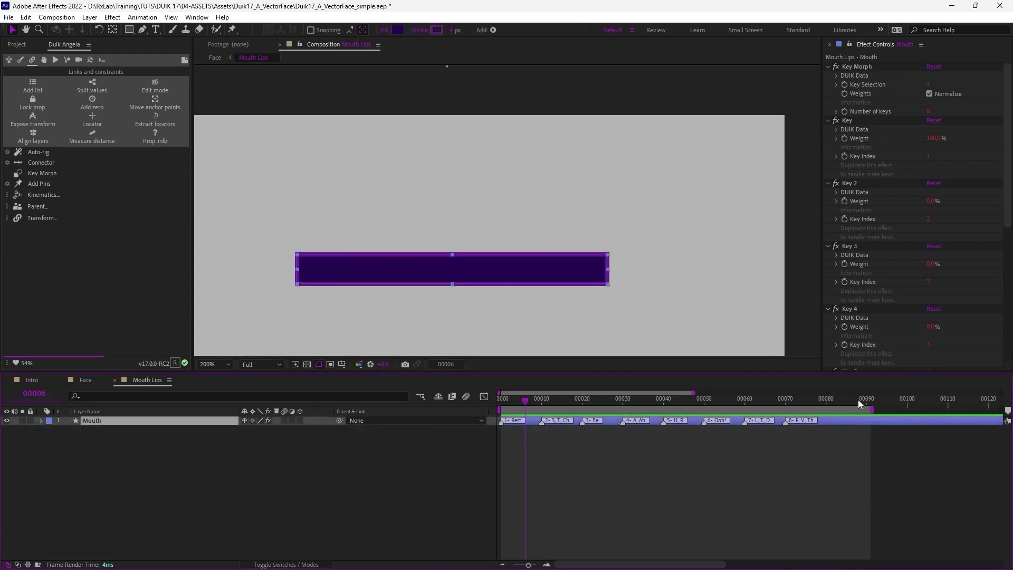
{"action": "left_click", "coordinate": [343, 474]}
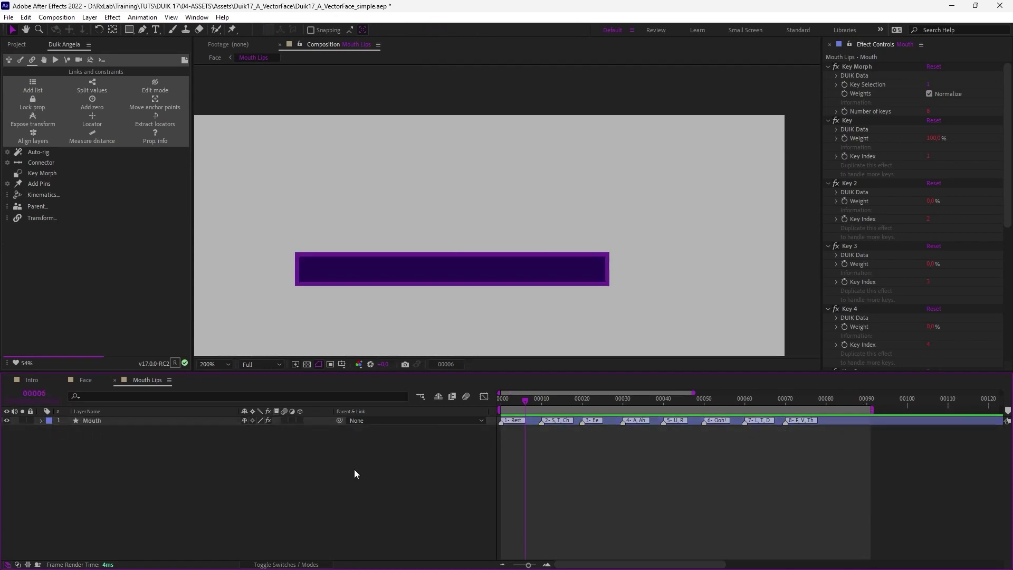
Add a Dropdown Menu Control effect to the Mouth Lips layer in the Face composition
{"action": "left_click", "coordinate": [85, 380]}
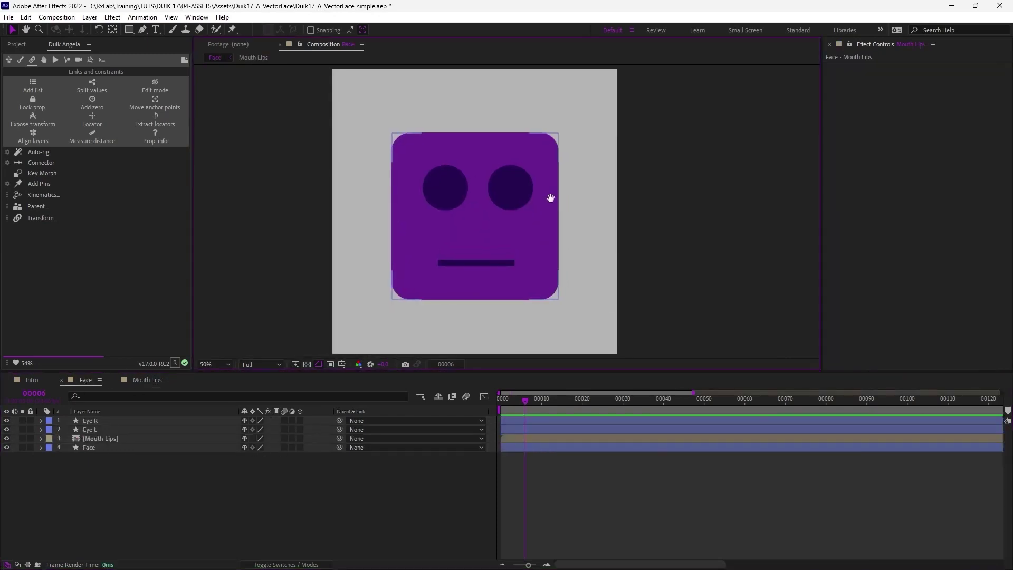
{"action": "left_click", "coordinate": [136, 497]}
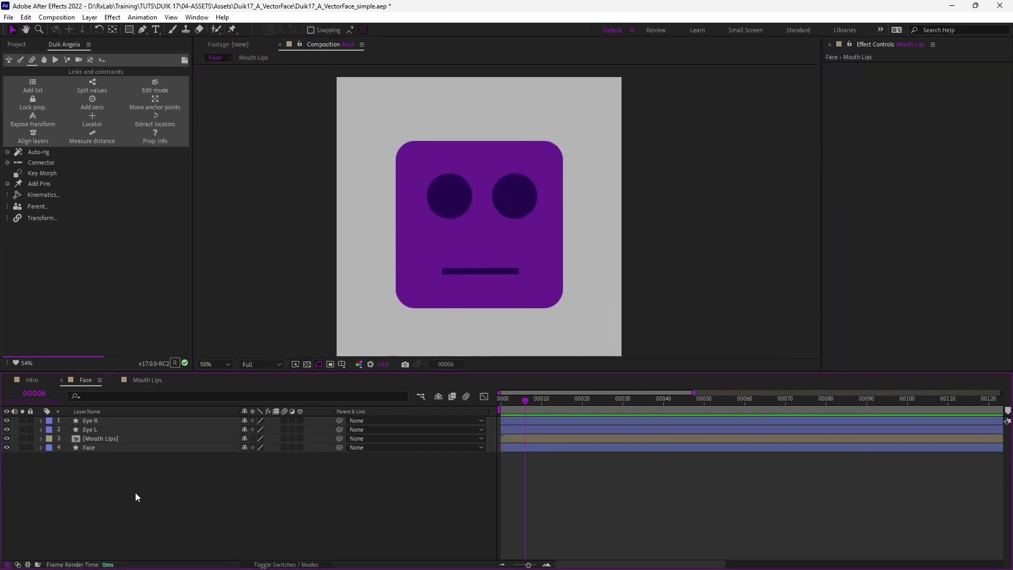
{"action": "left_click", "coordinate": [115, 440]}
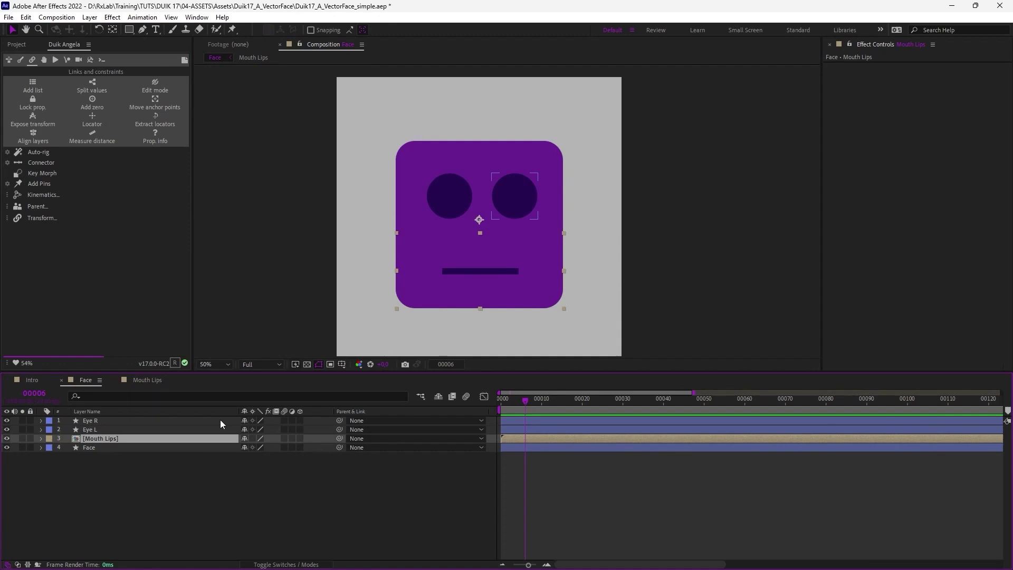
{"action": "right_click", "coordinate": [882, 182]}
{"action": "mouse_move", "coordinate": [891, 317]}
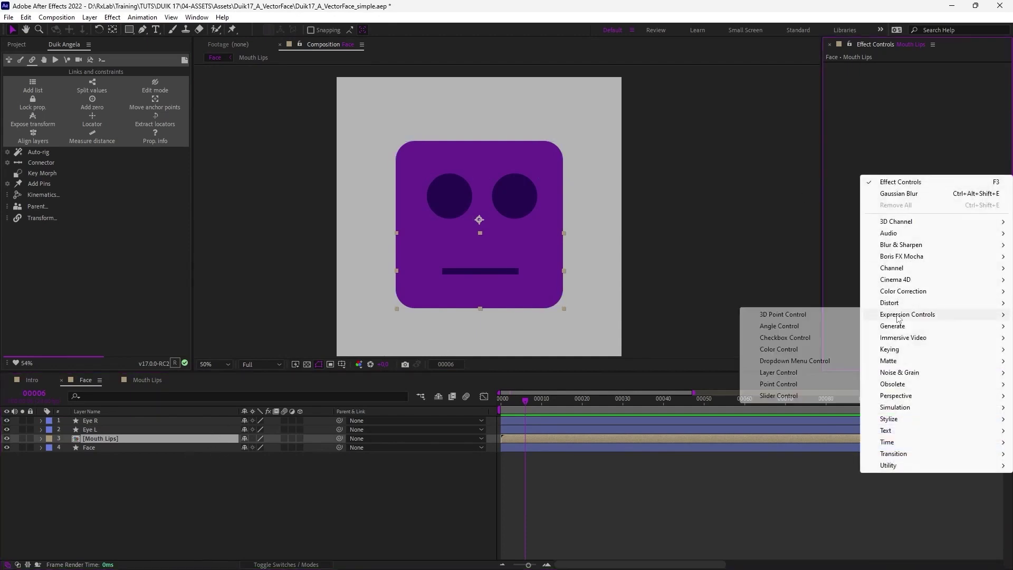
{"action": "left_click", "coordinate": [794, 360]}
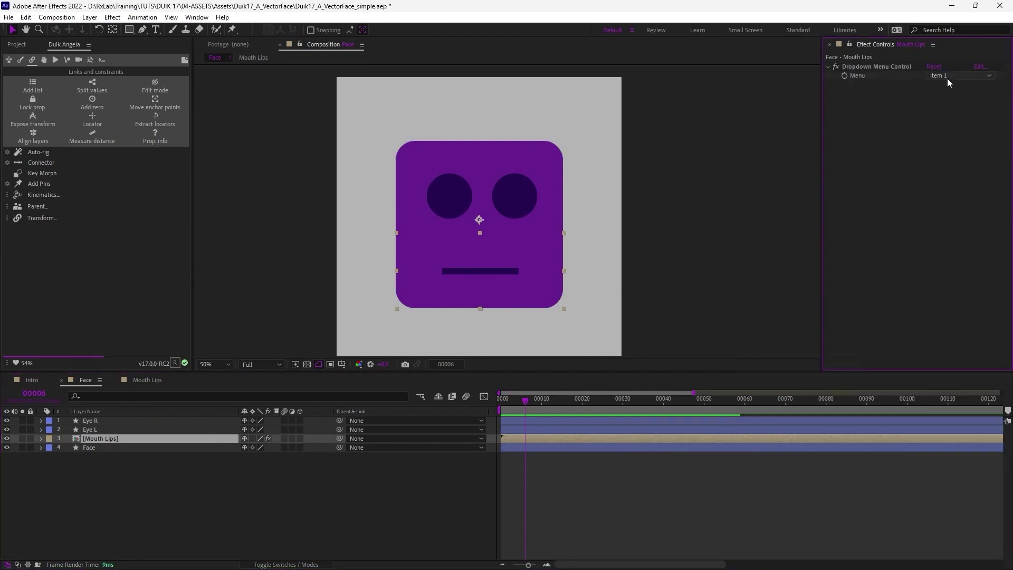
Rename the three items of the dropdown menu to "Rest", "S, T, Ch" and "Ee"
{"action": "left_click", "coordinate": [980, 66]}
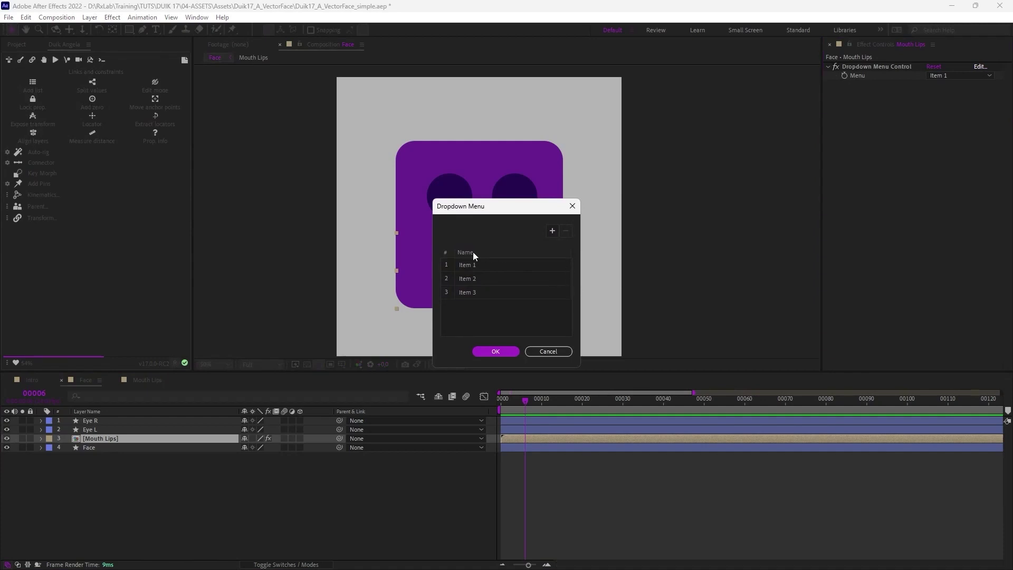
{"action": "double_click", "coordinate": [460, 264]}
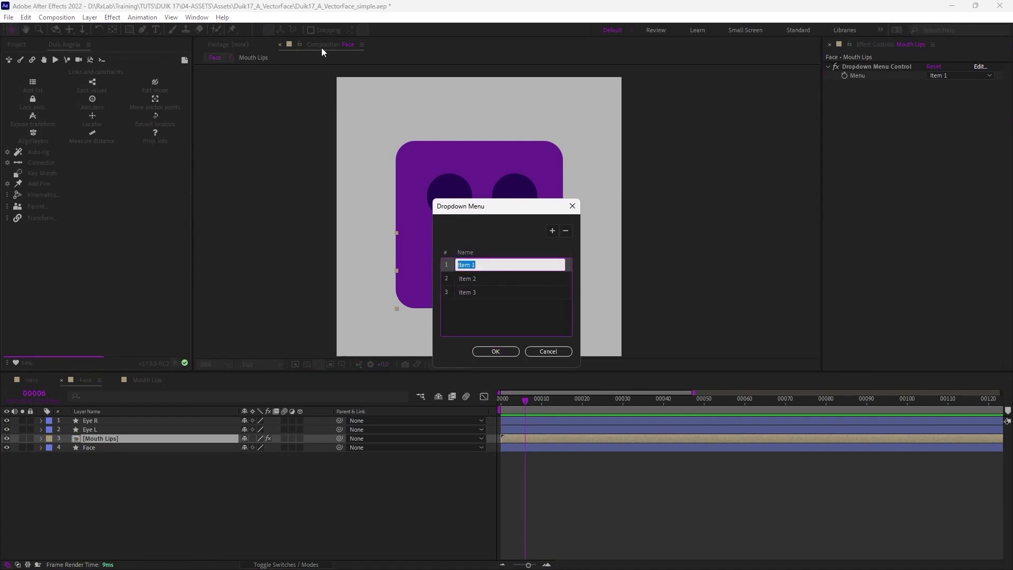
{"action": "key", "text": "alt+Tab"}
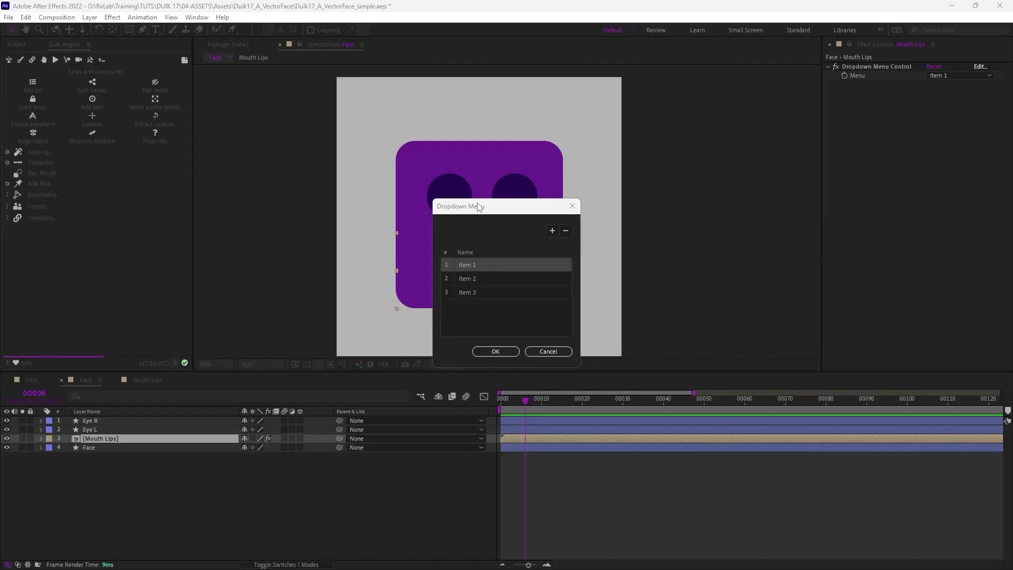
{"action": "left_click_drag", "start_coordinate": [477, 204], "coordinate": [484, 192]}
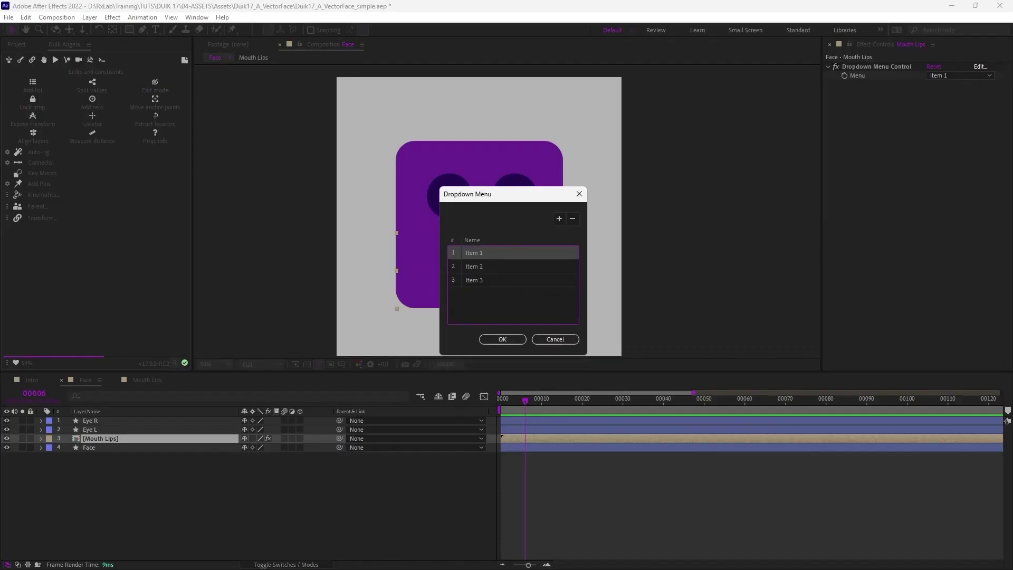
{"action": "double_click", "coordinate": [473, 252]}
{"action": "type", "text": "Rest"}
{"action": "key", "text": "Tab"}
{"action": "left_click", "coordinate": [471, 266]}
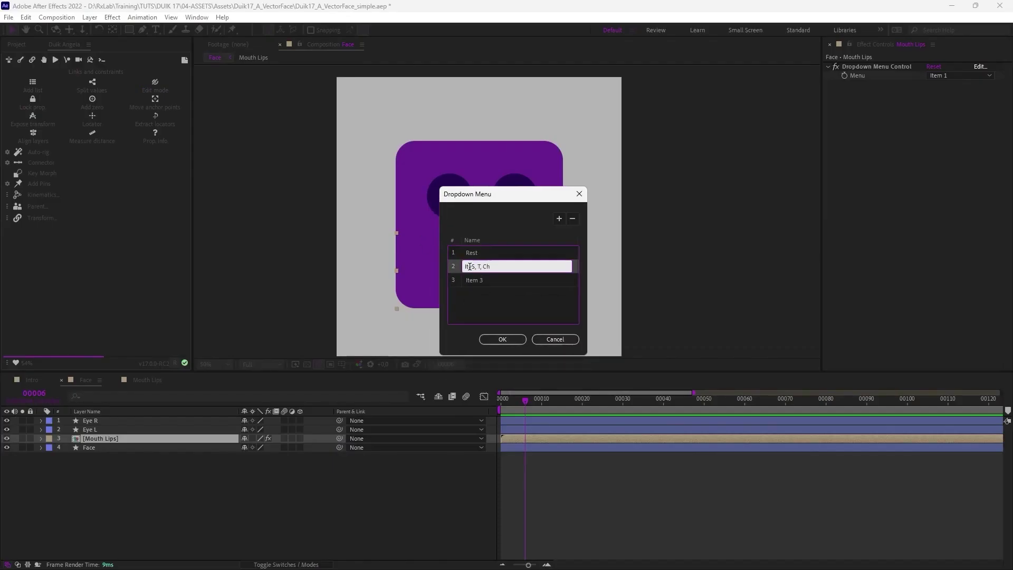
{"action": "key", "text": "BackSpace"}
{"action": "key", "text": "BackSpace"}
{"action": "double_click", "coordinate": [485, 280]}
{"action": "type", "text": "Ee"}
{"action": "key", "text": "Return"}
Add three more dropdown items named "A, Ah", "U, R" and "Ooh!"
{"action": "left_click", "coordinate": [560, 219]}
{"action": "double_click", "coordinate": [487, 294]}
{"action": "type", "text": "A, "}
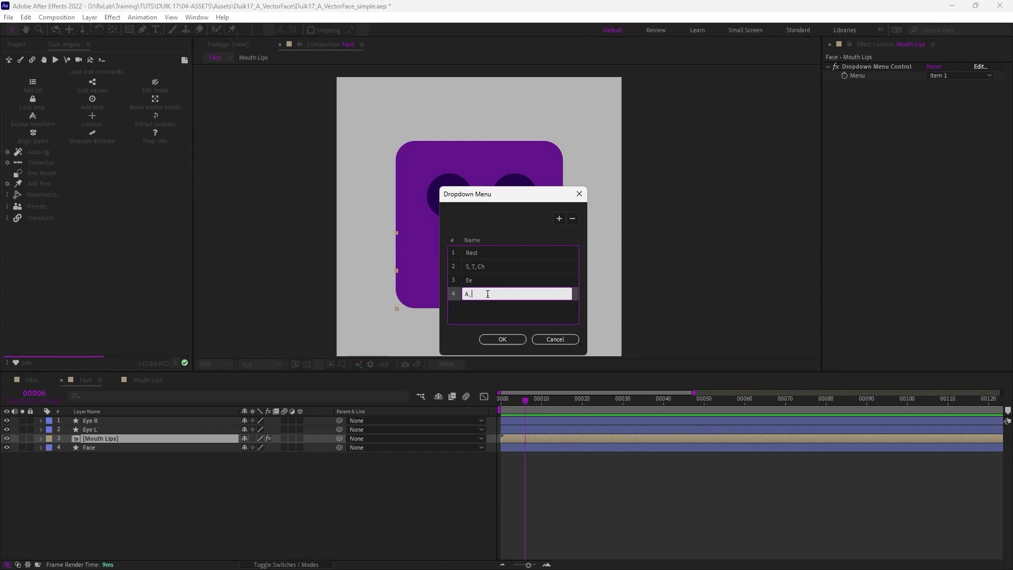
{"action": "type", "text": " Ah"}
{"action": "key", "text": "Return"}
{"action": "left_click", "coordinate": [559, 218]}
{"action": "type", "text": "U, R"}
{"action": "key", "text": "Return"}
{"action": "left_click", "coordinate": [559, 219]}
{"action": "type", "text": "Ooh"}
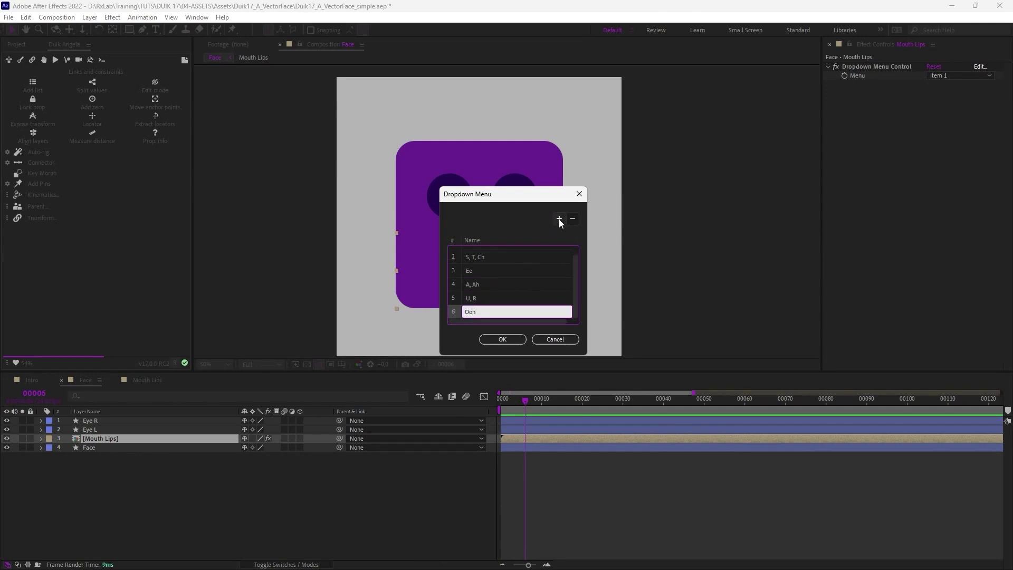
{"action": "type", "text": "!"}
{"action": "key", "text": "Return"}
Add the last two dropdown items, "L, D, T" and "F, V, Th", and apply the menu list
{"action": "left_click", "coordinate": [558, 220]}
{"action": "type", "text": "L, D, T"}
{"action": "key", "text": "Return"}
{"action": "left_click", "coordinate": [559, 218]}
{"action": "type", "text": "F; V, Th"}
{"action": "left_click", "coordinate": [506, 340]}
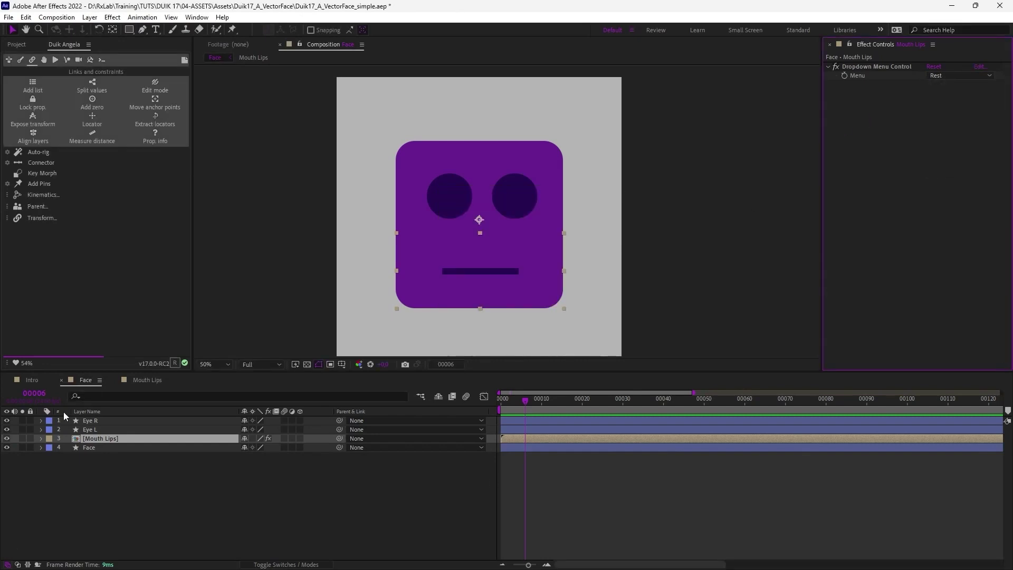
Load the Menu property of the Mouth Lips dropdown into Duik's Connector and set its maximum to 8
{"action": "left_click", "coordinate": [41, 439]}
{"action": "left_click", "coordinate": [50, 447]}
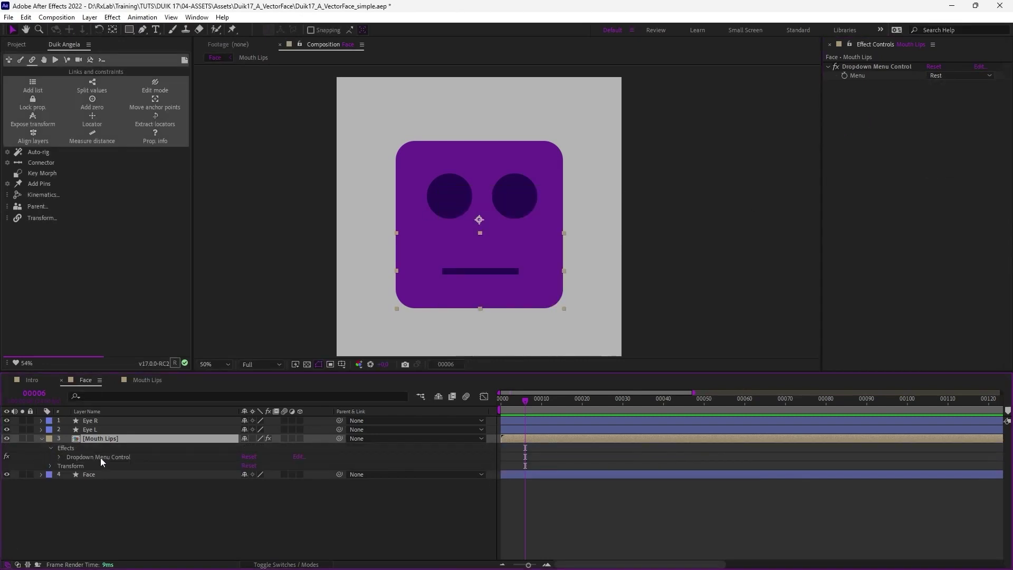
{"action": "left_click", "coordinate": [58, 457]}
{"action": "left_click", "coordinate": [103, 464]}
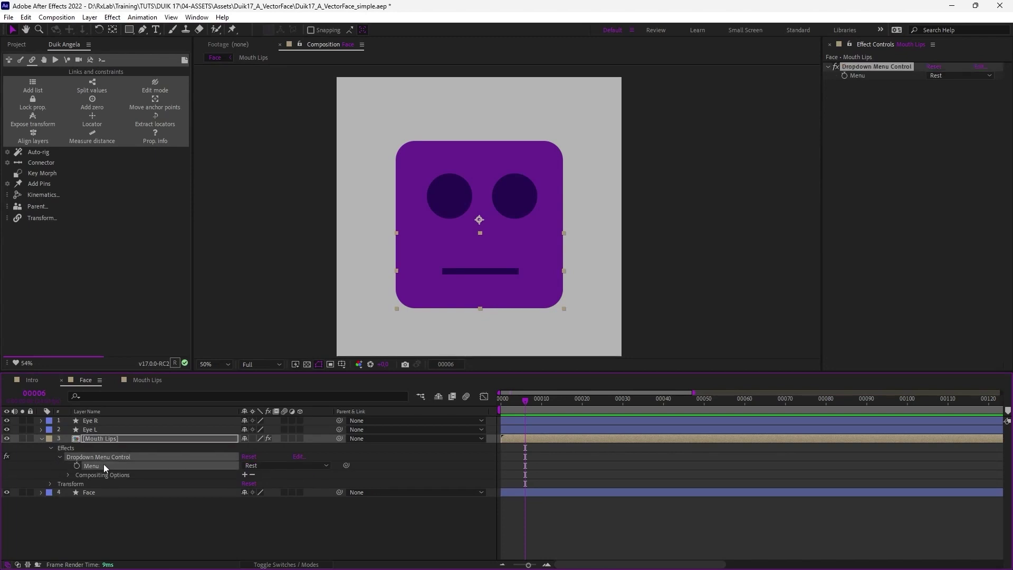
{"action": "left_click", "coordinate": [8, 164]}
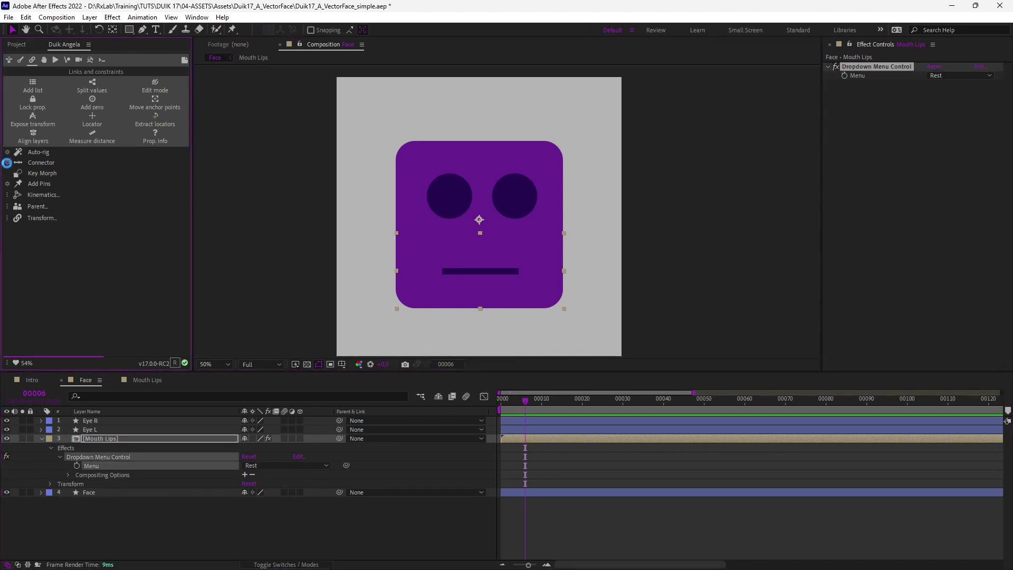
{"action": "left_click", "coordinate": [158, 213]}
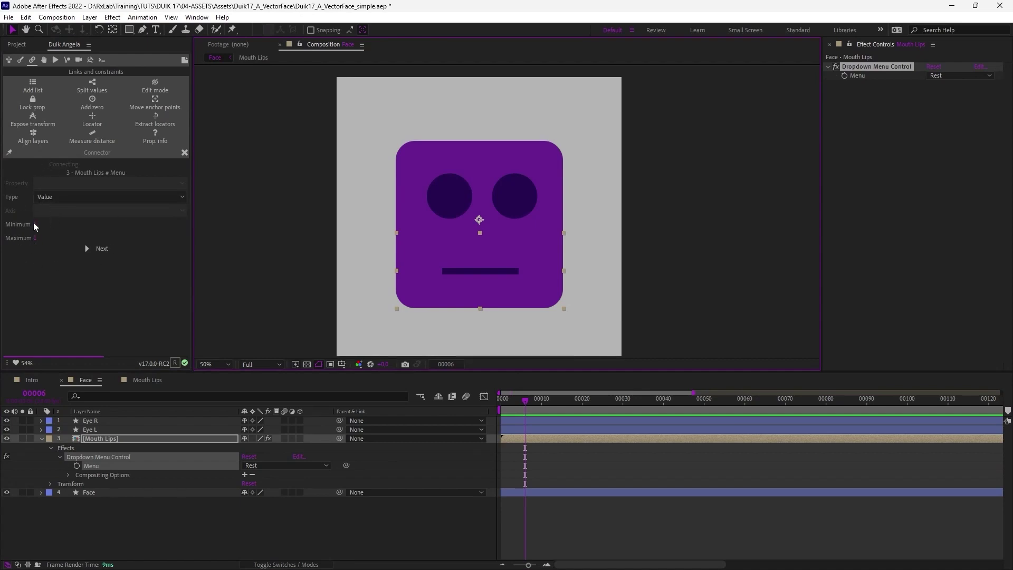
{"action": "left_click", "coordinate": [36, 238]}
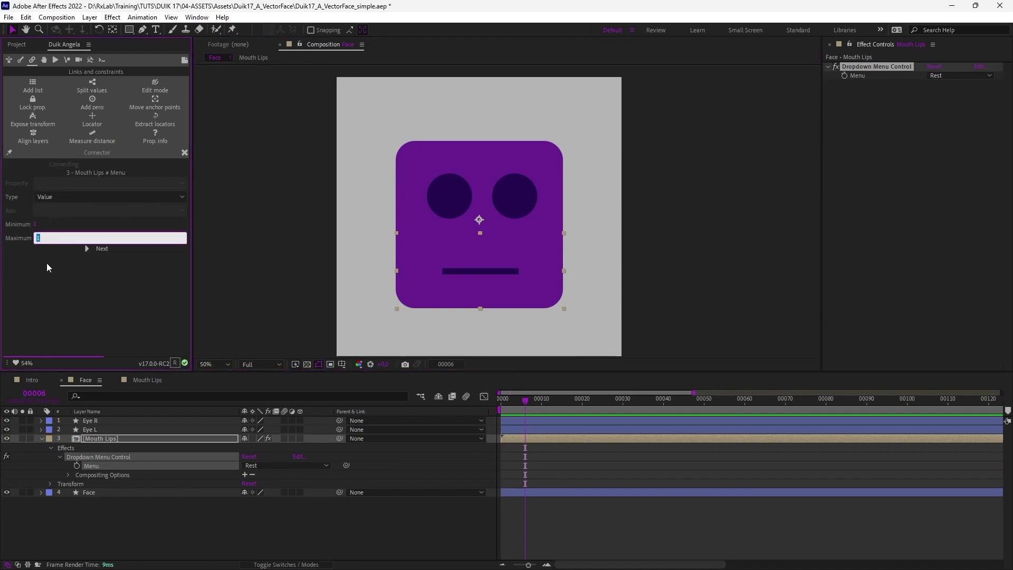
{"action": "type", "text": "8"}
{"action": "key", "text": "Return"}
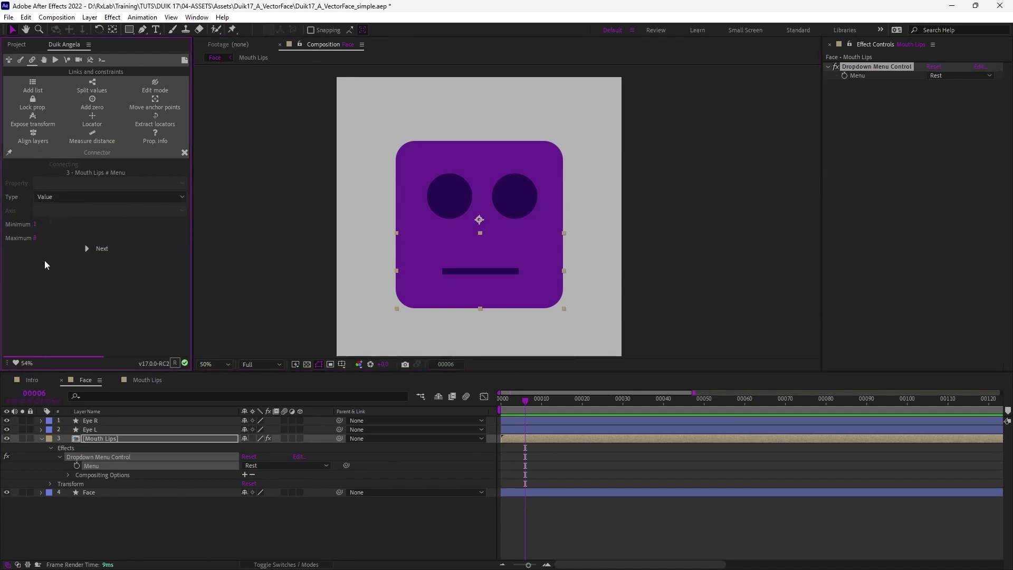
Connect the Mouth Lips Menu value to the eight Key effects of the Mouth layer with Duik's Key Morph connection
{"action": "left_click", "coordinate": [100, 249]}
{"action": "left_click", "coordinate": [147, 380]}
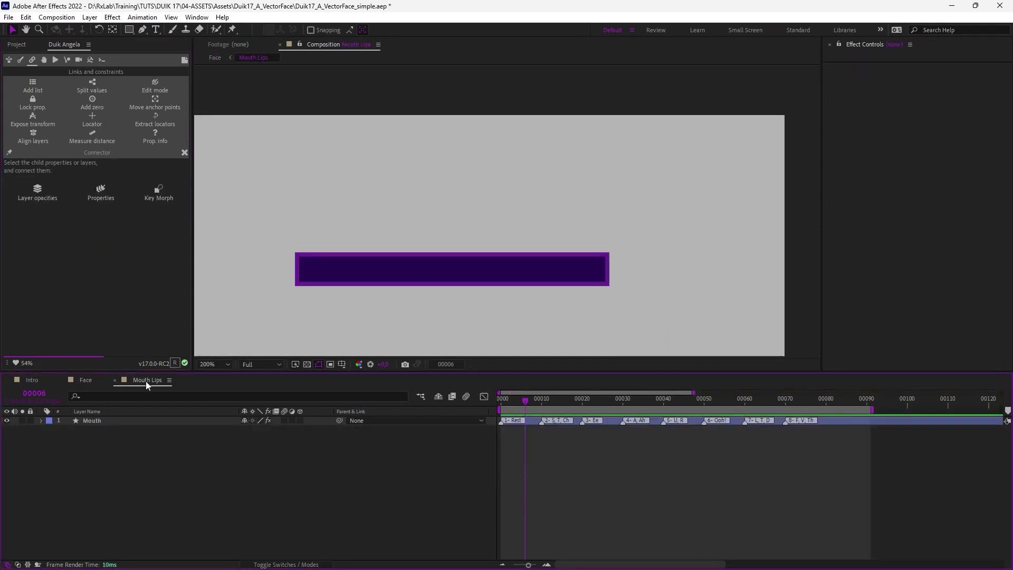
{"action": "left_click", "coordinate": [88, 421]}
{"action": "left_click", "coordinate": [893, 190]}
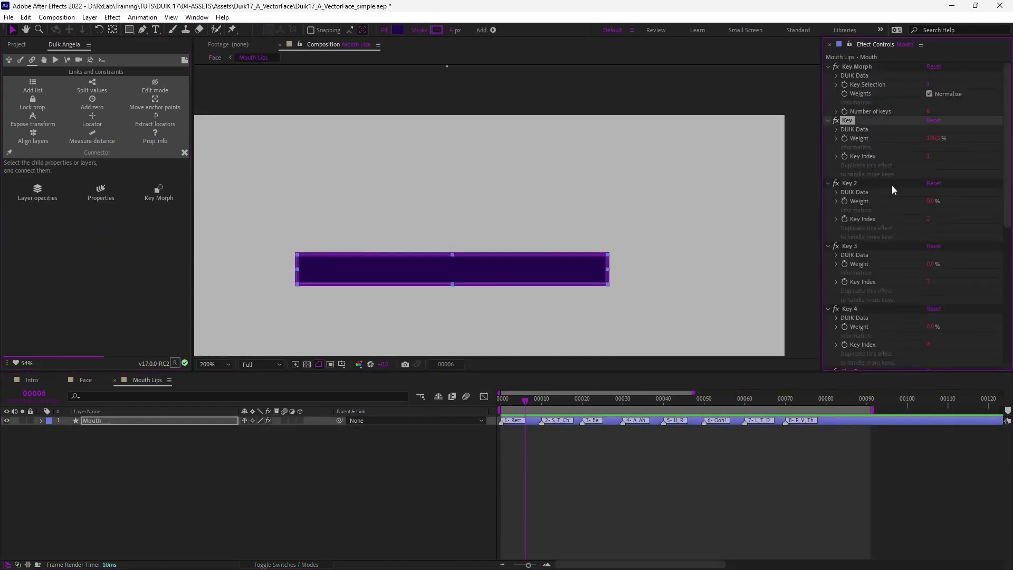
{"action": "scroll", "coordinate": [886, 263], "scroll_direction": "down", "scroll_amount": 8}
{"action": "left_click", "coordinate": [845, 313], "text": "shift"}
{"action": "scroll", "coordinate": [878, 167], "scroll_direction": "up", "scroll_amount": 8}
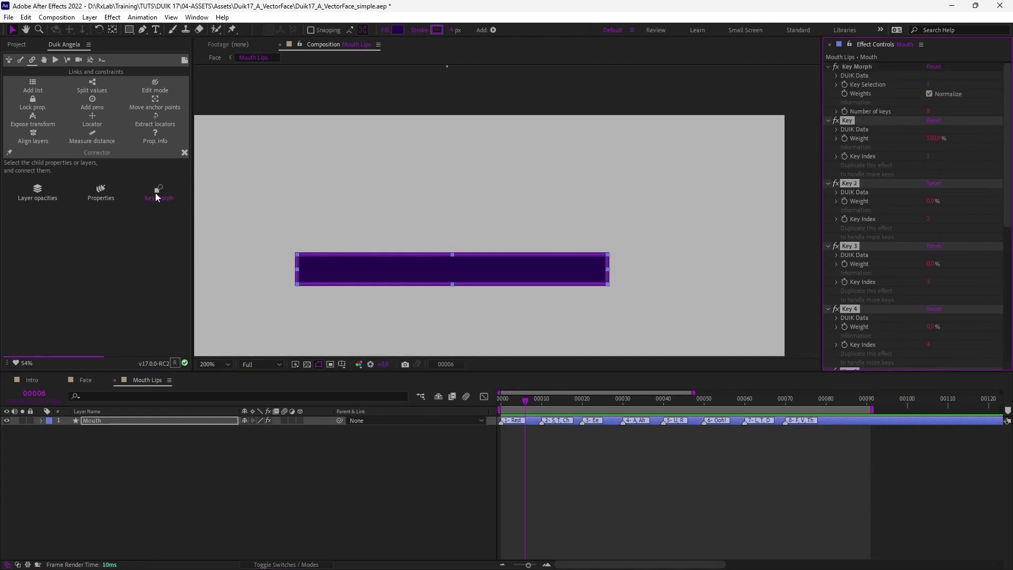
{"action": "left_click", "coordinate": [157, 191]}
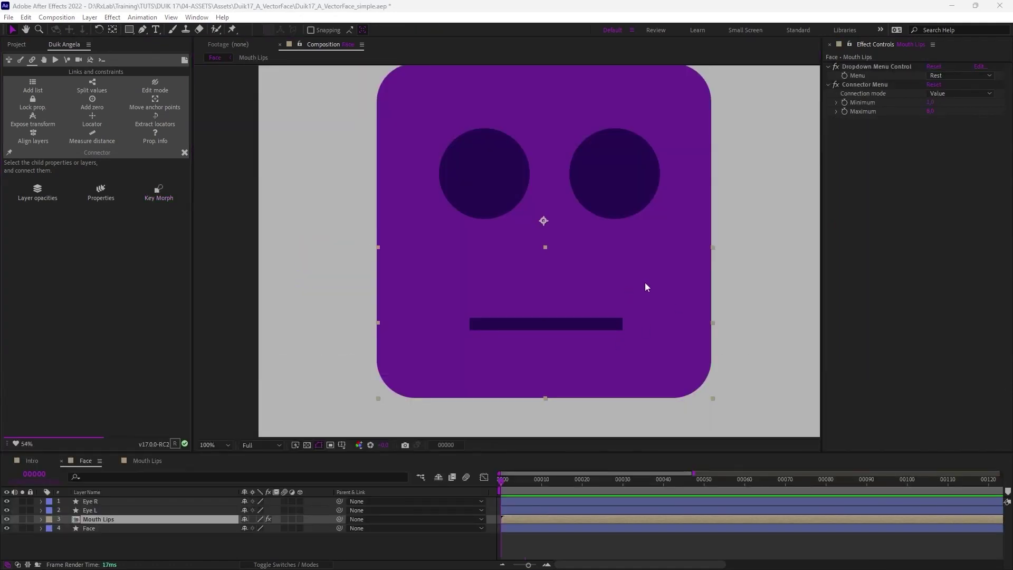
Test the connected mouth by choosing "S, T, Ch" and "U, R" in the Mouth Lips Menu
{"action": "left_click", "coordinate": [950, 76]}
{"action": "left_click", "coordinate": [947, 98]}
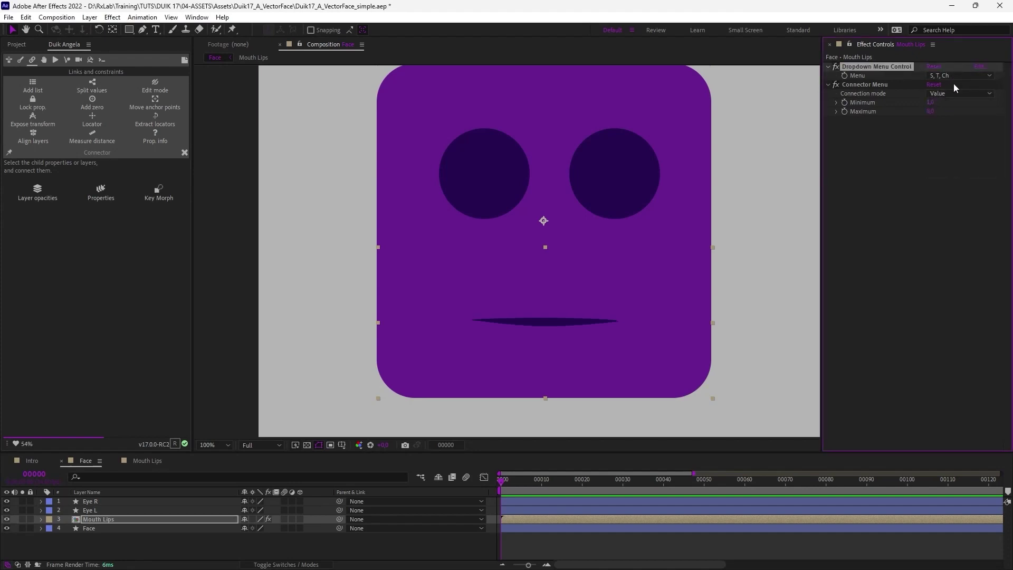
{"action": "left_click", "coordinate": [958, 76]}
{"action": "left_click", "coordinate": [963, 133]}
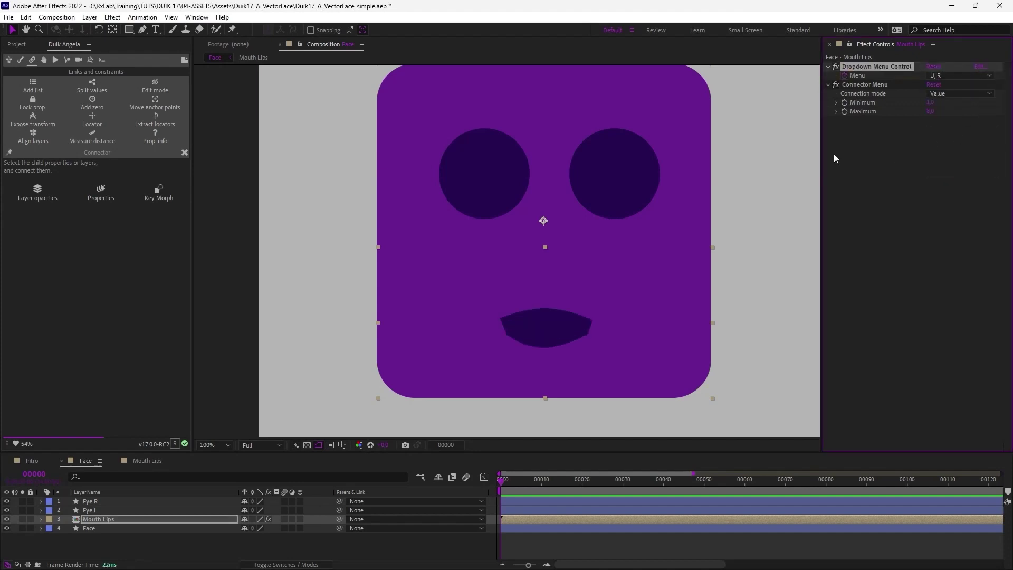
Move the first Menu keyframe of Mouth Lips to frame 10 and set its value to "Rest"
{"action": "key", "text": "u"}
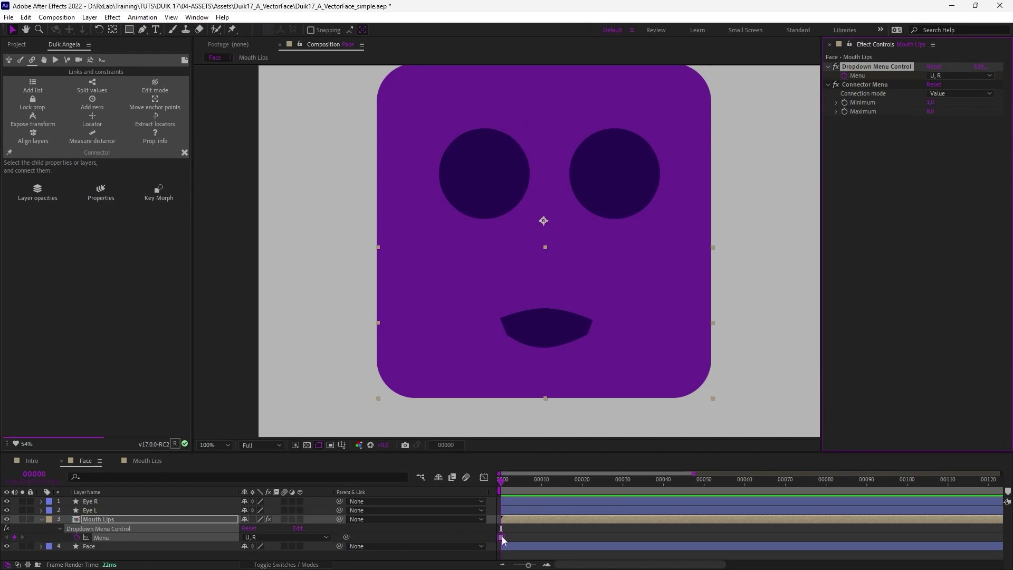
{"action": "left_click_drag", "start_coordinate": [501, 537], "coordinate": [541, 538]}
{"action": "left_click", "coordinate": [539, 482]}
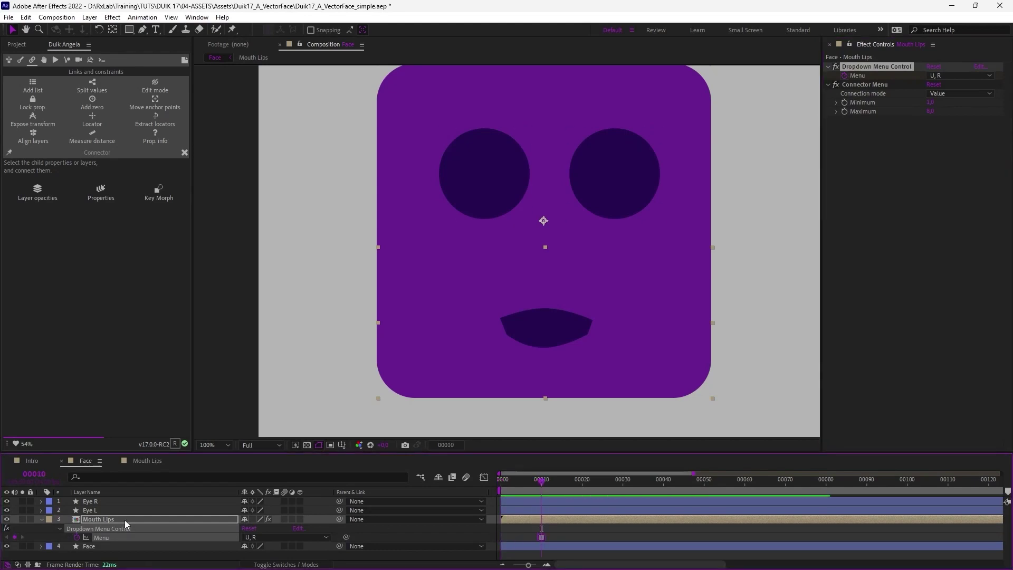
{"action": "left_click", "coordinate": [287, 537]}
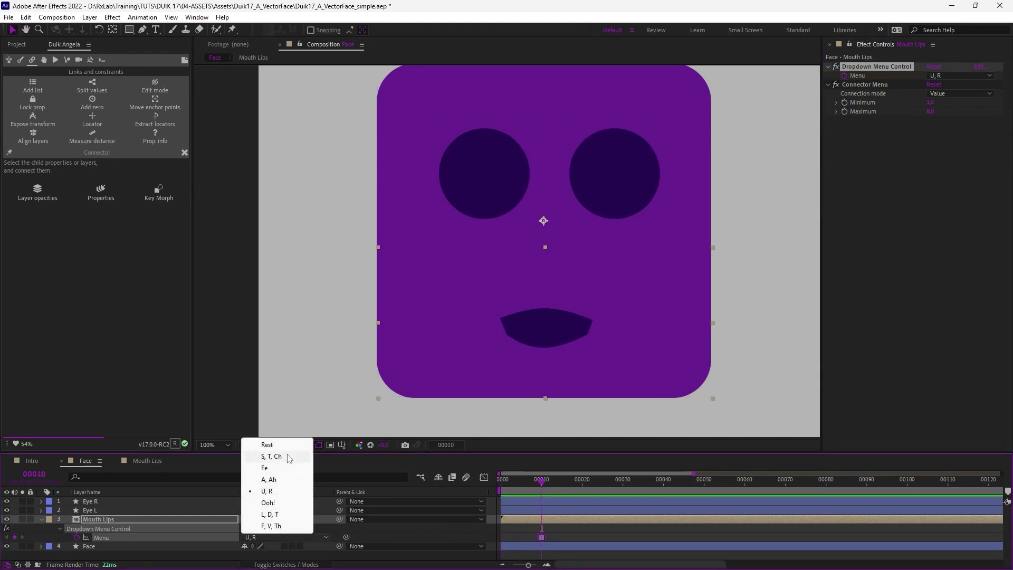
{"action": "left_click", "coordinate": [253, 444]}
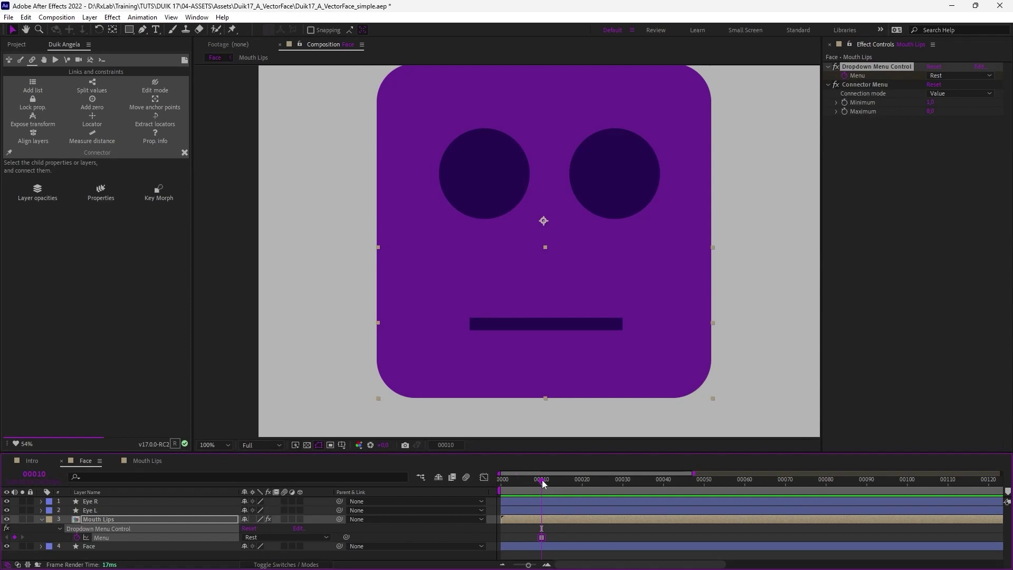
Keyframe the Mouth Lips Menu to "L, D, T" at frame 12 and to "U, R" shortly after
{"action": "left_click", "coordinate": [286, 537]}
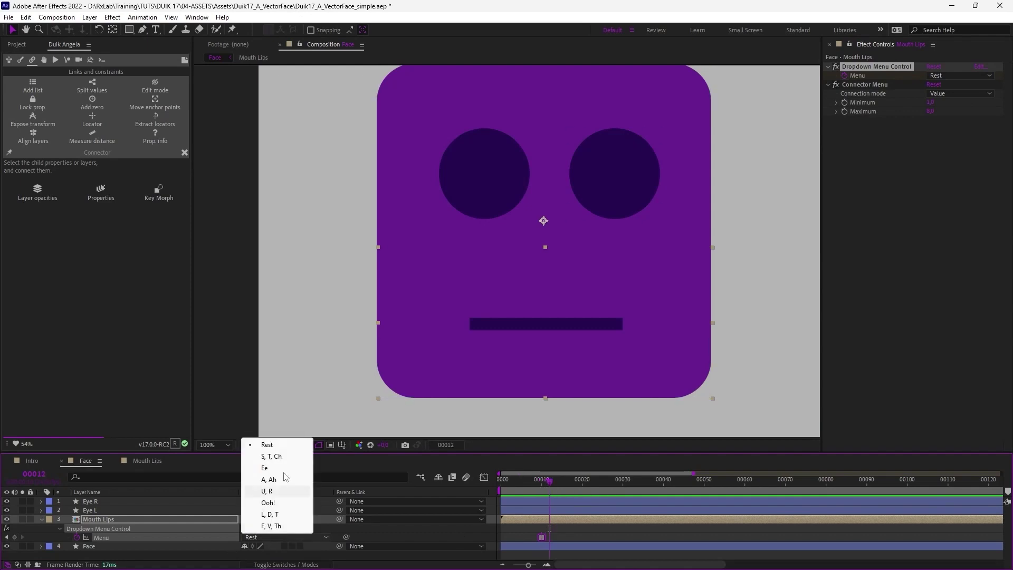
{"action": "left_click", "coordinate": [269, 514]}
{"action": "left_click_drag", "start_coordinate": [549, 481], "coordinate": [557, 483]}
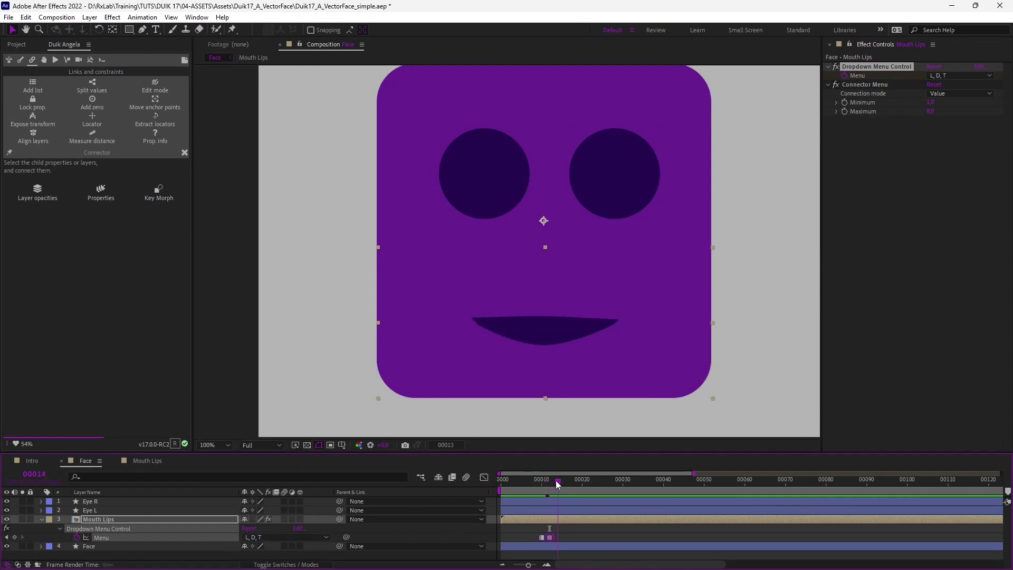
{"action": "left_click", "coordinate": [258, 537]}
{"action": "left_click", "coordinate": [285, 491]}
{"action": "left_click_drag", "start_coordinate": [557, 488], "coordinate": [575, 482]}
Add Menu keyframes for "Ee" and "Rest" up to frame 18 and preview the mouth animation
{"action": "left_click", "coordinate": [299, 538]}
{"action": "left_click", "coordinate": [295, 469]}
{"action": "left_click", "coordinate": [271, 539]}
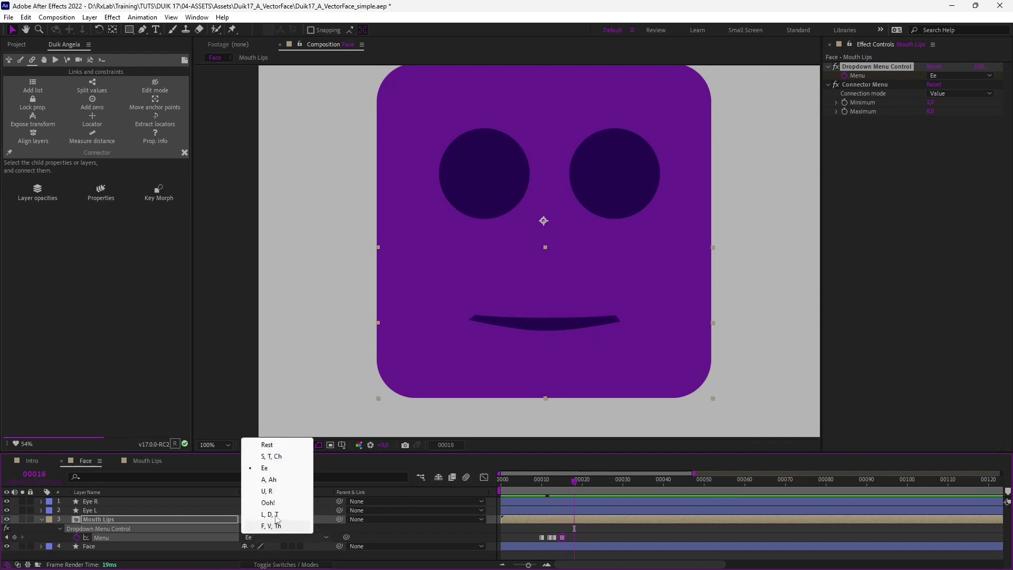
{"action": "left_click", "coordinate": [287, 520]}
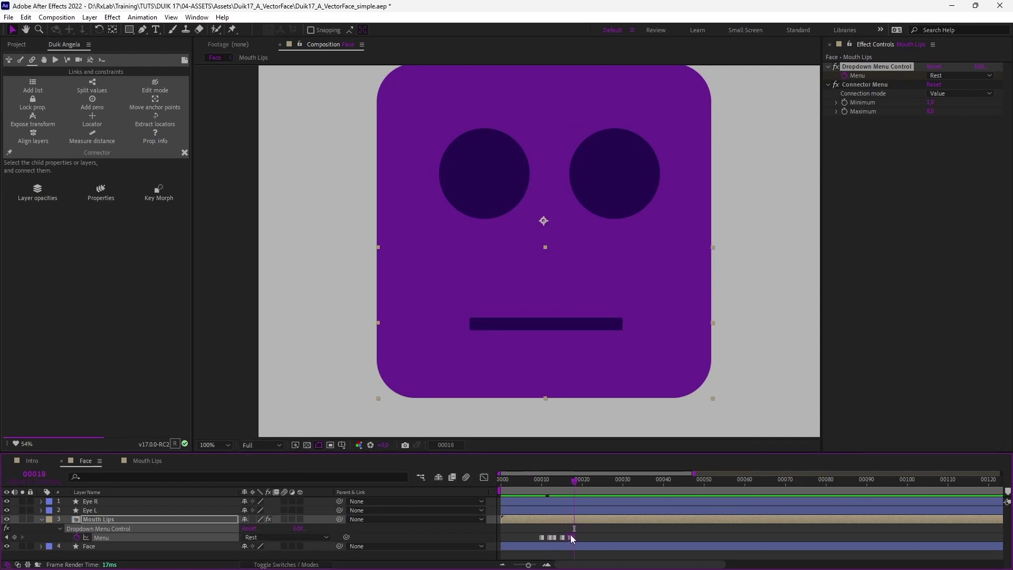
{"action": "key", "text": "space"}
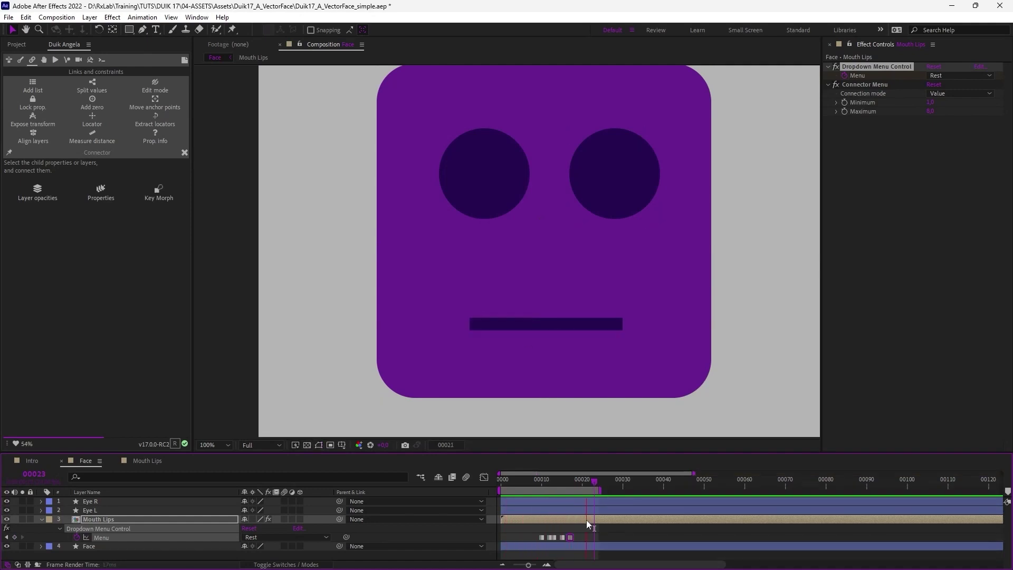
{"action": "key", "text": "space"}
Examine the Key effects and their weights on the Mouth layer in the Mouth Lips composition
{"action": "left_click", "coordinate": [148, 460]}
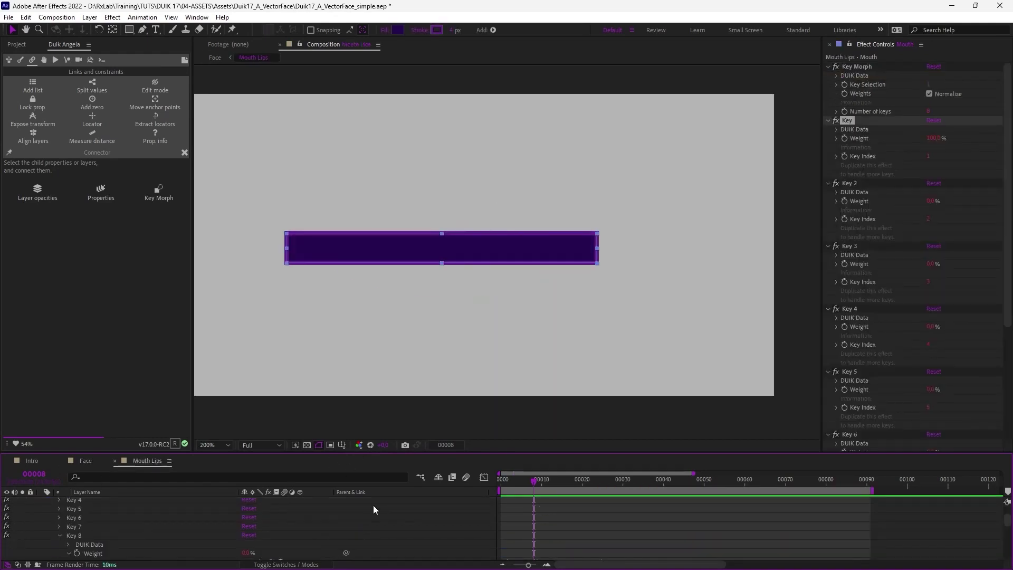
{"action": "left_click", "coordinate": [60, 536]}
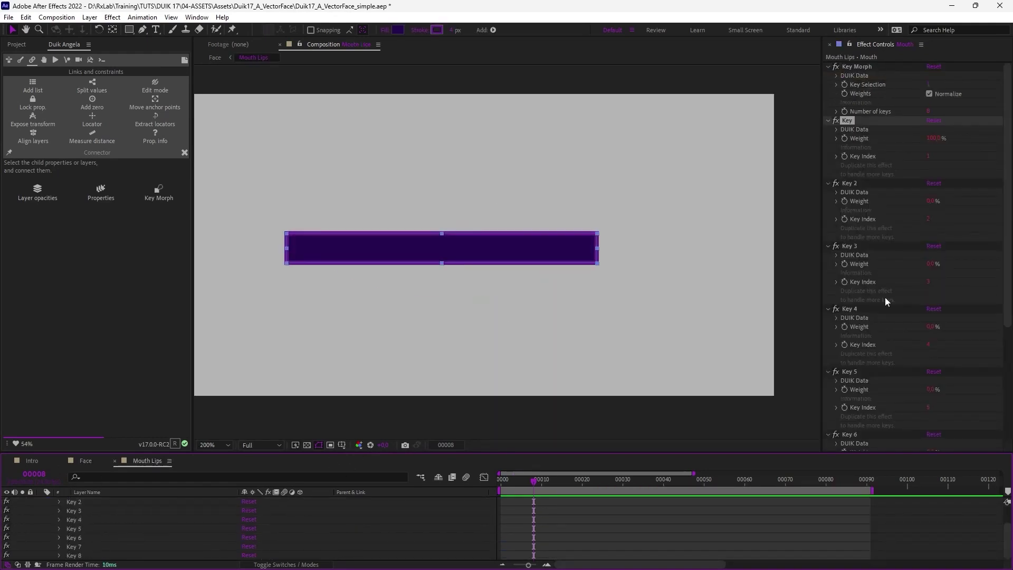
{"action": "left_click_drag", "start_coordinate": [876, 334], "coordinate": [856, 160]}
{"action": "left_click_drag", "start_coordinate": [856, 201], "coordinate": [866, 371]}
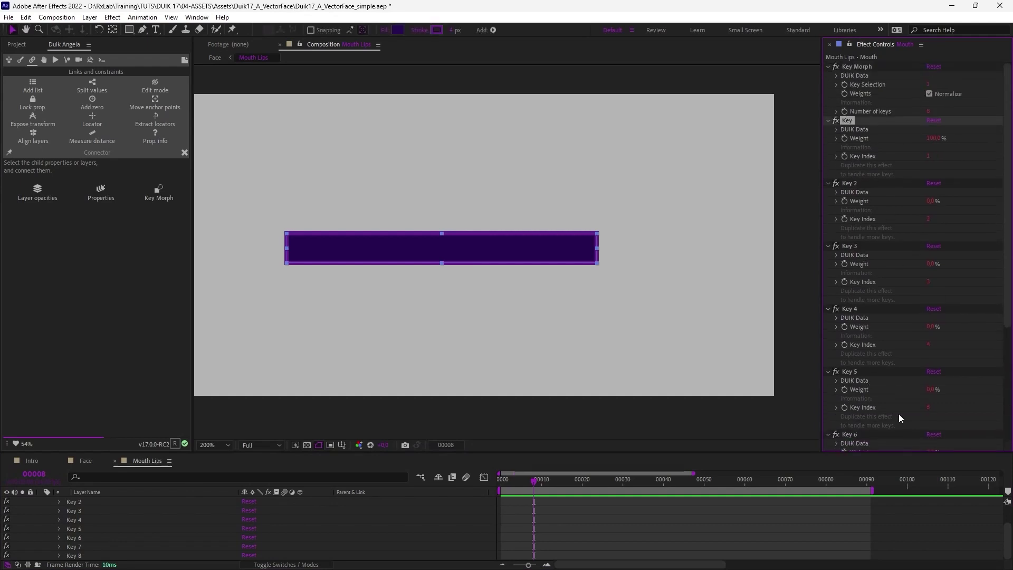
{"action": "scroll", "coordinate": [876, 335], "scroll_direction": "down", "scroll_amount": 1}
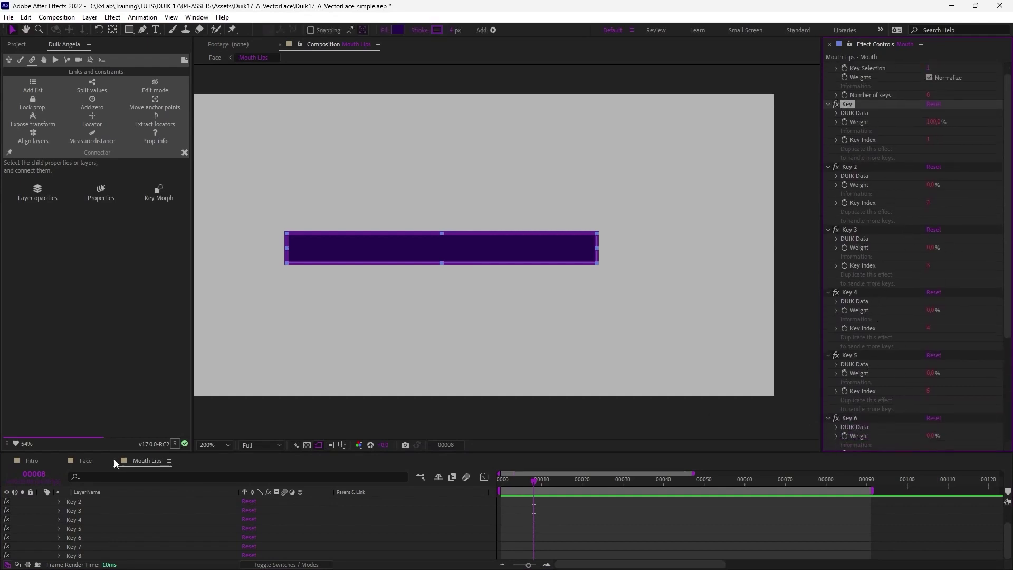
Remove all keyframes from the Menu property of Mouth Lips in the Face composition and collapse the layer
{"action": "left_click", "coordinate": [79, 462]}
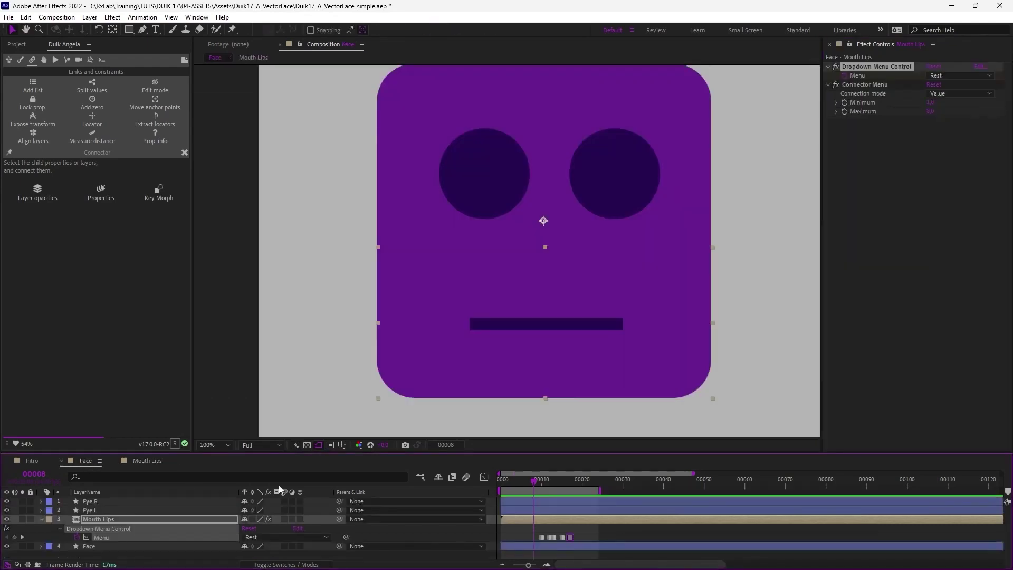
{"action": "left_click", "coordinate": [86, 520]}
{"action": "left_click", "coordinate": [76, 538]}
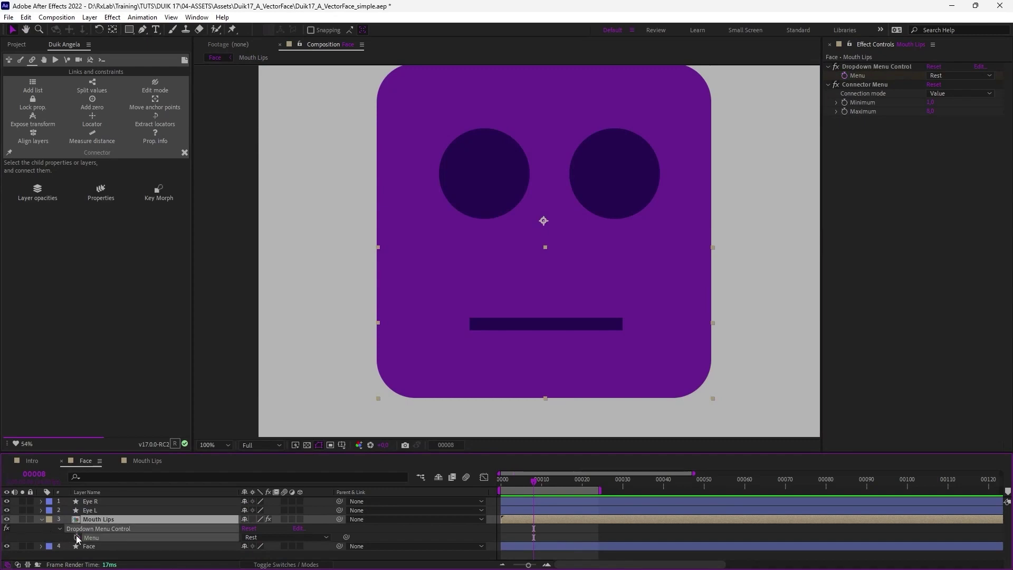
{"action": "left_click", "coordinate": [42, 519]}
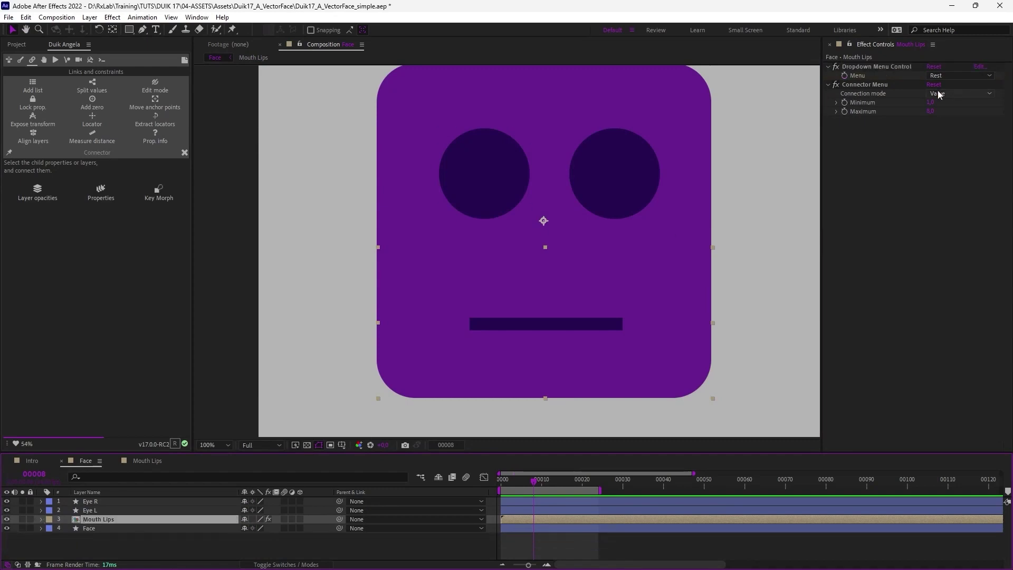
Extend the end of the Face composition's work area to about frame 84
{"action": "left_click_drag", "start_coordinate": [602, 231], "coordinate": [585, 264]}
{"action": "scroll", "coordinate": [584, 265], "scroll_direction": "down", "scroll_amount": 1}
{"action": "left_click_drag", "start_coordinate": [666, 264], "coordinate": [648, 259]}
{"action": "left_click", "coordinate": [690, 264]}
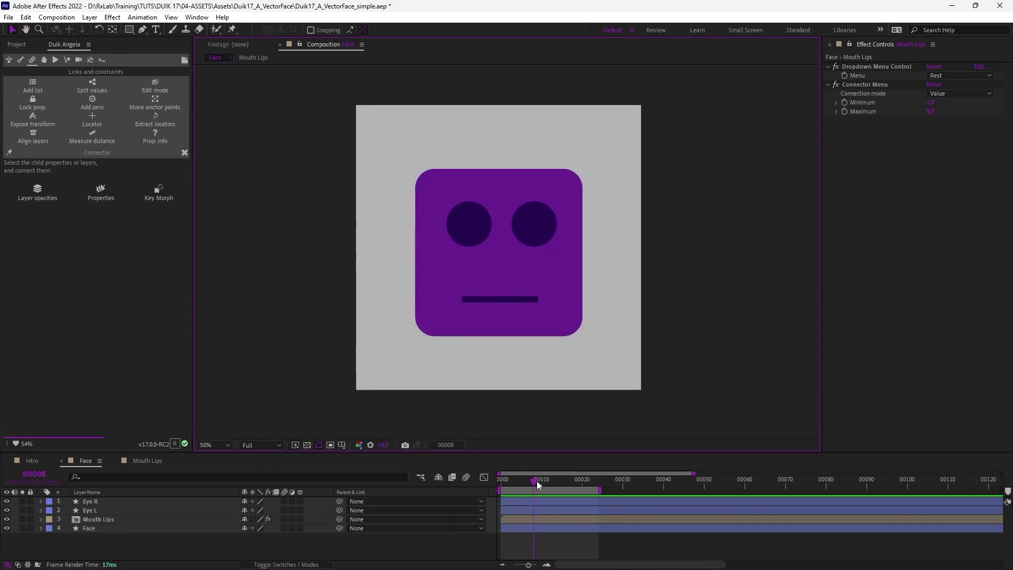
{"action": "left_click_drag", "start_coordinate": [535, 481], "coordinate": [442, 485]}
{"action": "left_click_drag", "start_coordinate": [601, 487], "coordinate": [661, 489]}
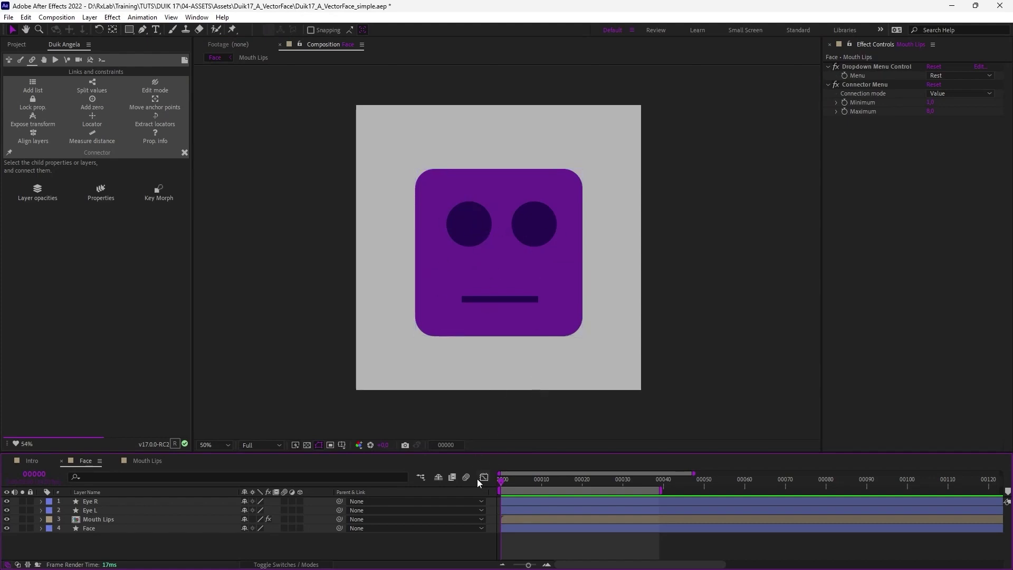
{"action": "left_click_drag", "start_coordinate": [663, 490], "coordinate": [844, 490]}
{"action": "left_click", "coordinate": [93, 503]}
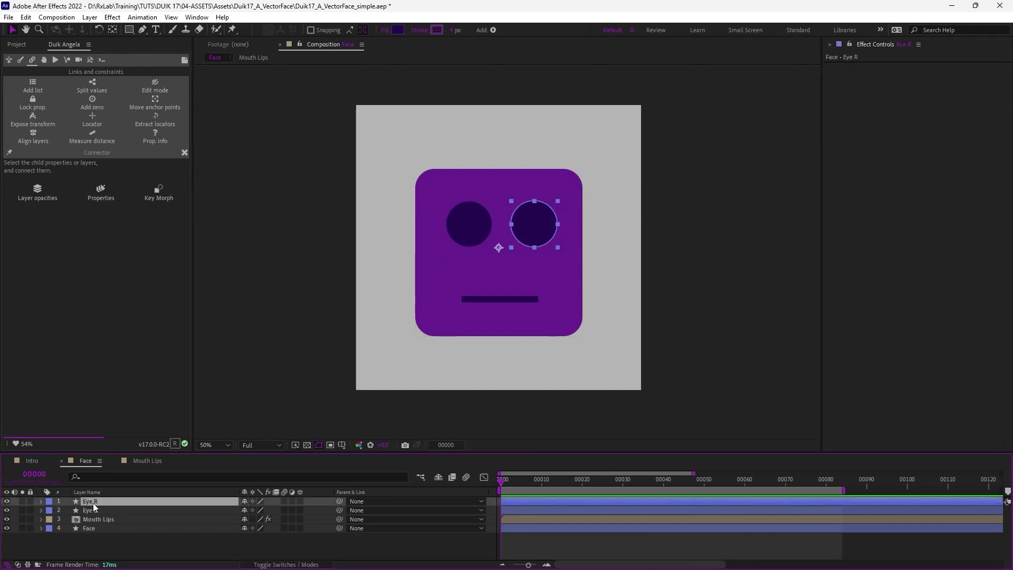
{"action": "left_click", "coordinate": [412, 321]}
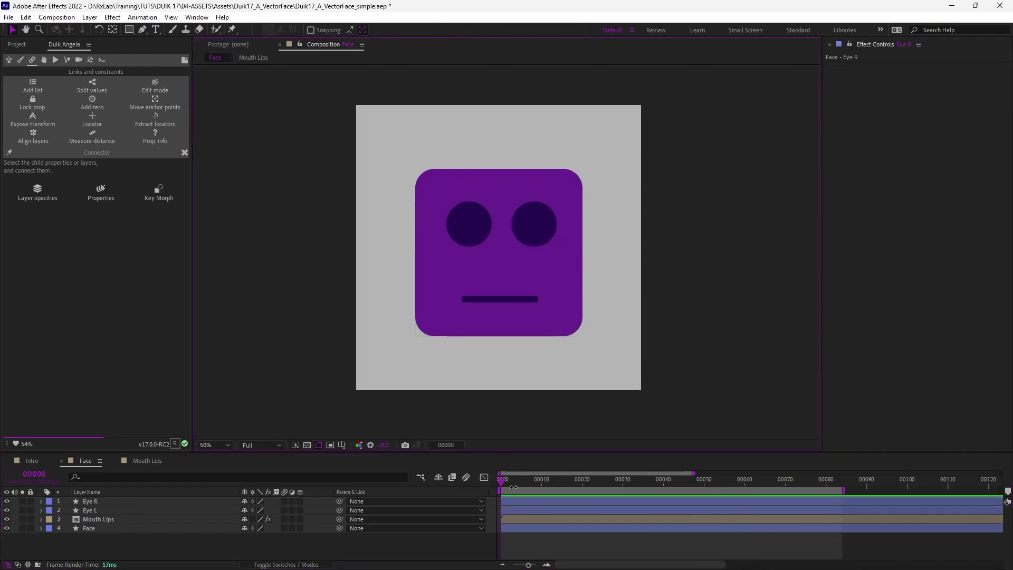
At frame 10, apply a Bezier Warp effect to Mouth Lips and enable keyframing for all its vertices and tangents
{"action": "left_click", "coordinate": [541, 482]}
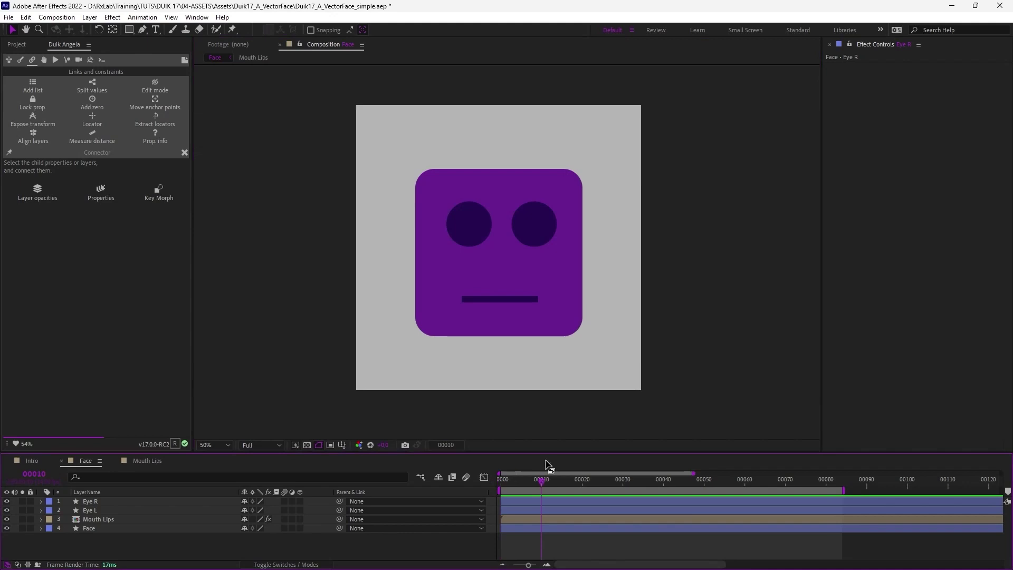
{"action": "left_click", "coordinate": [114, 521]}
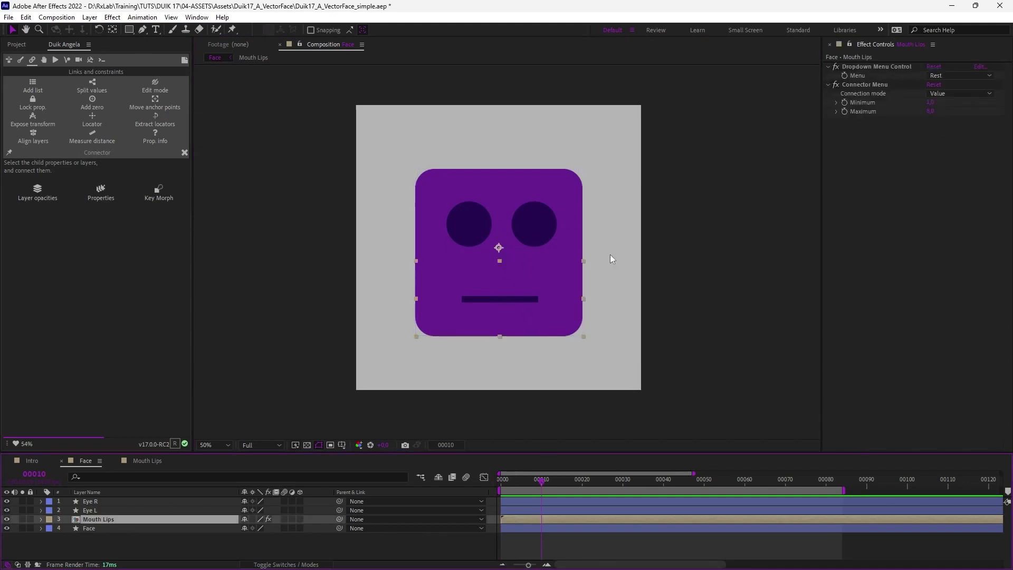
{"action": "right_click", "coordinate": [984, 221]}
{"action": "mouse_move", "coordinate": [896, 442]}
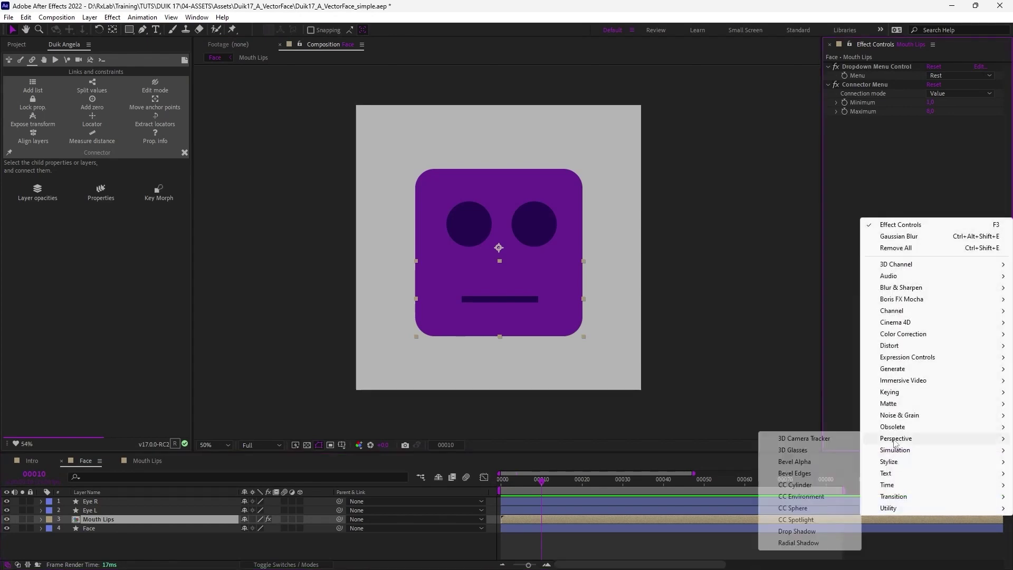
{"action": "mouse_move", "coordinate": [897, 346]}
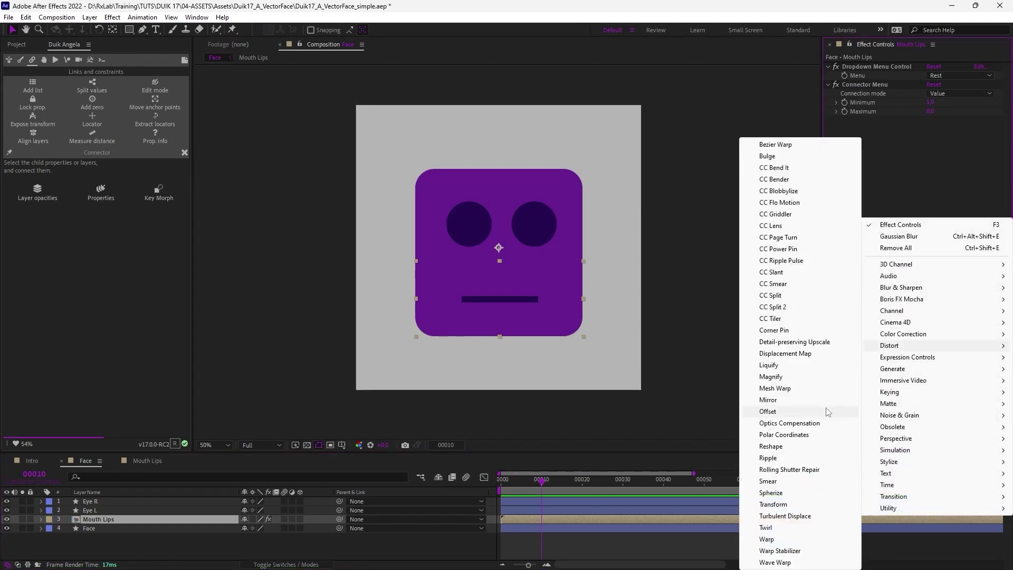
{"action": "left_click", "coordinate": [787, 143]}
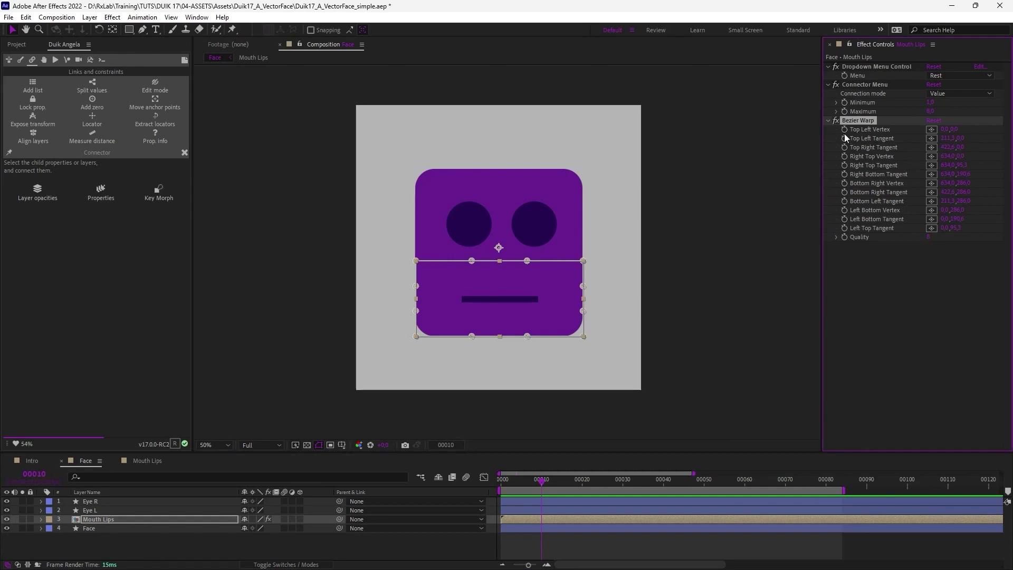
{"action": "left_click_drag", "start_coordinate": [844, 129], "coordinate": [845, 228]}
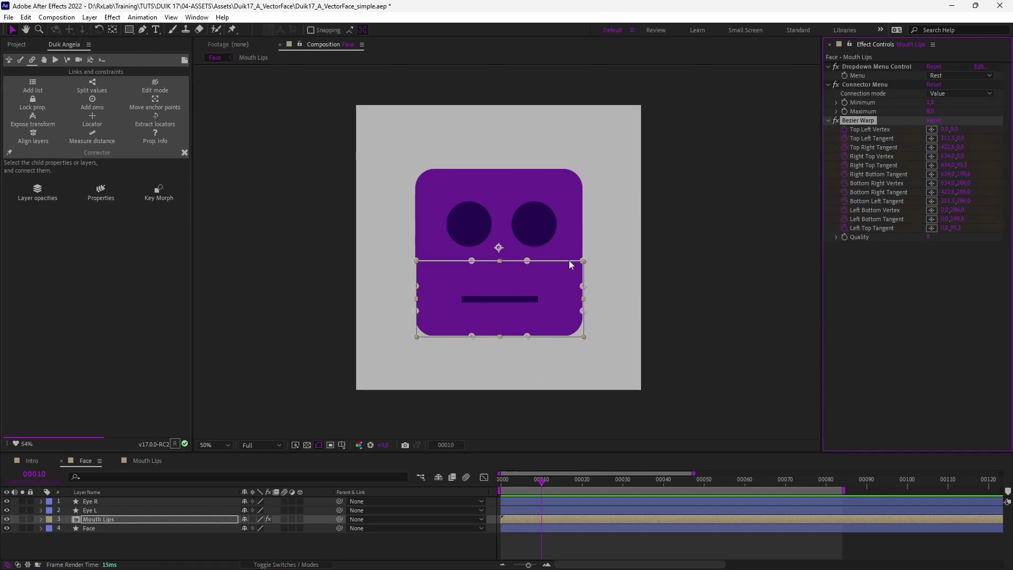
Raise the Bezier Warp's right top vertex and both right tangents, and lower the two bottom tangents to bend the mouth upward
{"action": "left_click_drag", "start_coordinate": [583, 261], "coordinate": [581, 229]}
{"action": "left_click_drag", "start_coordinate": [585, 286], "coordinate": [585, 255]}
{"action": "left_click_drag", "start_coordinate": [527, 336], "coordinate": [519, 392]}
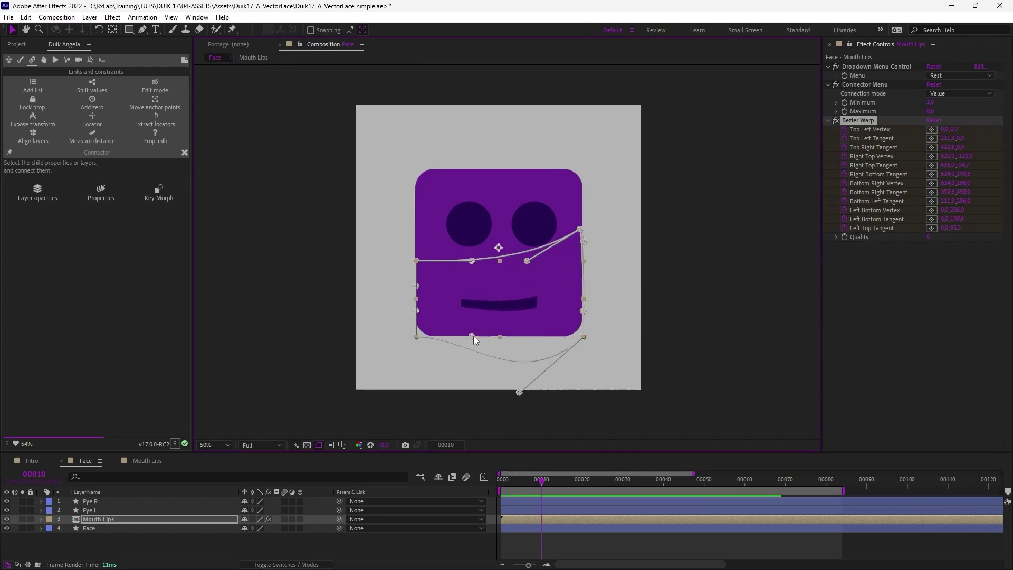
{"action": "left_click_drag", "start_coordinate": [472, 335], "coordinate": [479, 383]}
{"action": "left_click_drag", "start_coordinate": [583, 310], "coordinate": [579, 273]}
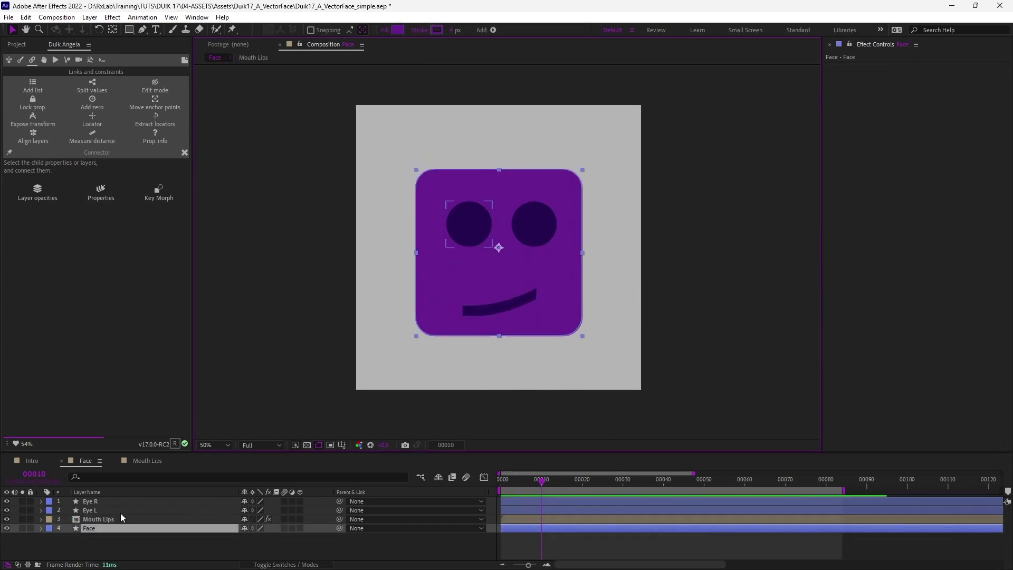
Raise the warp's left top vertex and left tangents and lower both top tangents to form a symmetrical smile
{"action": "left_click_drag", "start_coordinate": [416, 261], "coordinate": [417, 228]}
{"action": "left_click_drag", "start_coordinate": [416, 286], "coordinate": [415, 242]}
{"action": "left_click_drag", "start_coordinate": [416, 311], "coordinate": [414, 267]}
{"action": "mouse_move", "coordinate": [415, 336]}
{"action": "left_mouse_down"}
{"action": "mouse_move", "coordinate": [414, 354]}
{"action": "mouse_move", "coordinate": [413, 332]}
{"action": "left_mouse_up"}
{"action": "left_click_drag", "start_coordinate": [471, 260], "coordinate": [474, 284]}
{"action": "left_click_drag", "start_coordinate": [527, 261], "coordinate": [525, 274]}
Reveal the Mouth Lips keyframes and reset all Bezier Warp vertices and tangents at frame 0 to keyframe the neutral mouth
{"action": "key", "text": "u"}
{"action": "left_click_drag", "start_coordinate": [554, 452], "coordinate": [549, 354]}
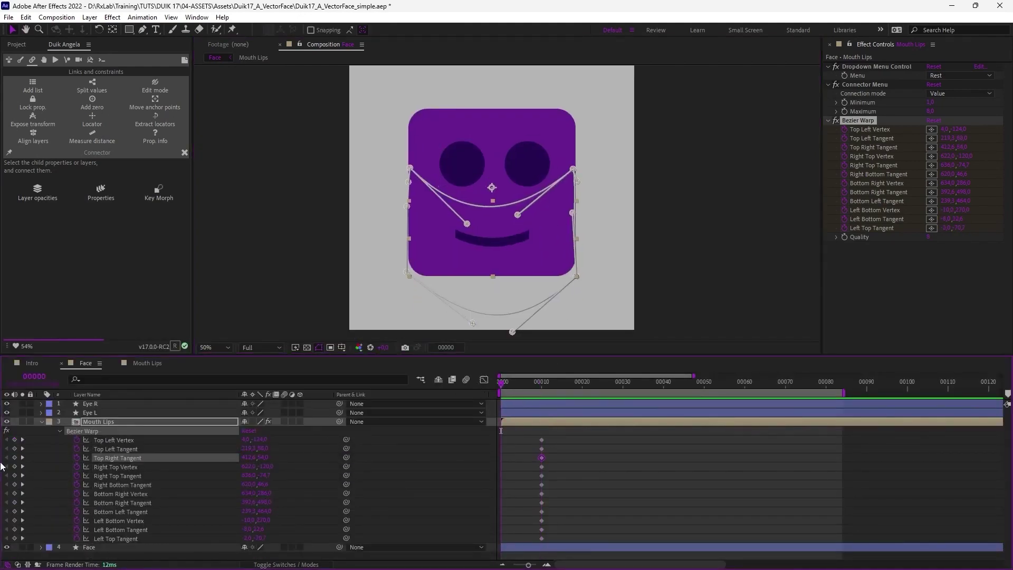
{"action": "right_click", "coordinate": [104, 443]}
{"action": "left_click", "coordinate": [142, 368]}
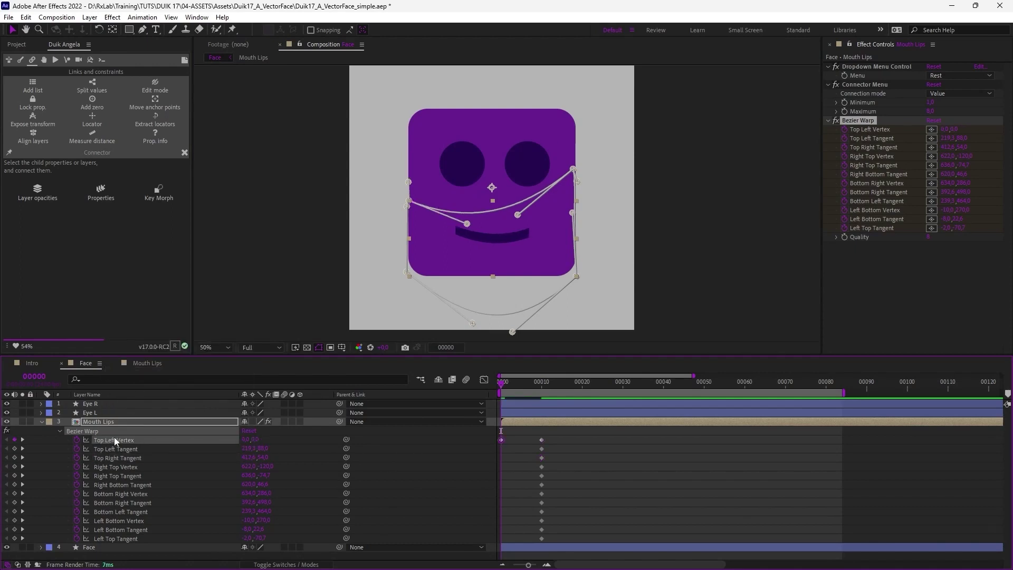
{"action": "left_click", "coordinate": [111, 447]}
{"action": "left_click", "coordinate": [112, 537], "text": "shift"}
{"action": "right_click", "coordinate": [112, 537]}
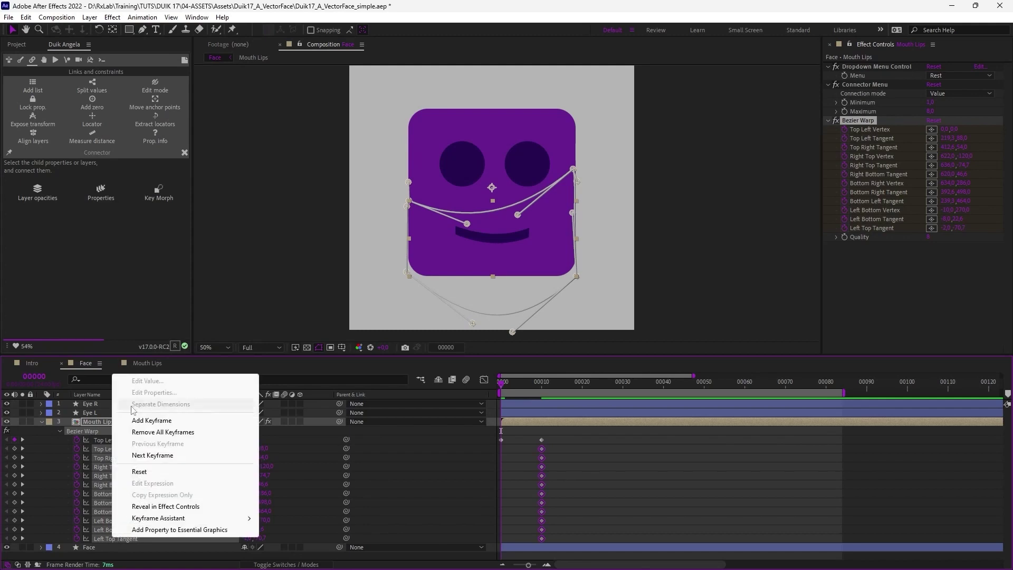
{"action": "left_click", "coordinate": [153, 455]}
{"action": "left_click", "coordinate": [190, 475]}
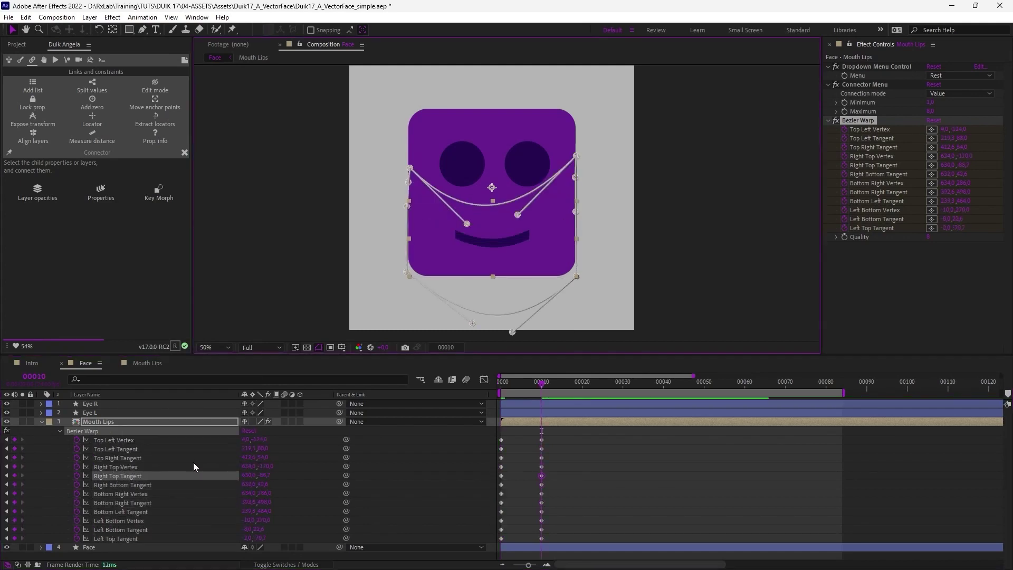
Enable keyframing on the Eye L ellipse path and place its keyframe at frame 0
{"action": "left_click", "coordinate": [100, 413]}
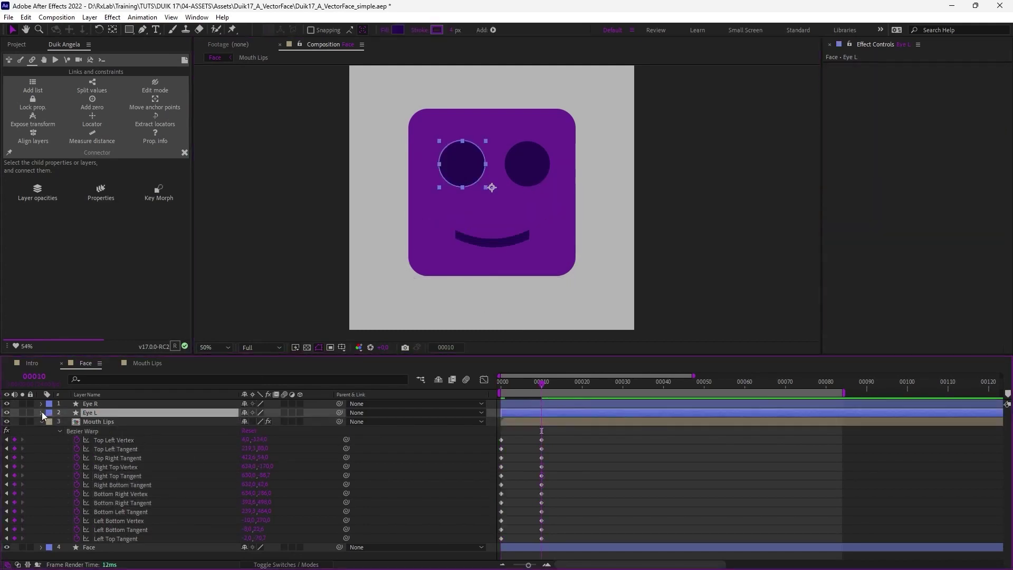
{"action": "left_click", "coordinate": [41, 412]}
{"action": "left_click", "coordinate": [69, 466]}
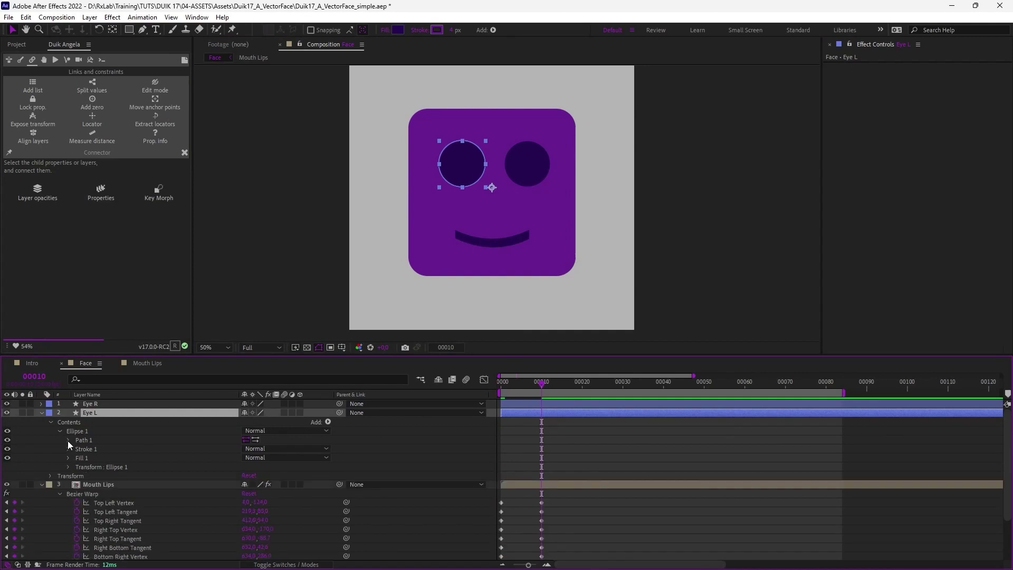
{"action": "left_click", "coordinate": [68, 440]}
{"action": "left_click", "coordinate": [108, 448]}
{"action": "left_click_drag", "start_coordinate": [542, 449], "coordinate": [502, 449]}
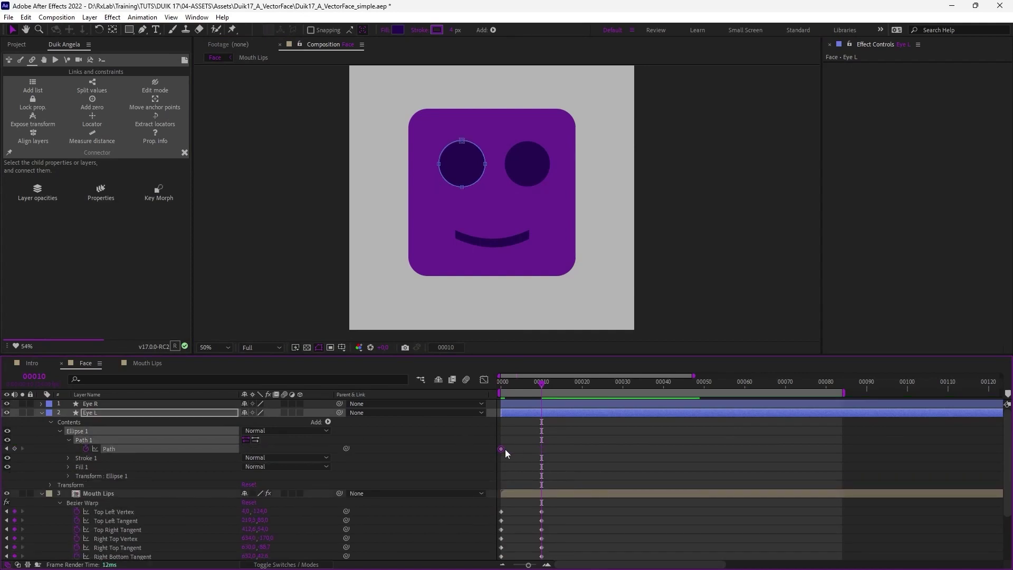
Keyframe the Eye R ellipse path at frame 0, and show only the keyframed properties of all layers
{"action": "left_click", "coordinate": [91, 404]}
{"action": "left_click", "coordinate": [41, 404]}
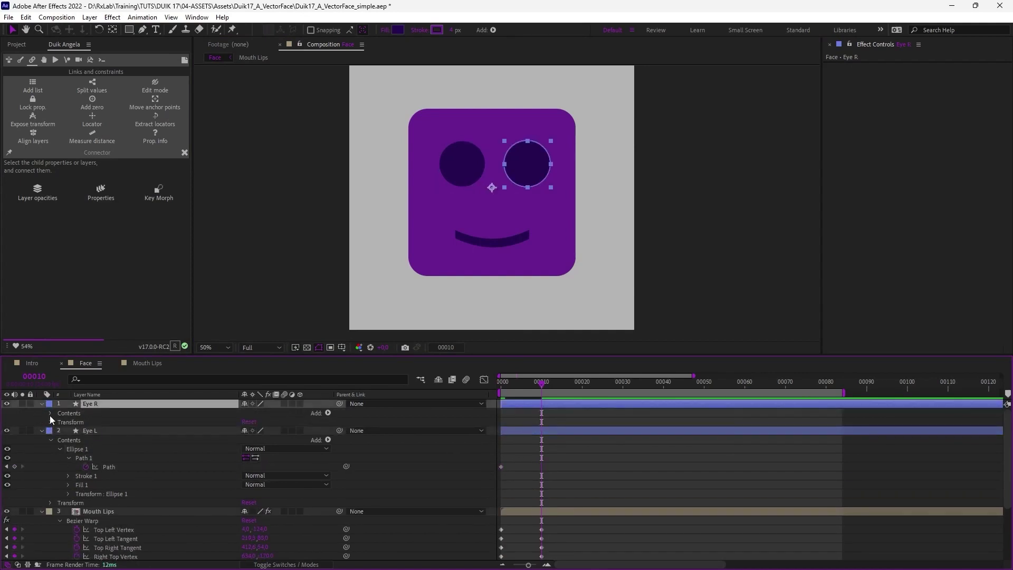
{"action": "left_click", "coordinate": [50, 412]}
{"action": "left_click", "coordinate": [109, 439]}
{"action": "key", "text": "ctrl+a"}
{"action": "key", "text": "u"}
At frame 10, raise and tilt the bottom path points of Eye R and Eye L with the Pen tool for smiling eyes
{"action": "left_click", "coordinate": [541, 407]}
{"action": "key", "text": "g"}
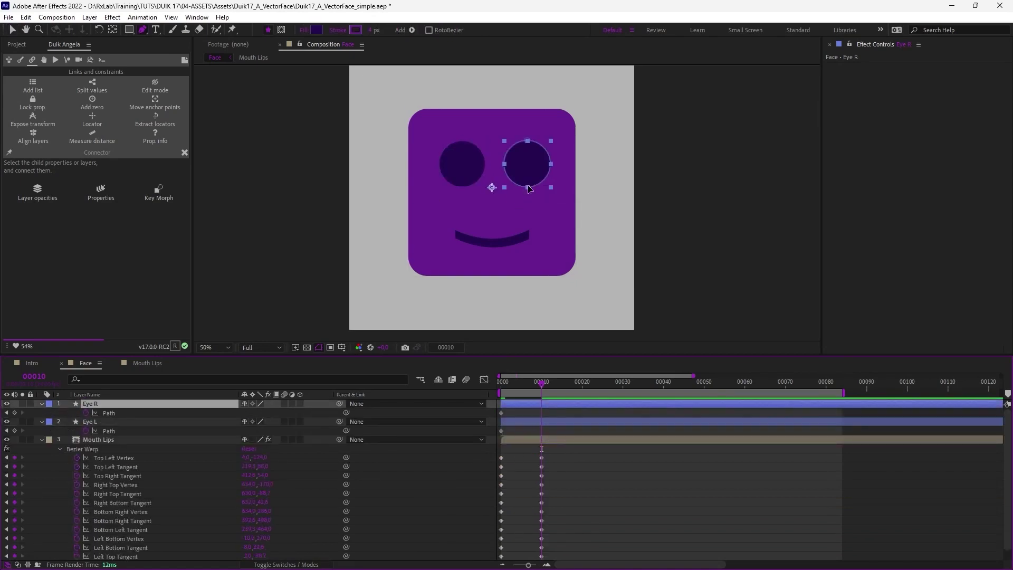
{"action": "left_click_drag", "start_coordinate": [527, 186], "coordinate": [527, 179]}
{"action": "left_click", "coordinate": [564, 422]}
{"action": "left_click_drag", "start_coordinate": [462, 186], "coordinate": [463, 179]}
{"action": "left_click_drag", "start_coordinate": [450, 179], "coordinate": [448, 186]}
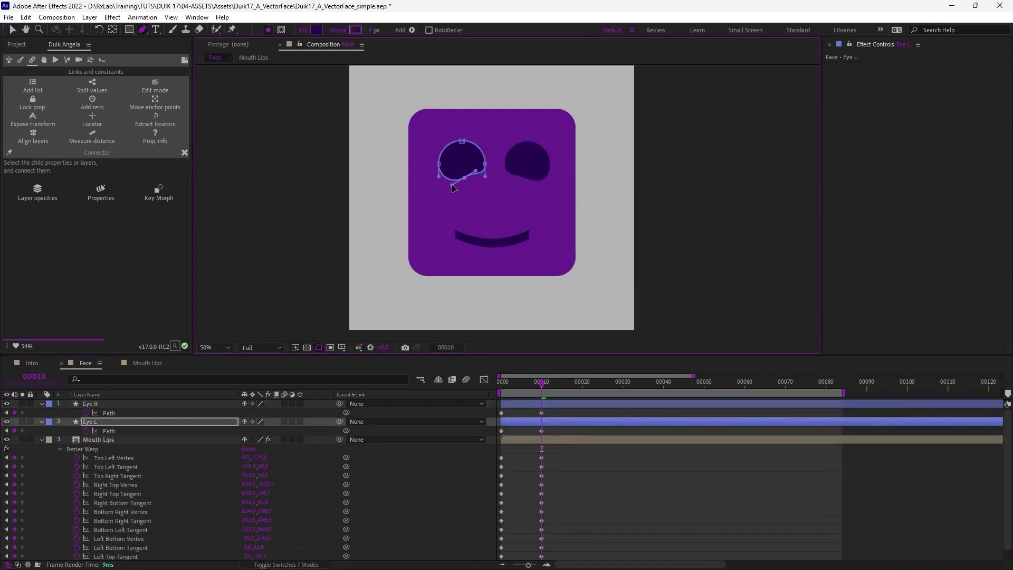
{"action": "key", "text": "v"}
Copy the frame 0 path keyframes of Eye R and Eye L to frame 20
{"action": "key", "text": "F2"}
{"action": "left_click_drag", "start_coordinate": [521, 382], "coordinate": [576, 389]}
{"action": "left_click", "coordinate": [501, 413]}
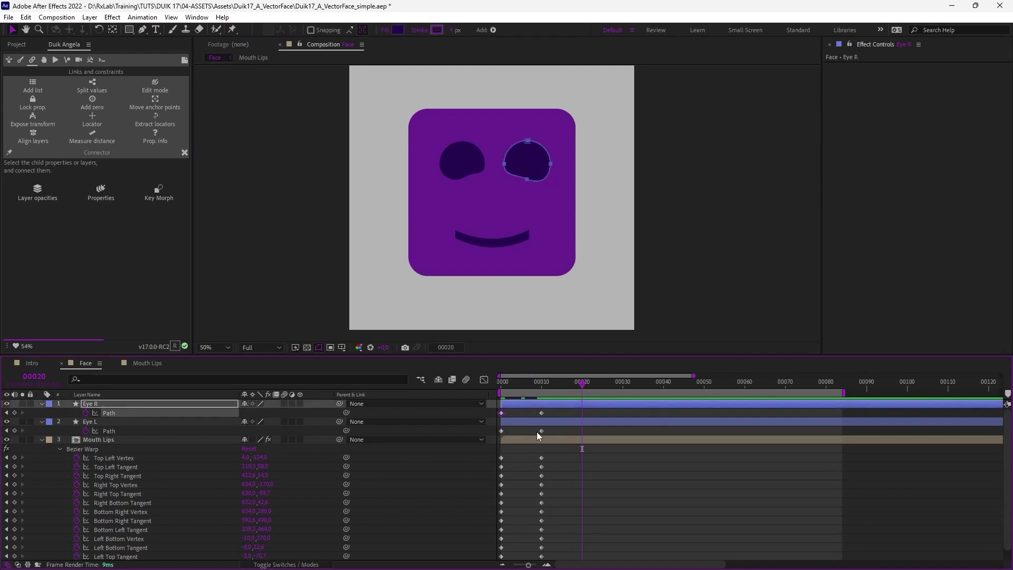
{"action": "key", "text": "ctrl+c"}
{"action": "key", "text": "ctrl+v"}
{"action": "left_click", "coordinate": [501, 430]}
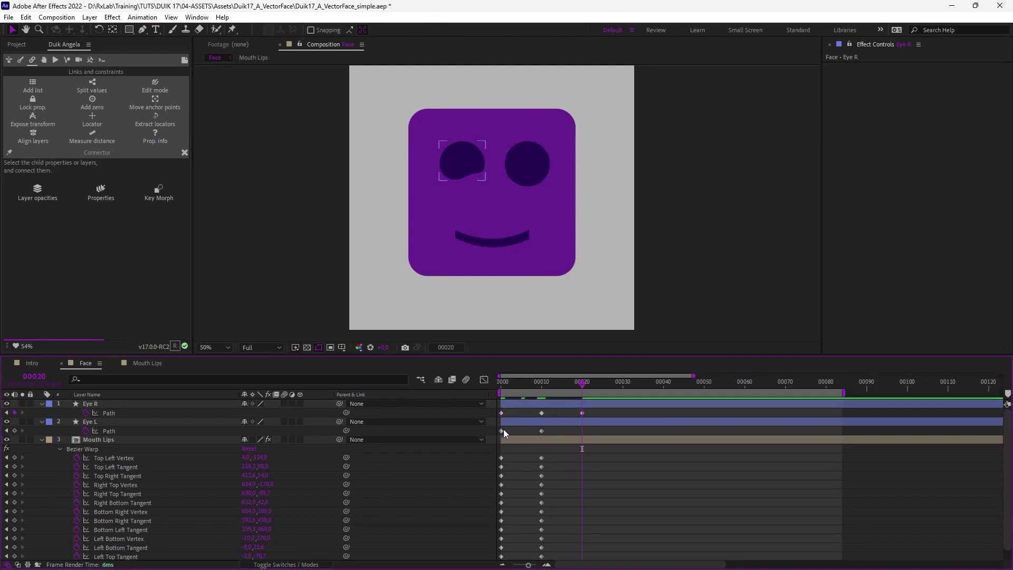
{"action": "key", "text": "ctrl+c"}
{"action": "key", "text": "ctrl+v"}
Copy all frame 0 Bezier Warp keyframes of Mouth Lips to frame 20
{"action": "left_click_drag", "start_coordinate": [508, 453], "coordinate": [489, 552]}
{"action": "key", "text": "ctrl+c"}
{"action": "key", "text": "ctrl+v"}
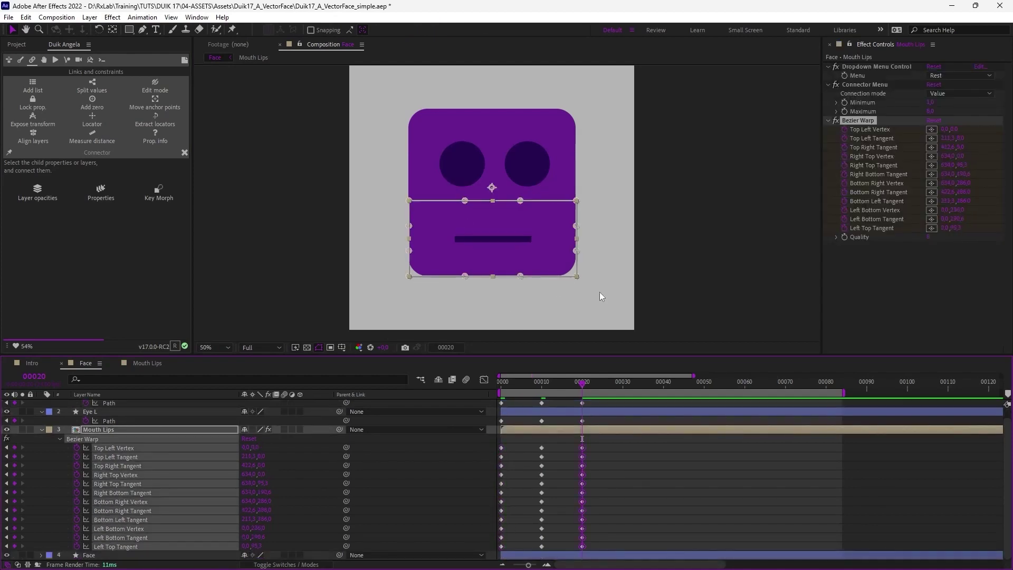
At frame 20, lower the Bezier Warp's two bottom corner vertices and left tangents, and raise its bottom tangents
{"action": "left_click_drag", "start_coordinate": [577, 276], "coordinate": [577, 302]}
{"action": "left_click_drag", "start_coordinate": [576, 251], "coordinate": [519, 257]}
{"action": "left_click_drag", "start_coordinate": [464, 275], "coordinate": [462, 255]}
{"action": "left_click_drag", "start_coordinate": [409, 276], "coordinate": [414, 310]}
{"action": "left_click_drag", "start_coordinate": [409, 251], "coordinate": [411, 281]}
{"action": "left_click_drag", "start_coordinate": [408, 226], "coordinate": [409, 242]}
Lower the warp's top corner vertices and right tangents and raise its top tangents to bend the mouth into a frown
{"action": "left_click_drag", "start_coordinate": [409, 201], "coordinate": [470, 190]}
{"action": "left_click_drag", "start_coordinate": [519, 198], "coordinate": [523, 185]}
{"action": "key", "text": "ctrl+z"}
{"action": "left_click_drag", "start_coordinate": [576, 225], "coordinate": [576, 246]}
{"action": "left_click_drag", "start_coordinate": [577, 200], "coordinate": [577, 225]}
{"action": "left_click_drag", "start_coordinate": [576, 245], "coordinate": [462, 246]}
Pull the top path points of Eye L and Eye R down and inward with the Pen tool to form angry eyes at frame 20
{"action": "left_click", "coordinate": [126, 412]}
{"action": "key", "text": "g"}
{"action": "left_click_drag", "start_coordinate": [462, 141], "coordinate": [473, 161]}
{"action": "scroll", "coordinate": [115, 434], "scroll_direction": "up", "scroll_amount": 1}
{"action": "left_click", "coordinate": [115, 404]}
{"action": "left_click_drag", "start_coordinate": [527, 141], "coordinate": [516, 161]}
{"action": "left_click", "coordinate": [60, 469]}
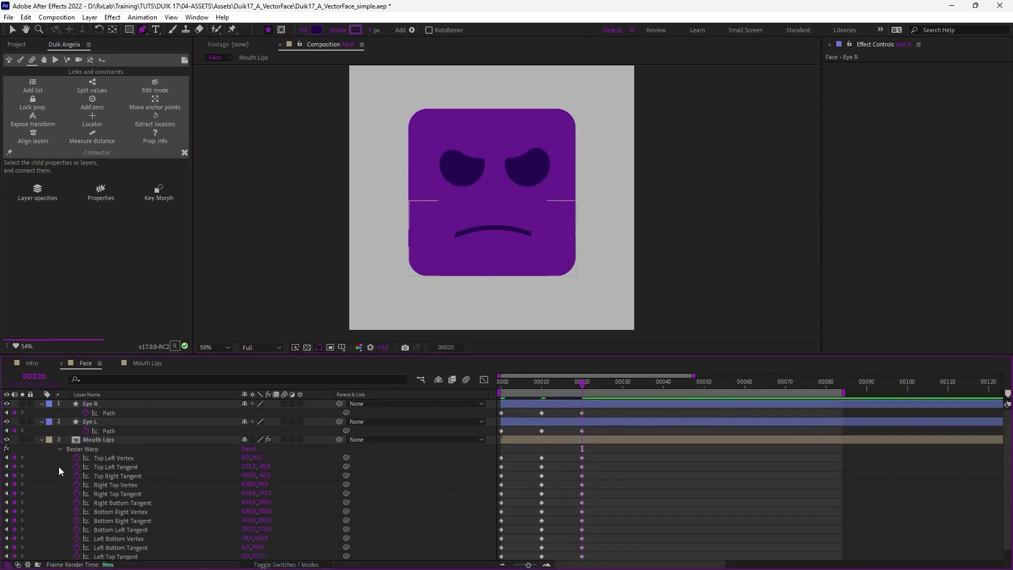
At frame 30, add keyframes to all Bezier Warp properties of Mouth Lips
{"action": "left_click_drag", "start_coordinate": [504, 390], "coordinate": [623, 396]}
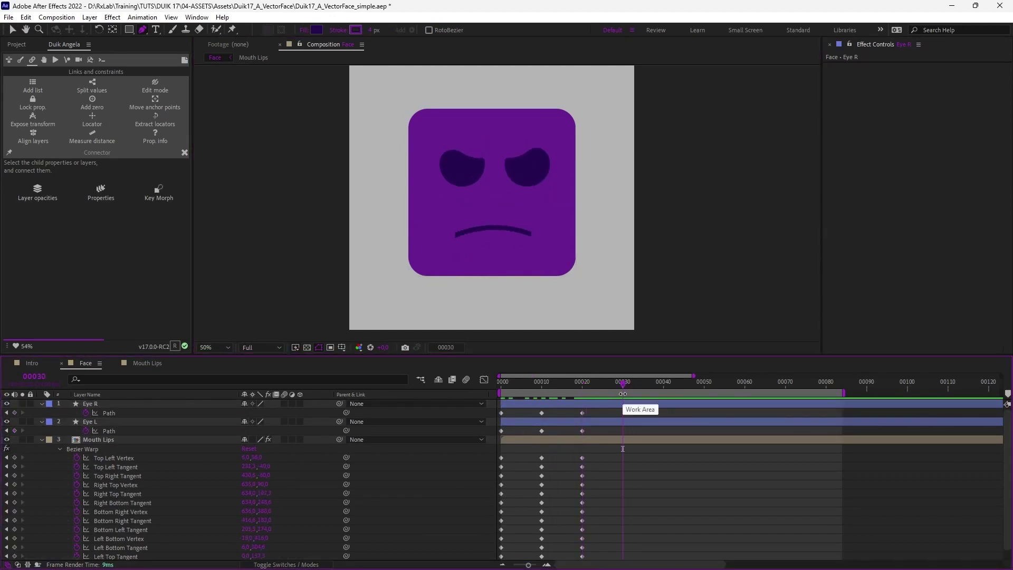
{"action": "key", "text": "v"}
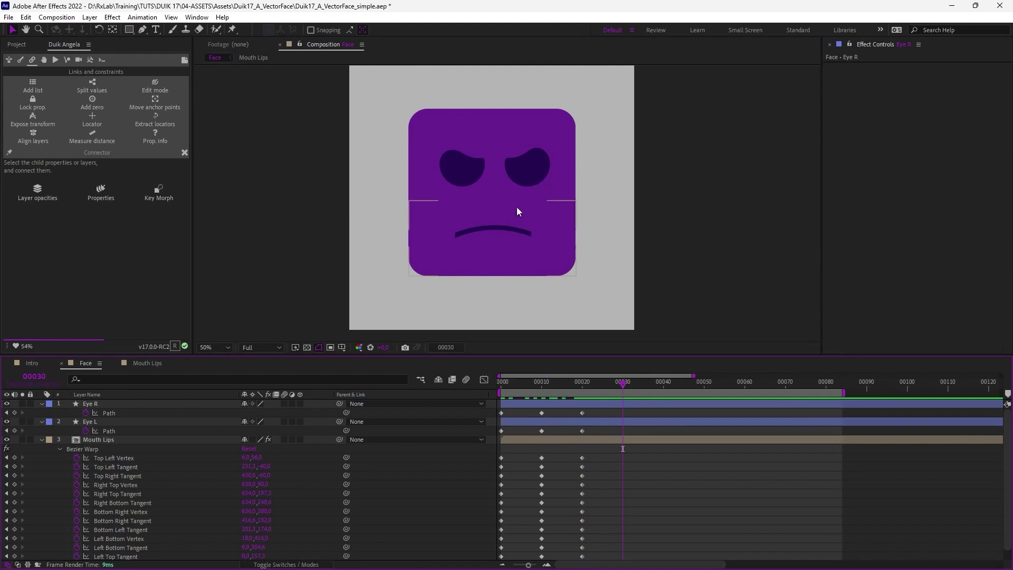
{"action": "left_click", "coordinate": [129, 442]}
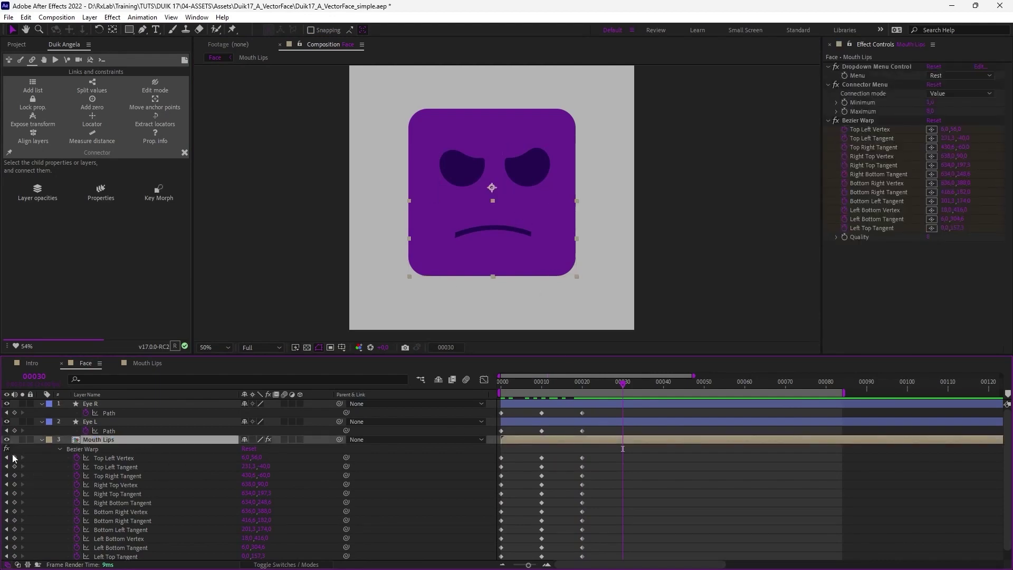
{"action": "left_click_drag", "start_coordinate": [15, 458], "coordinate": [15, 546]}
{"action": "scroll", "coordinate": [38, 498], "scroll_direction": "down", "scroll_amount": 1}
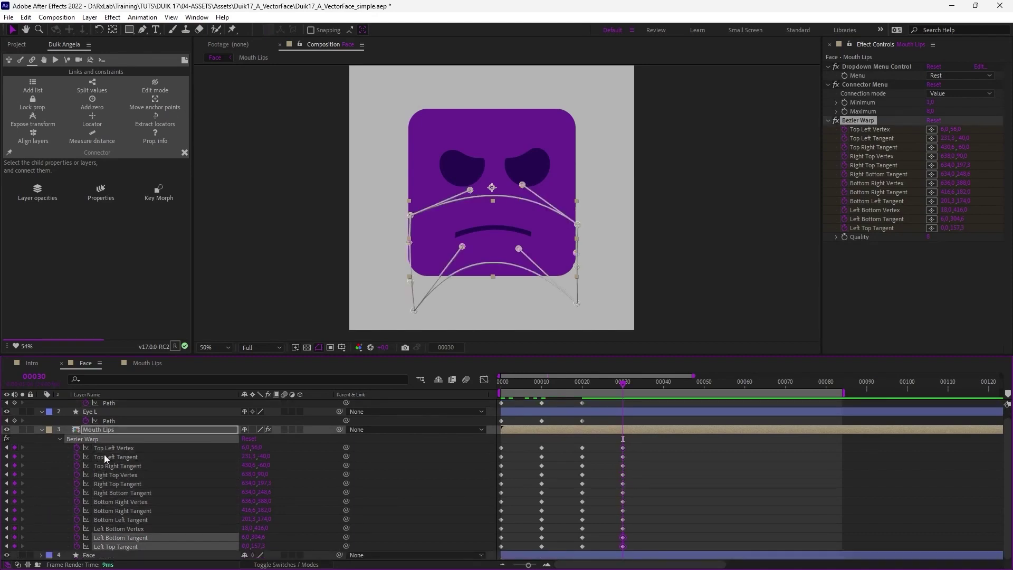
Keyframe Position and Rotation of Mouth Lips at frame 30 and copy those keyframes to frames 20, 10 and 0
{"action": "key", "text": "p"}
{"action": "left_click", "coordinate": [68, 449]}
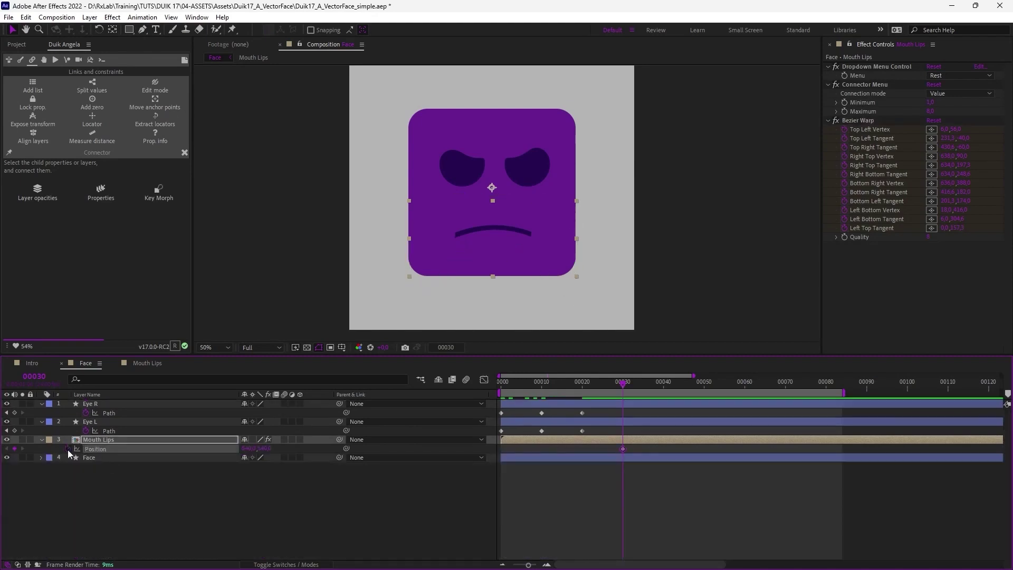
{"action": "key", "text": "shift+r"}
{"action": "left_click", "coordinate": [68, 458]}
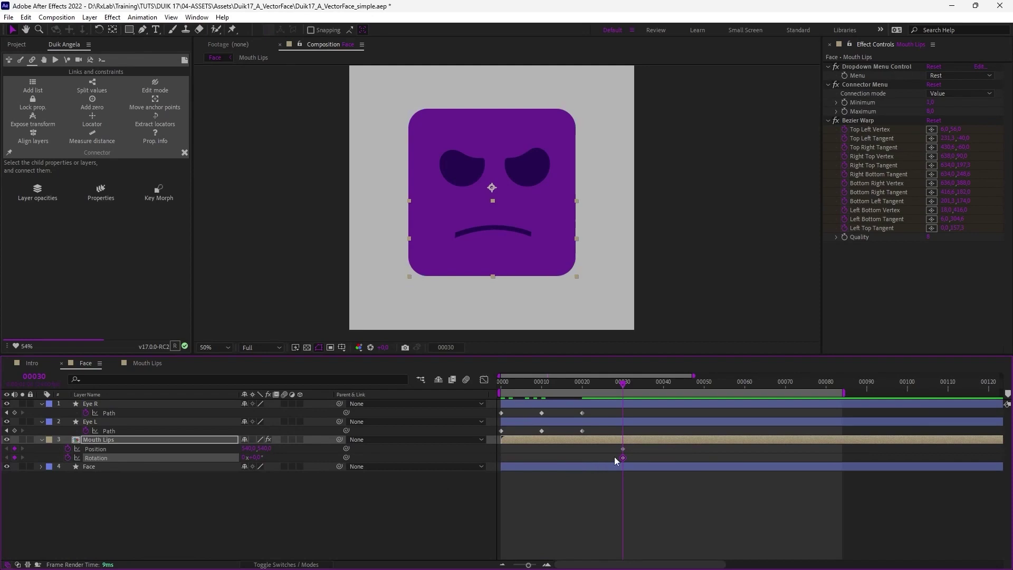
{"action": "left_click_drag", "start_coordinate": [630, 449], "coordinate": [619, 465]}
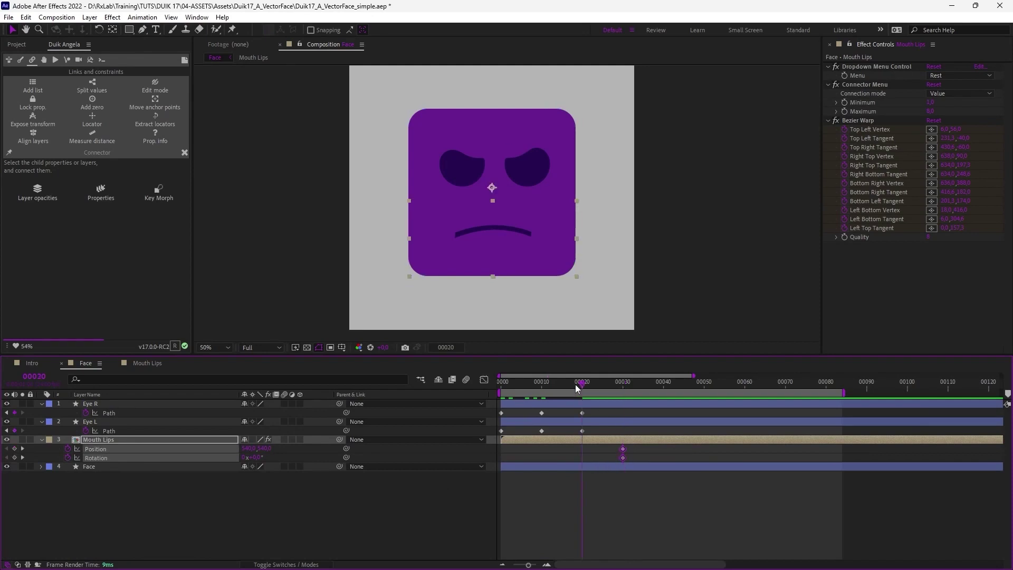
{"action": "left_click_drag", "start_coordinate": [546, 387], "coordinate": [490, 387]}
{"action": "key", "text": "ctrl+v"}
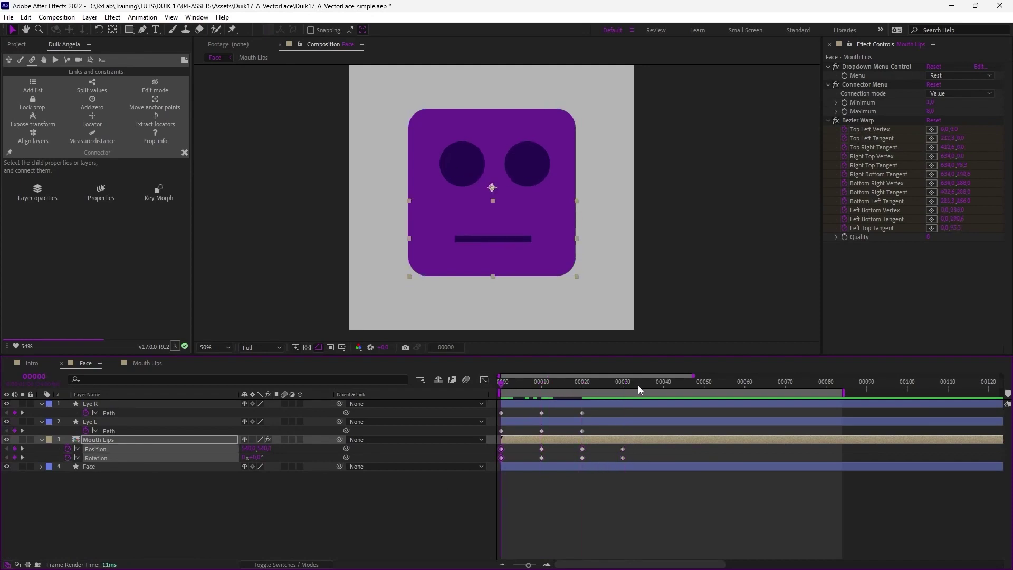
At frame 30, show Position and Rotation of Eye L and Eye R and enable keyframing for them
{"action": "left_click", "coordinate": [623, 388]}
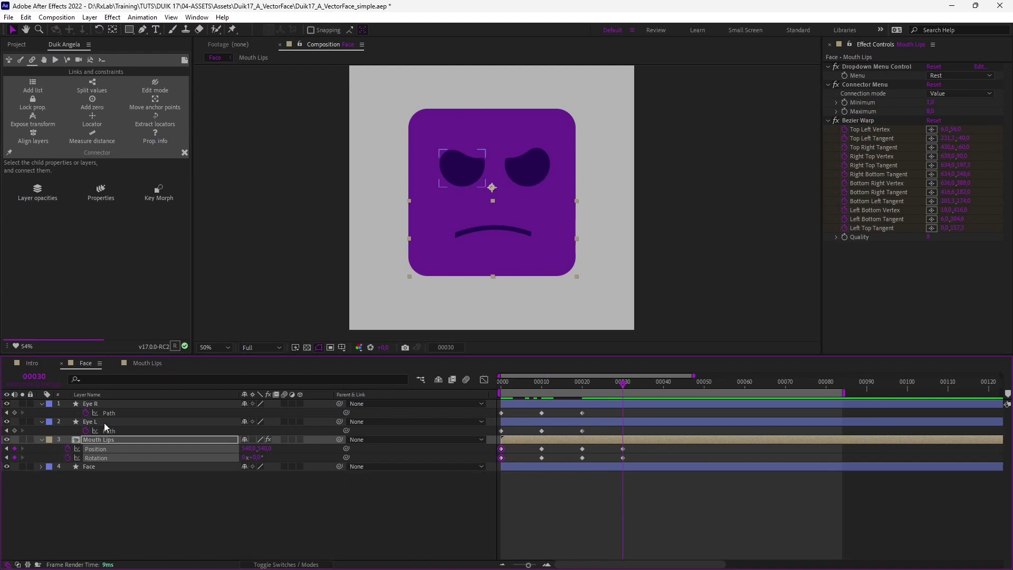
{"action": "left_click", "coordinate": [106, 423]}
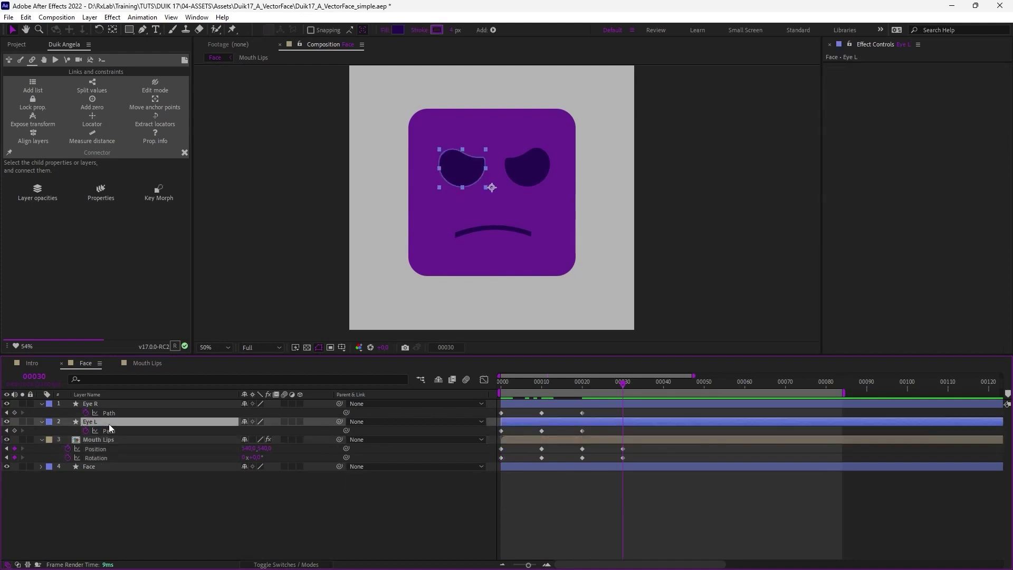
{"action": "key", "text": "p"}
{"action": "key", "text": "shift+r"}
{"action": "left_click", "coordinate": [109, 403]}
{"action": "key", "text": "p"}
{"action": "key", "text": "shift+r"}
{"action": "left_click_drag", "start_coordinate": [68, 413], "coordinate": [68, 449]}
Copy the Position and Rotation keyframes of Eye R and Eye L to frames 0, 10 and 20
{"action": "left_click_drag", "start_coordinate": [635, 409], "coordinate": [616, 425]}
{"action": "left_click_drag", "start_coordinate": [619, 389], "coordinate": [499, 389]}
{"action": "key", "text": "ctrl+v"}
{"action": "key", "text": "ctrl+v"}
{"action": "key", "text": "ctrl+v"}
{"action": "left_click_drag", "start_coordinate": [632, 436], "coordinate": [615, 451]}
{"action": "key", "text": "ctrl+v"}
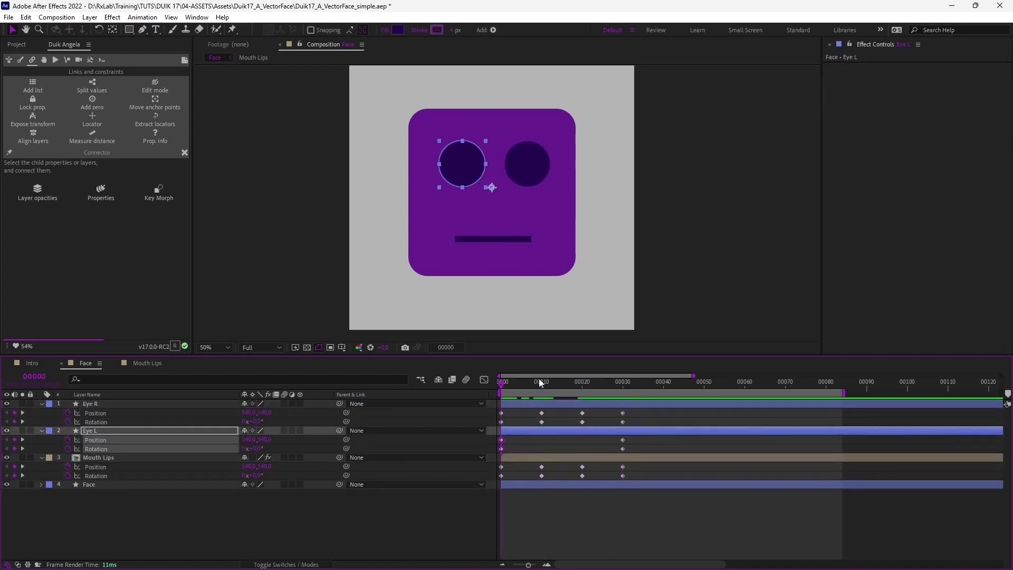
{"action": "left_click", "coordinate": [542, 384]}
{"action": "key", "text": "ctrl+v"}
{"action": "left_click", "coordinate": [582, 384]}
{"action": "key", "text": "ctrl+v"}
At frame 30, rotate Mouth Lips clockwise and shift it down and to the right
{"action": "left_click", "coordinate": [211, 457]}
{"action": "key", "text": "w"}
{"action": "left_click_drag", "start_coordinate": [557, 250], "coordinate": [542, 264]}
{"action": "left_click_drag", "start_coordinate": [518, 238], "coordinate": [545, 269]}
{"action": "key", "text": "w"}
Tilt both eyes counterclockwise at frame 30, moving Eye R up and to the right and Eye L down and to the right
{"action": "left_click", "coordinate": [609, 430]}
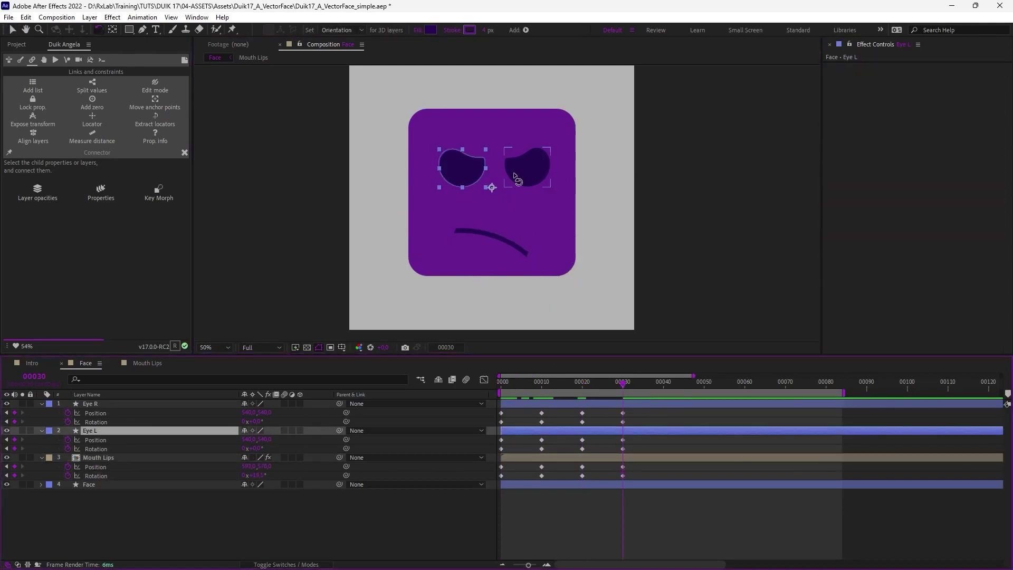
{"action": "left_click_drag", "start_coordinate": [541, 169], "coordinate": [526, 162]}
{"action": "key", "text": "v"}
{"action": "left_click_drag", "start_coordinate": [526, 162], "coordinate": [541, 163]}
{"action": "left_click_drag", "start_coordinate": [461, 168], "coordinate": [470, 183]}
{"action": "key", "text": "v"}
Copy the frame 0 Position and Rotation keyframes of Eye R, Eye L and Mouth Lips to frame 40
{"action": "left_click", "coordinate": [664, 389]}
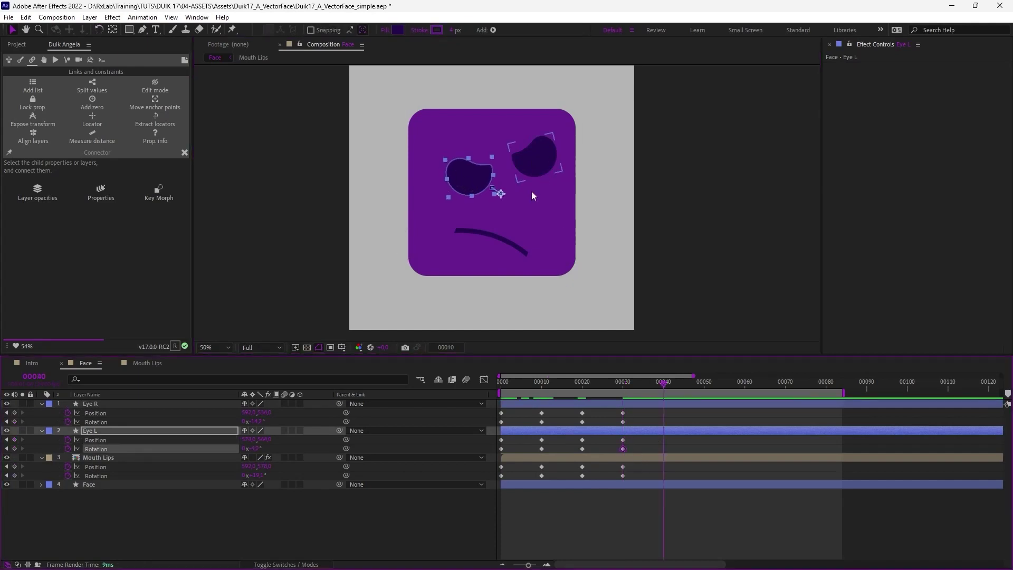
{"action": "left_click", "coordinate": [508, 421]}
{"action": "key", "text": "ctrl+c"}
{"action": "left_click_drag", "start_coordinate": [508, 409], "coordinate": [493, 479]}
{"action": "key", "text": "ctrl+v"}
{"action": "key", "text": "ctrl+c"}
{"action": "key", "text": "ctrl+v"}
{"action": "key", "text": "ctrl+c"}
{"action": "key", "text": "ctrl+v"}
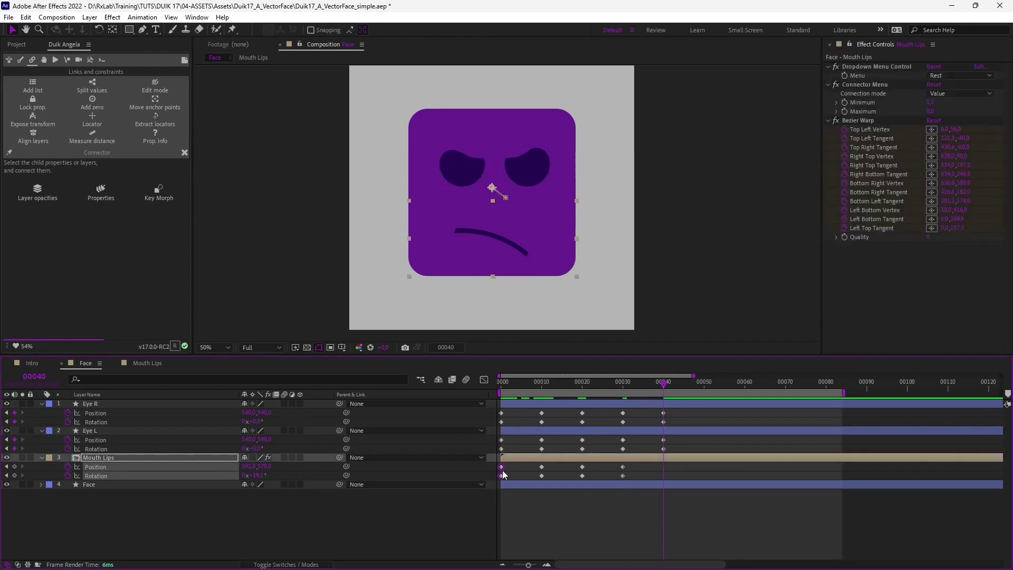
At frame 40, rotate Mouth Lips counterclockwise and shift it to the left
{"action": "key", "text": "w"}
{"action": "left_click_drag", "start_coordinate": [523, 256], "coordinate": [512, 237]}
{"action": "key", "text": "v"}
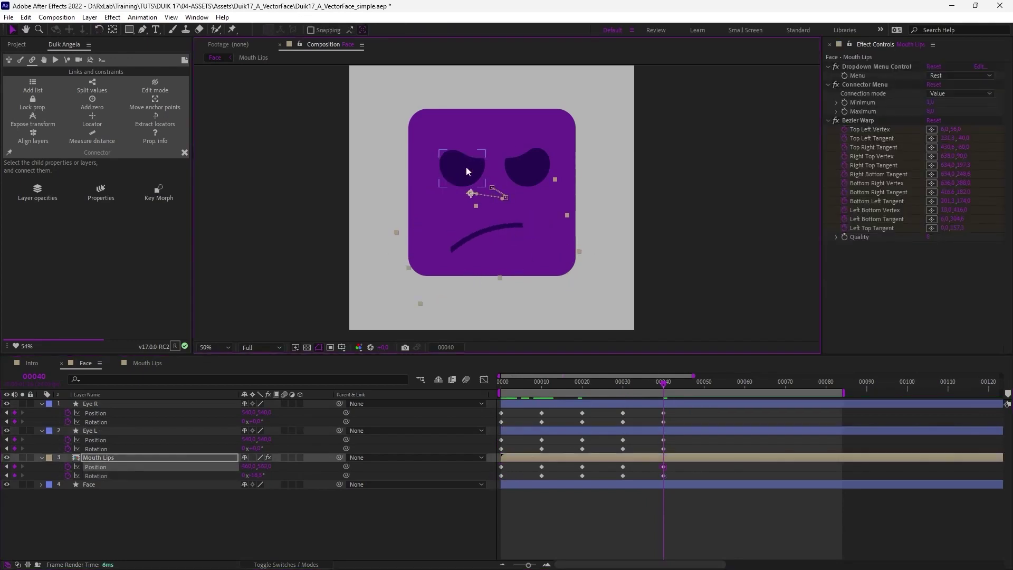
Rotate both eyes clockwise at frame 40, moving Eye L up and to the left and Eye R down and to the left
{"action": "left_click", "coordinate": [460, 168]}
{"action": "left_click_drag", "start_coordinate": [464, 180], "coordinate": [457, 161]}
{"action": "key", "text": "w"}
{"action": "left_click_drag", "start_coordinate": [457, 161], "coordinate": [460, 153]}
{"action": "left_click_drag", "start_coordinate": [530, 172], "coordinate": [517, 181]}
{"action": "key", "text": "w"}
{"action": "left_click_drag", "start_coordinate": [528, 189], "coordinate": [533, 203]}
{"action": "left_click_drag", "start_coordinate": [461, 151], "coordinate": [453, 162]}
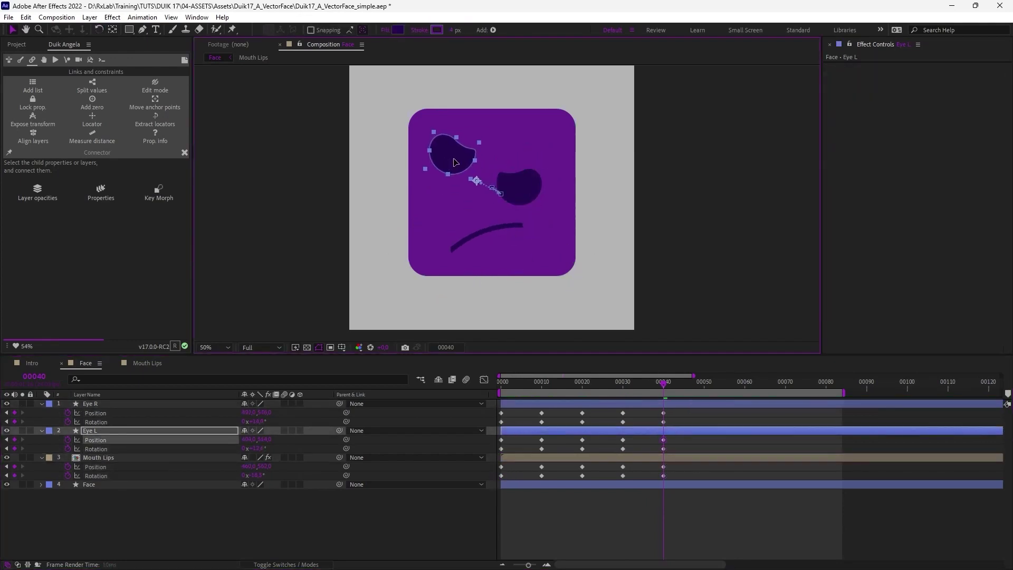
{"action": "left_click_drag", "start_coordinate": [520, 187], "coordinate": [518, 178]}
Return to frame 30 and show all keyframed properties of Eye R, Eye L and Mouth Lips
{"action": "mouse_move", "coordinate": [628, 388]}
{"action": "left_mouse_down"}
{"action": "mouse_move", "coordinate": [584, 391]}
{"action": "mouse_move", "coordinate": [622, 392]}
{"action": "left_mouse_up"}
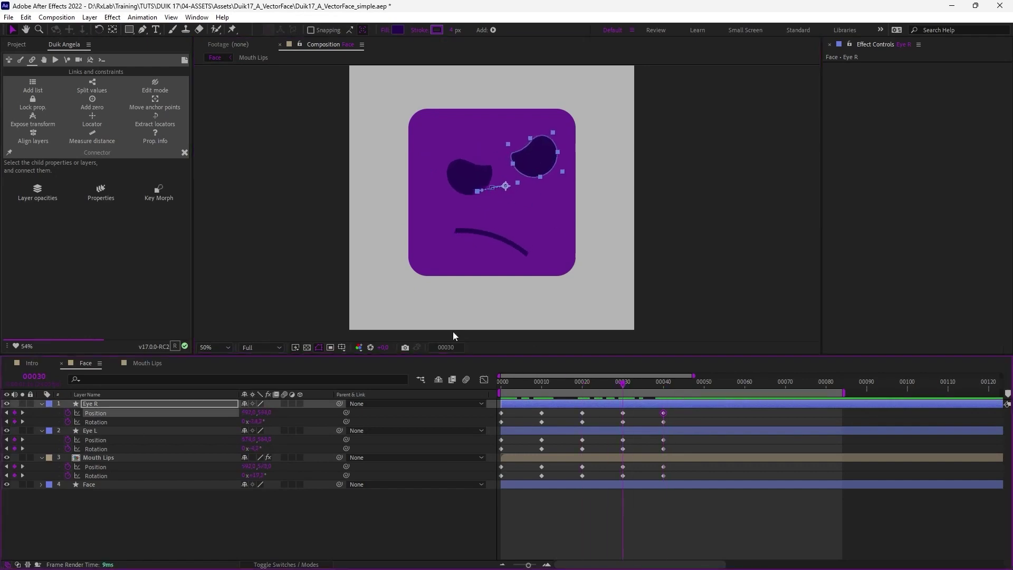
{"action": "left_click", "coordinate": [208, 522]}
{"action": "left_click", "coordinate": [104, 405]}
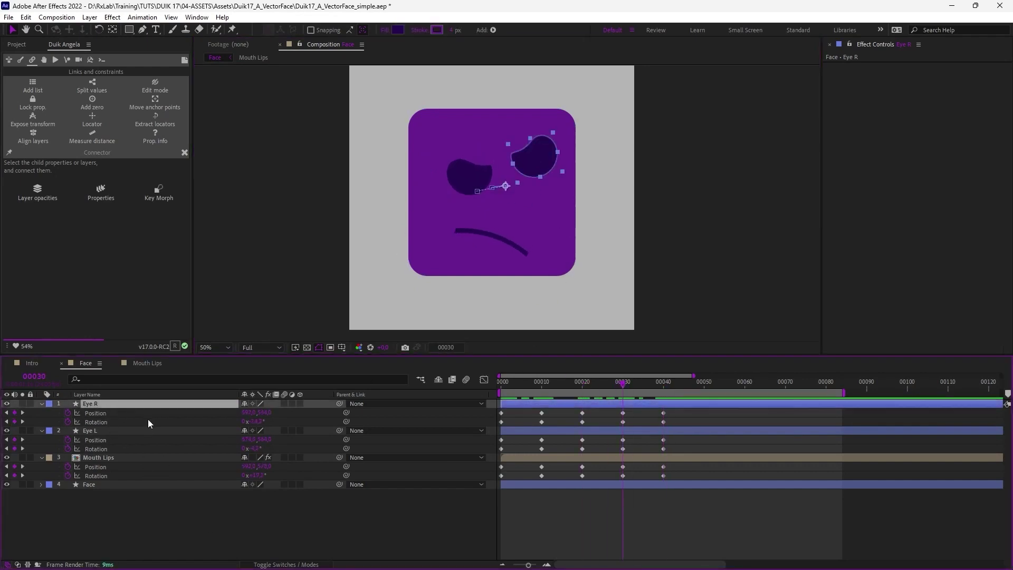
{"action": "key", "text": "u"}
{"action": "left_click", "coordinate": [94, 441]}
{"action": "key", "text": "u"}
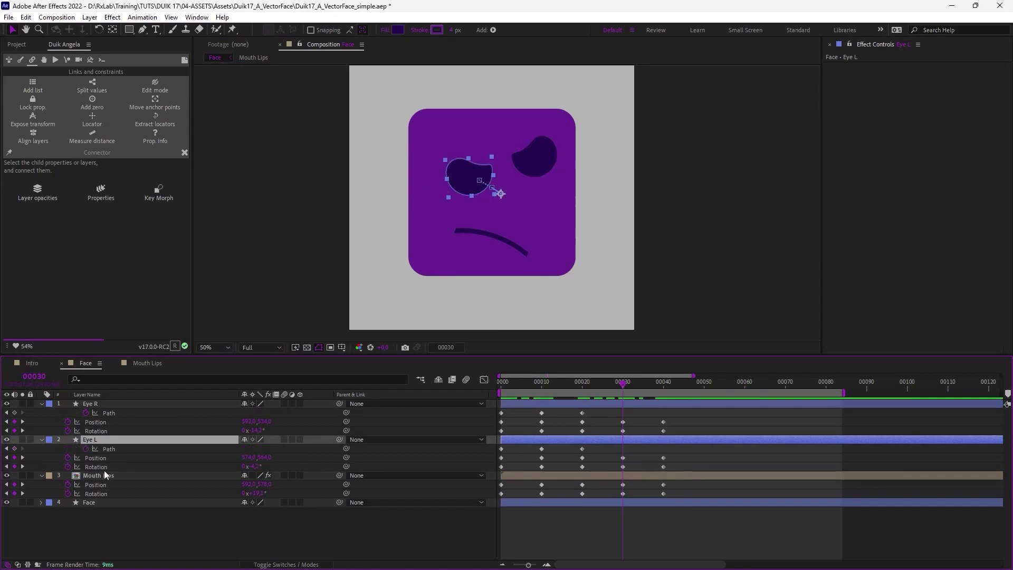
{"action": "left_click", "coordinate": [106, 477]}
{"action": "key", "text": "u"}
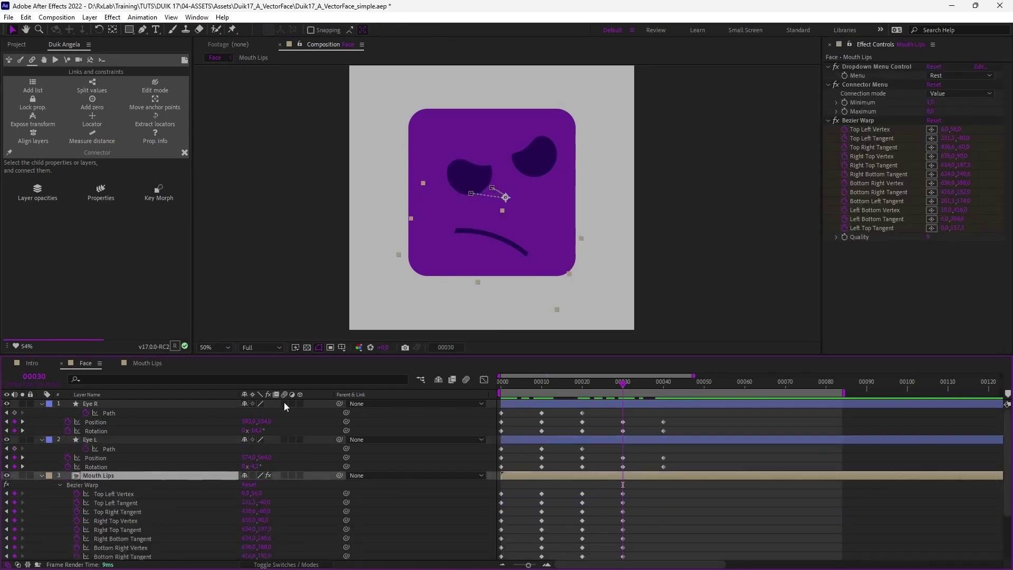
Copy Eye R's frame 0 path keyframe to frame 30
{"action": "left_click", "coordinate": [501, 413]}
{"action": "key", "text": "ctrl+c"}
{"action": "key", "text": "ctrl+v"}
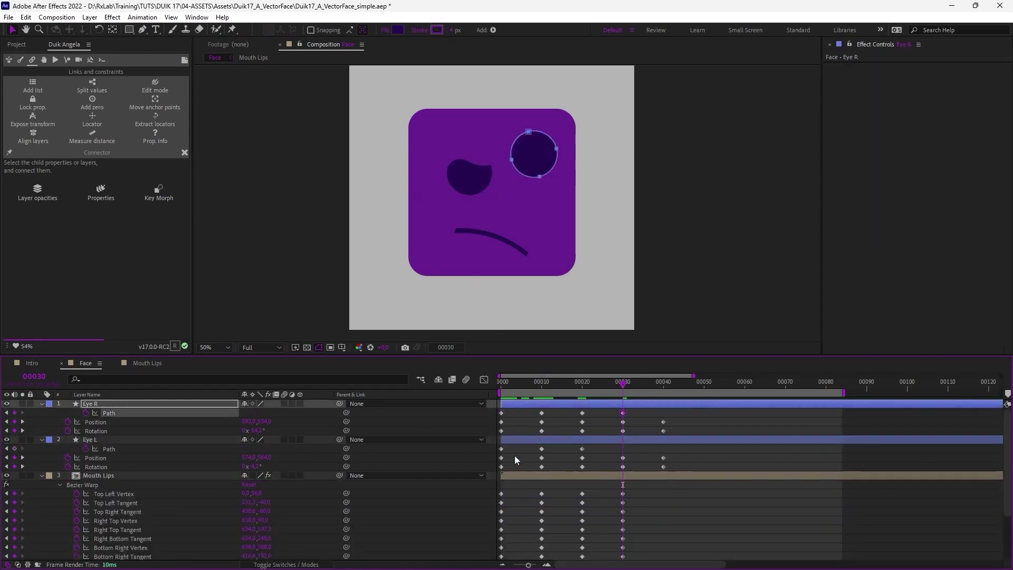
Paste Eye R's frame 0 path keyframe at frame 40
{"action": "key", "text": "k"}
{"action": "key", "text": "ctrl+v"}
{"action": "key", "text": "j"}
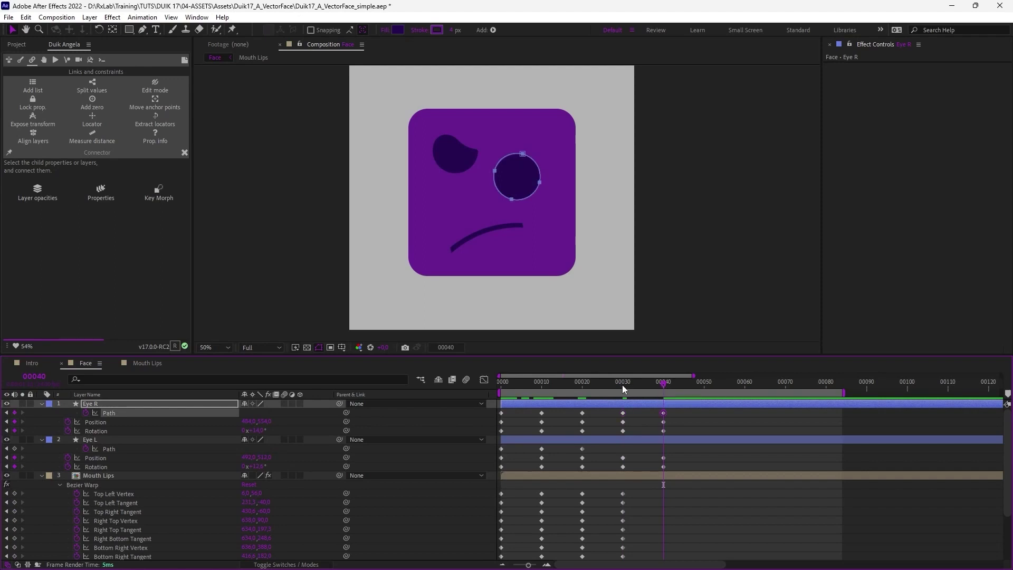
Copy Eye L's frame 0 path keyframe to frames 30 and 40
{"action": "left_click", "coordinate": [501, 448]}
{"action": "key", "text": "ctrl+c"}
{"action": "key", "text": "ctrl+v"}
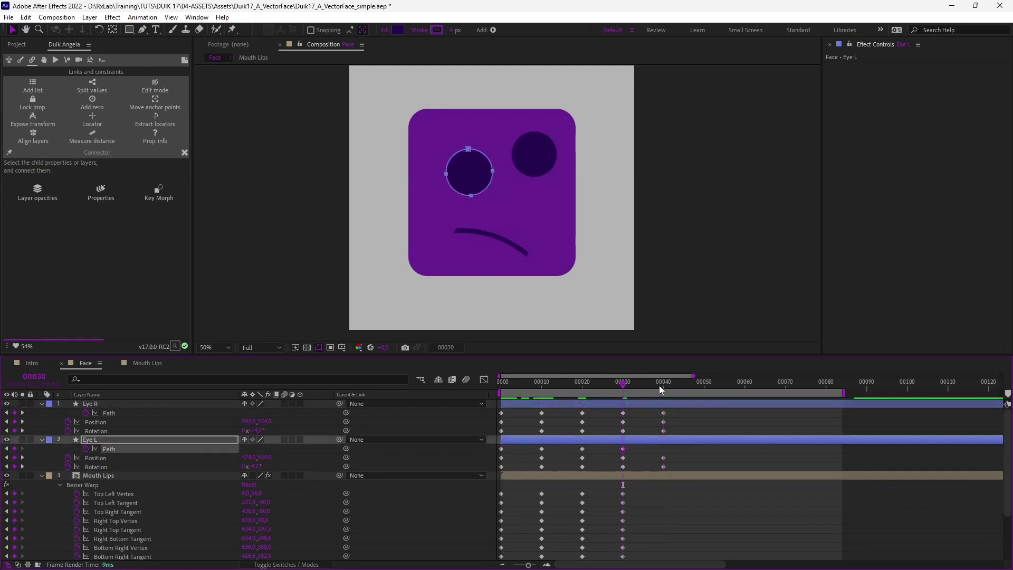
{"action": "left_click", "coordinate": [663, 389]}
{"action": "key", "text": "ctrl+v"}
{"action": "left_click", "coordinate": [623, 388]}
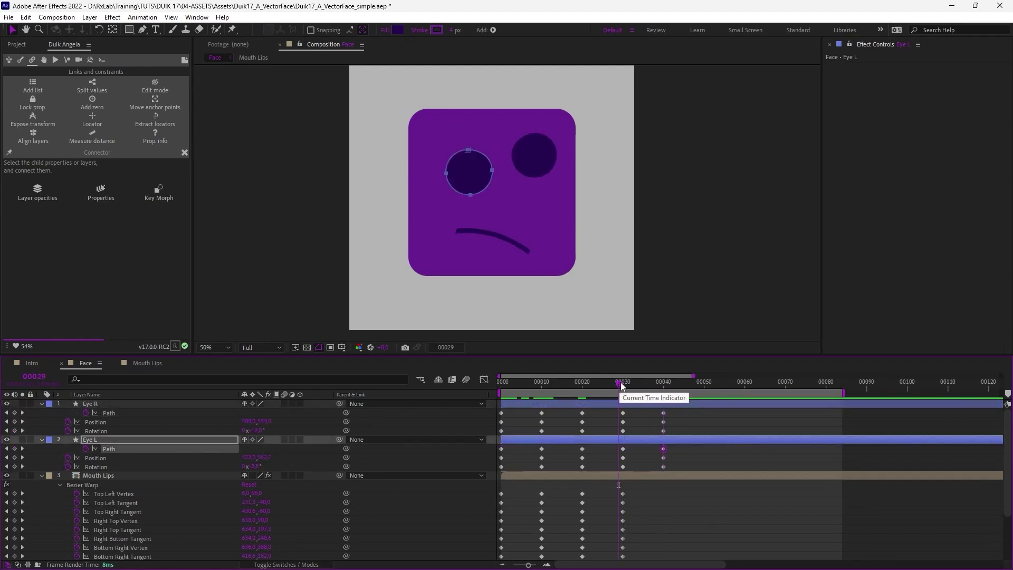
Copy the frame 0 Bezier Warp and Position keyframes of Mouth Lips to frames 30 and 40
{"action": "scroll", "coordinate": [645, 519], "scroll_direction": "down", "scroll_amount": 3}
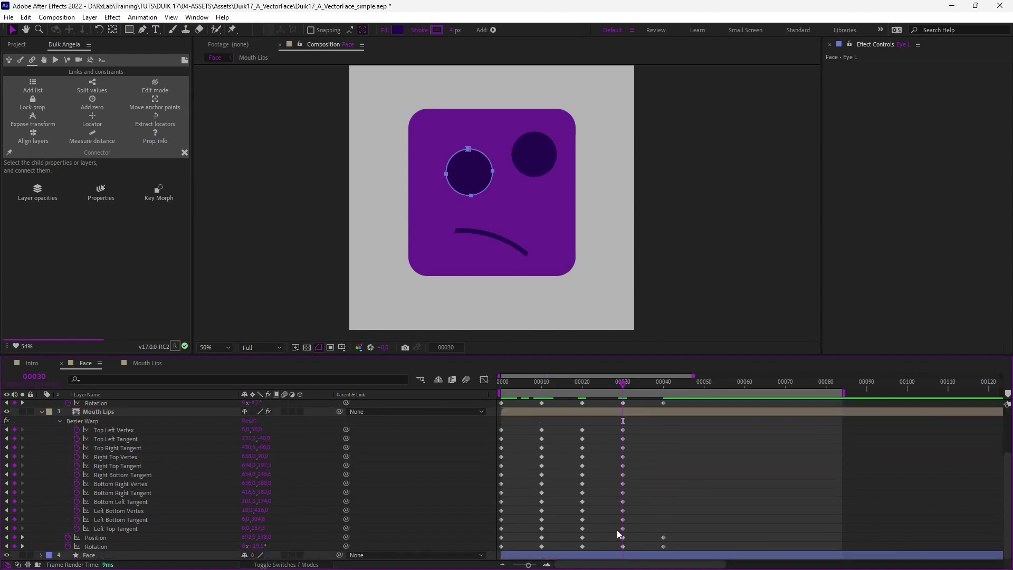
{"action": "left_click_drag", "start_coordinate": [510, 426], "coordinate": [486, 549]}
{"action": "key", "text": "ctrl+c"}
{"action": "key", "text": "ctrl+v"}
{"action": "left_click", "coordinate": [661, 384]}
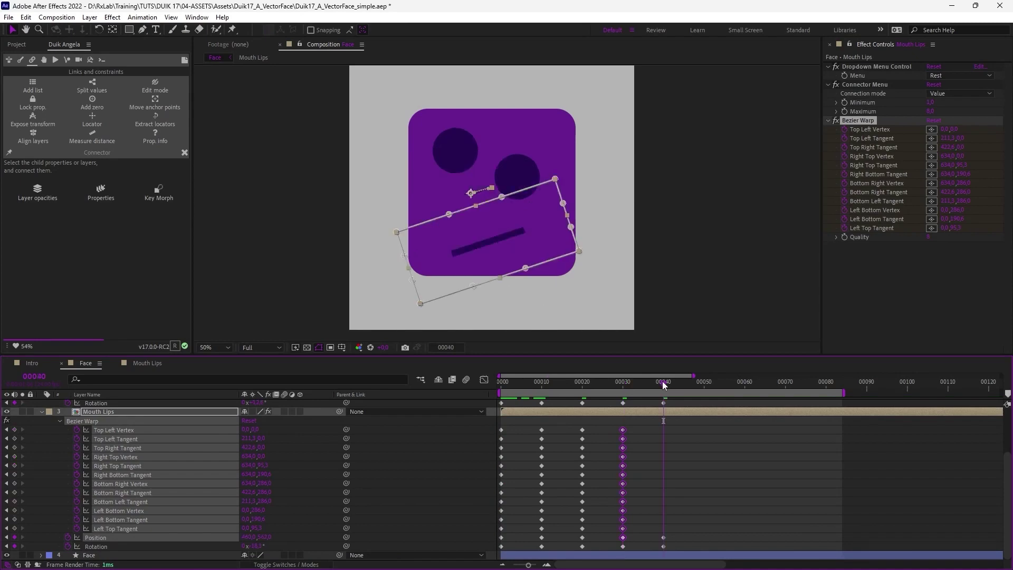
{"action": "key", "text": "ctrl+v"}
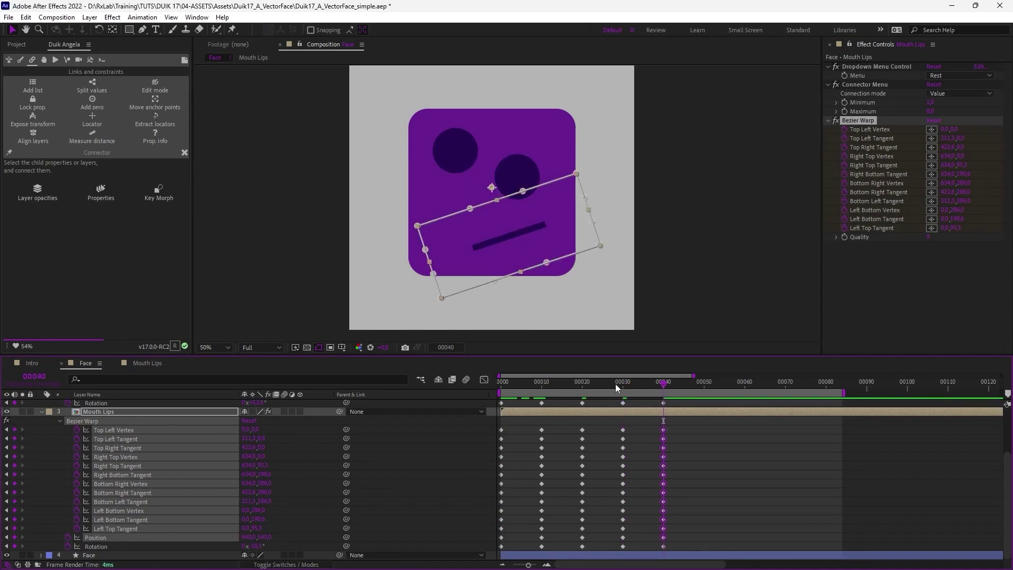
{"action": "left_click_drag", "start_coordinate": [616, 384], "coordinate": [666, 392]}
{"action": "left_click", "coordinate": [716, 482]}
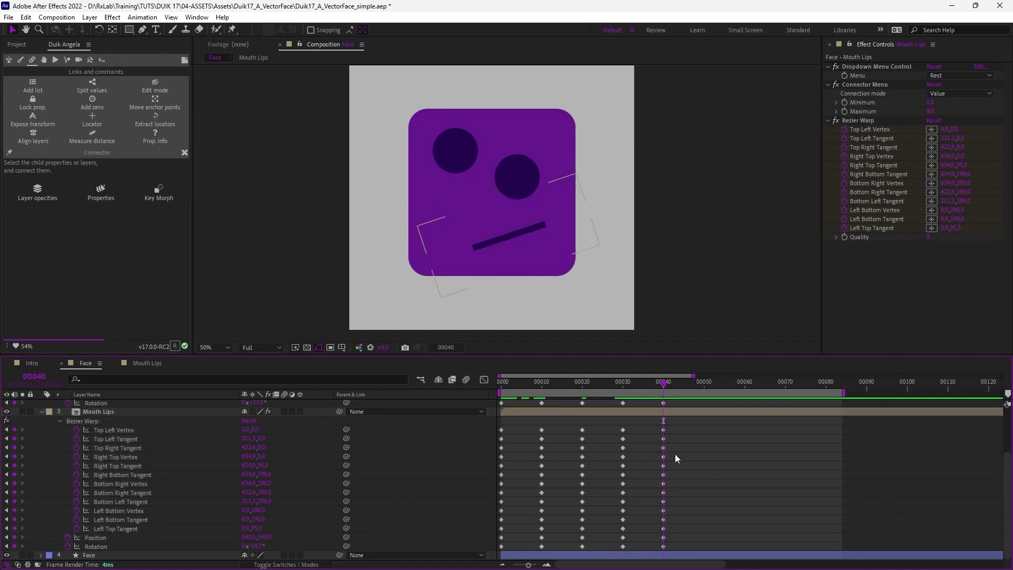
Copy all frame 0 keyframes of Eye R, Eye L and Mouth Lips to frame 50
{"action": "scroll", "coordinate": [664, 419], "scroll_direction": "up", "scroll_amount": 3}
{"action": "mouse_move", "coordinate": [665, 388]}
{"action": "left_mouse_down"}
{"action": "mouse_move", "coordinate": [483, 405]}
{"action": "mouse_move", "coordinate": [532, 391]}
{"action": "mouse_move", "coordinate": [671, 390]}
{"action": "left_mouse_up"}
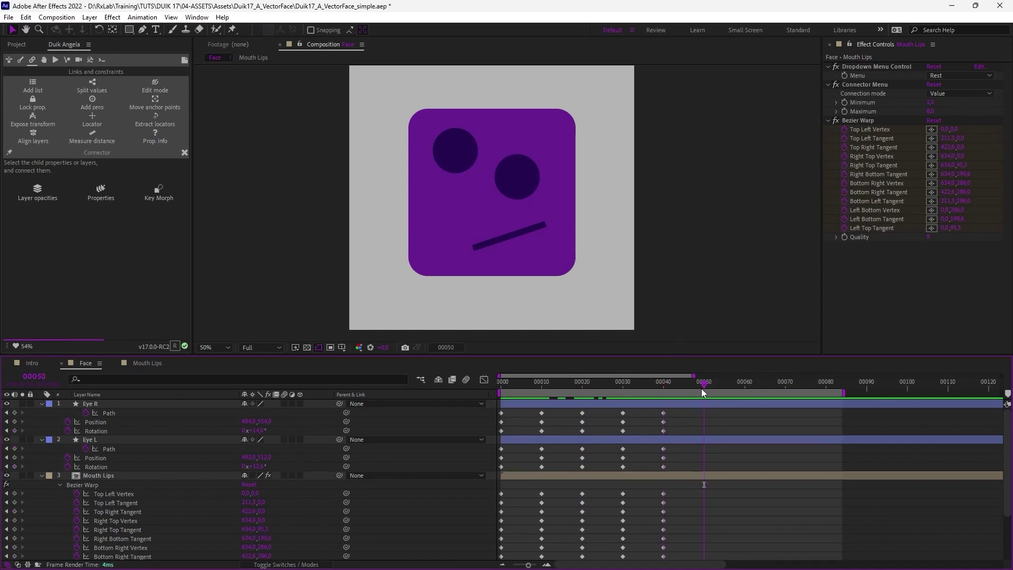
{"action": "left_click_drag", "start_coordinate": [508, 412], "coordinate": [489, 553]}
{"action": "key", "text": "ctrl+c"}
{"action": "key", "text": "ctrl+v"}
{"action": "key", "text": "ctrl+c"}
{"action": "key", "text": "ctrl+v"}
{"action": "key", "text": "ctrl+c"}
{"action": "key", "text": "ctrl+v"}
{"action": "left_click", "coordinate": [716, 430]}
At frame 50, pull the lower Bezier Warp vertices and tangents of Mouth Lips downward to open the mouth
{"action": "left_click", "coordinate": [695, 413]}
{"action": "left_click_drag", "start_coordinate": [409, 276], "coordinate": [409, 300]}
{"action": "left_click_drag", "start_coordinate": [465, 276], "coordinate": [463, 294]}
{"action": "left_click_drag", "start_coordinate": [521, 276], "coordinate": [518, 302]}
{"action": "left_click_drag", "start_coordinate": [576, 276], "coordinate": [577, 318]}
{"action": "left_click_drag", "start_coordinate": [543, 317], "coordinate": [545, 255]}
{"action": "left_click_drag", "start_coordinate": [519, 241], "coordinate": [515, 262]}
{"action": "left_click_drag", "start_coordinate": [465, 234], "coordinate": [464, 259]}
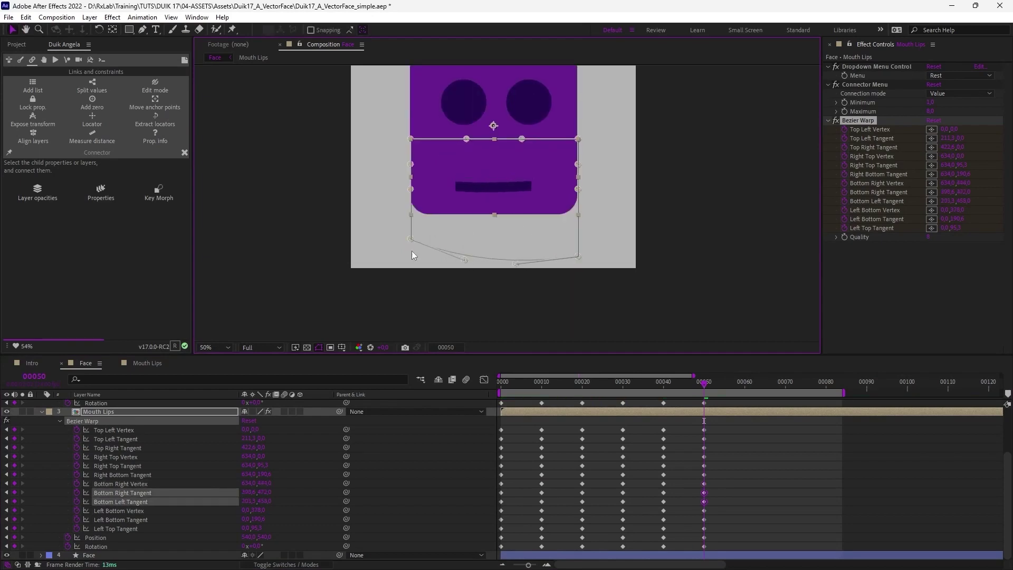
{"action": "left_click_drag", "start_coordinate": [411, 238], "coordinate": [410, 255]}
Raise the upper Bezier Warp vertices and tangents of Mouth Lips, including the Left Top Tangent, at frame 50
{"action": "left_click_drag", "start_coordinate": [410, 138], "coordinate": [409, 98]}
{"action": "left_click_drag", "start_coordinate": [467, 138], "coordinate": [466, 93]}
{"action": "left_click_drag", "start_coordinate": [521, 139], "coordinate": [523, 89]}
{"action": "left_click_drag", "start_coordinate": [578, 138], "coordinate": [576, 91]}
{"action": "left_click_drag", "start_coordinate": [411, 164], "coordinate": [410, 129]}
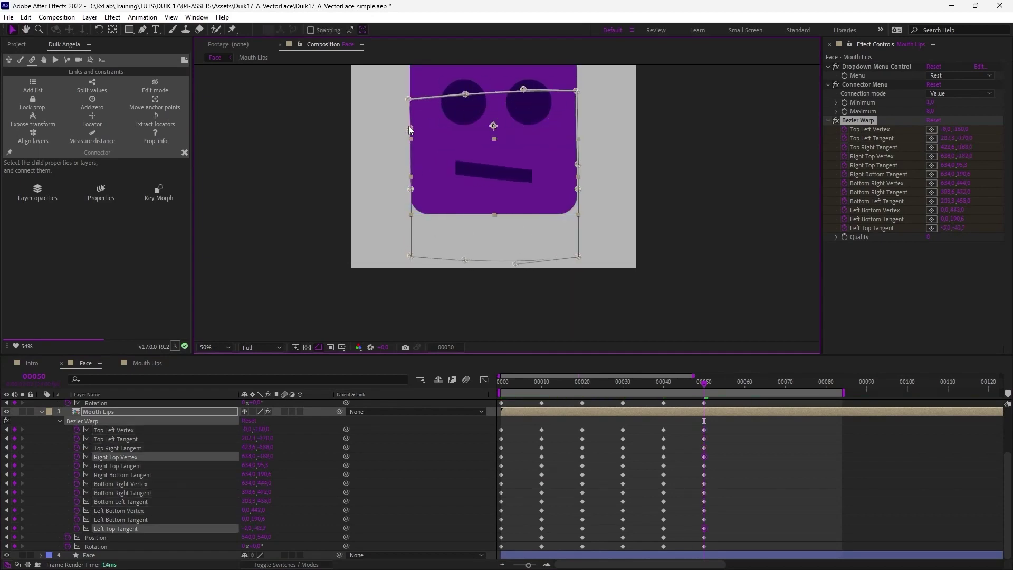
{"action": "left_click", "coordinate": [211, 537]}
{"action": "left_click", "coordinate": [211, 528]}
Spread the remaining side tangents of the mouth warp vertically and even out its lower edge into an open rectangular mouth
{"action": "left_click_drag", "start_coordinate": [411, 189], "coordinate": [411, 239]}
{"action": "left_click_drag", "start_coordinate": [578, 164], "coordinate": [576, 121]}
{"action": "left_click_drag", "start_coordinate": [578, 189], "coordinate": [577, 246]}
{"action": "left_click_drag", "start_coordinate": [516, 263], "coordinate": [467, 255]}
{"action": "left_click_drag", "start_coordinate": [502, 385], "coordinate": [703, 386]}
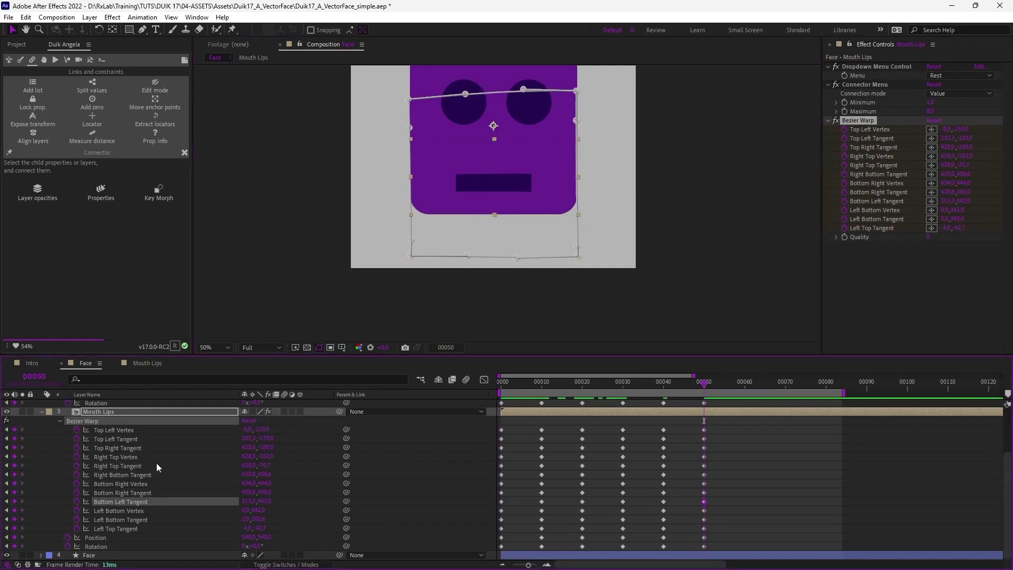
{"action": "left_click", "coordinate": [458, 280]}
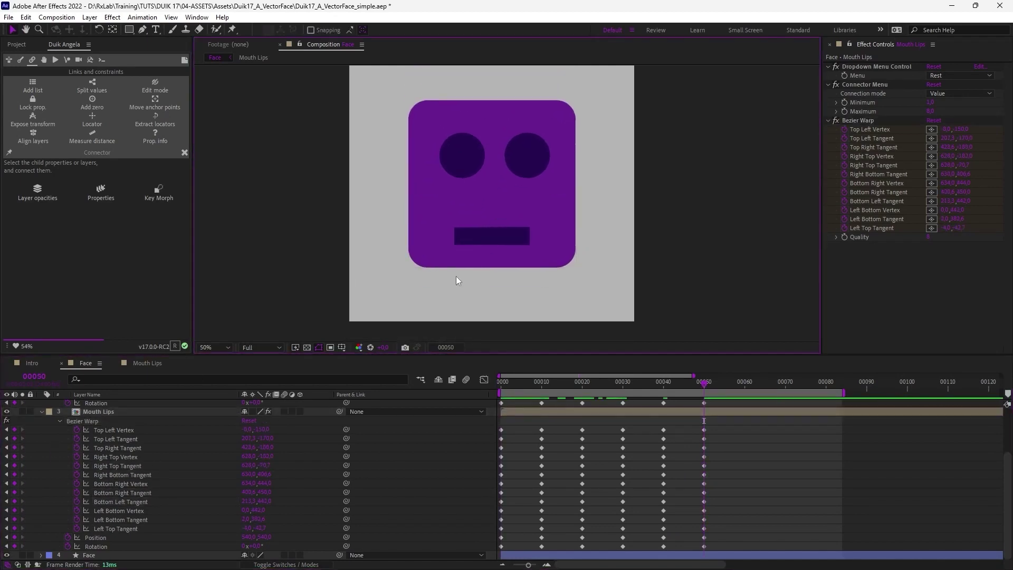
Expand the Face layer's Rectangle 1 path and add a path keyframe at frame 50
{"action": "left_click", "coordinate": [88, 554]}
{"action": "left_click", "coordinate": [41, 555]}
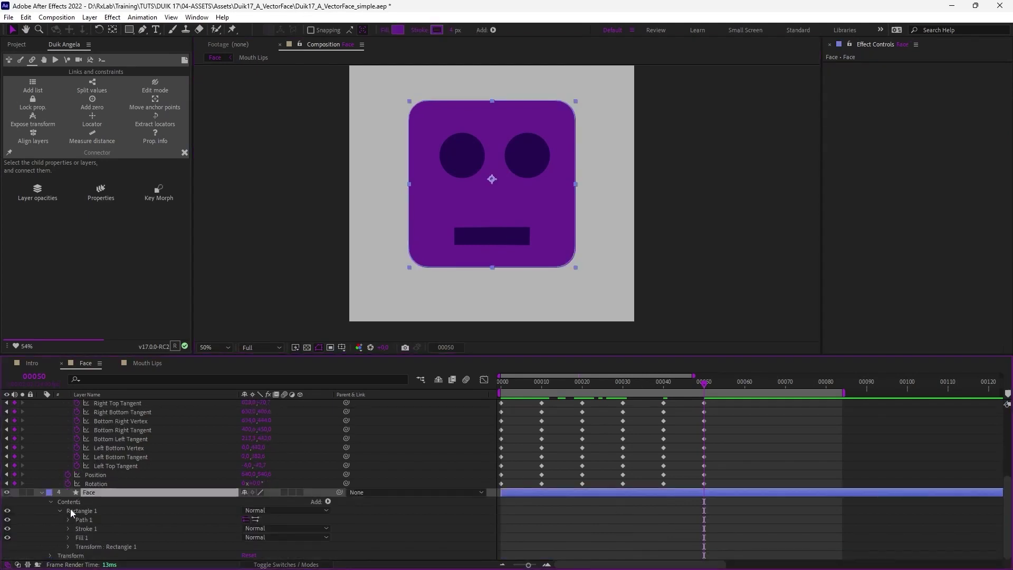
{"action": "left_click", "coordinate": [68, 521]}
{"action": "left_click", "coordinate": [90, 528]}
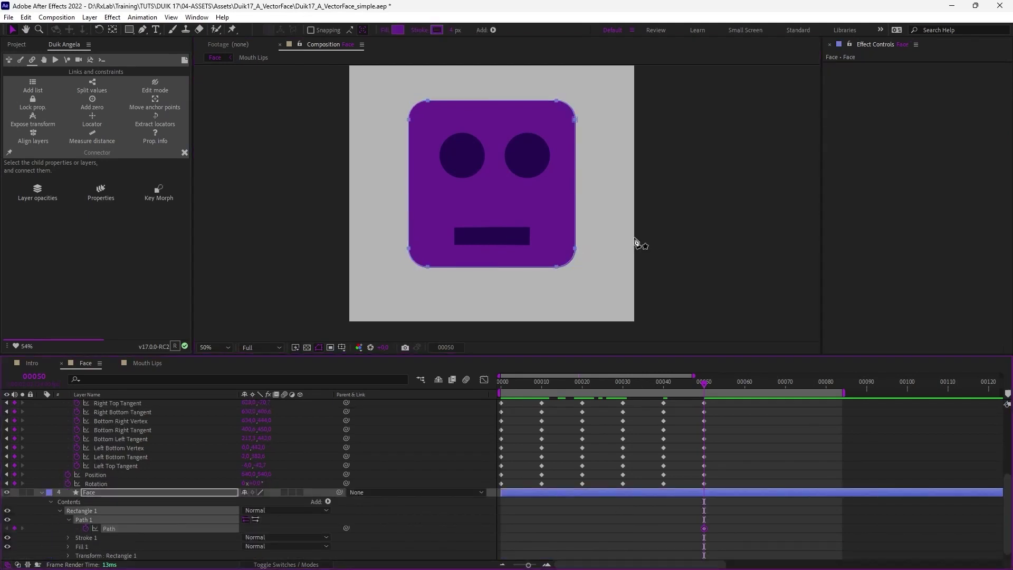
{"action": "left_click_drag", "start_coordinate": [663, 242], "coordinate": [396, 285]}
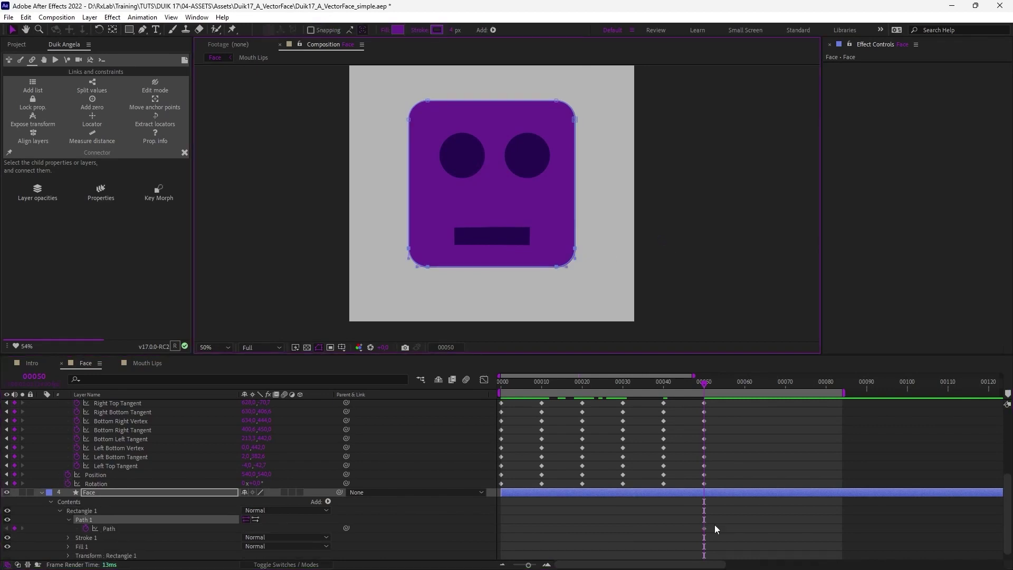
Copy the Face layer's frame 50 path keyframe to frames 40, 30, 20, 10 and 0
{"action": "left_click_drag", "start_coordinate": [717, 529], "coordinate": [694, 508]}
{"action": "left_click", "coordinate": [664, 385]}
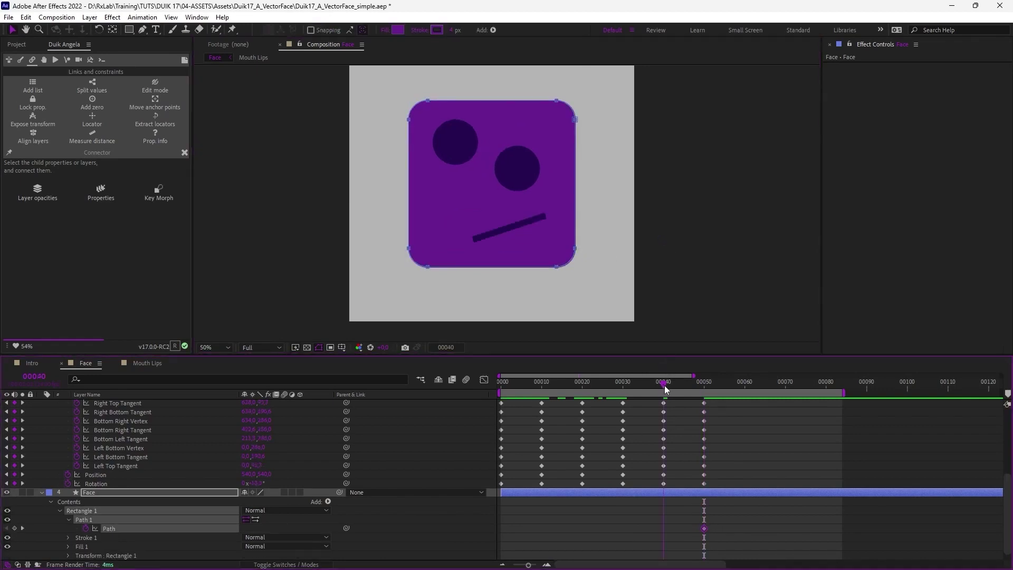
{"action": "key", "text": "ctrl+v"}
{"action": "left_click", "coordinate": [622, 384]}
{"action": "key", "text": "ctrl+v"}
{"action": "left_click", "coordinate": [583, 386]}
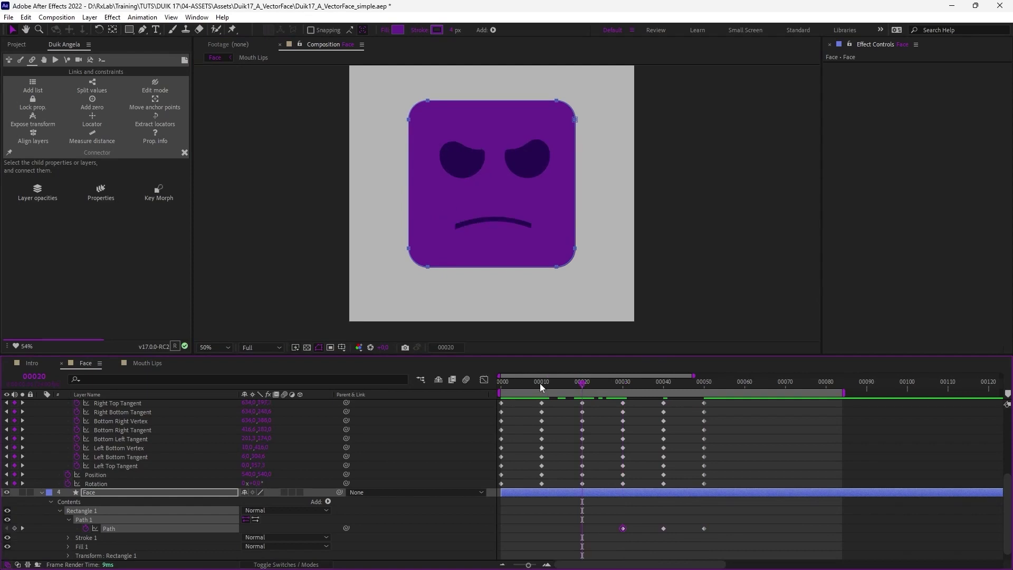
{"action": "key", "text": "ctrl+v"}
{"action": "left_click", "coordinate": [542, 386]}
{"action": "key", "text": "ctrl+v"}
{"action": "left_click", "coordinate": [500, 389]}
{"action": "key", "text": "ctrl+v"}
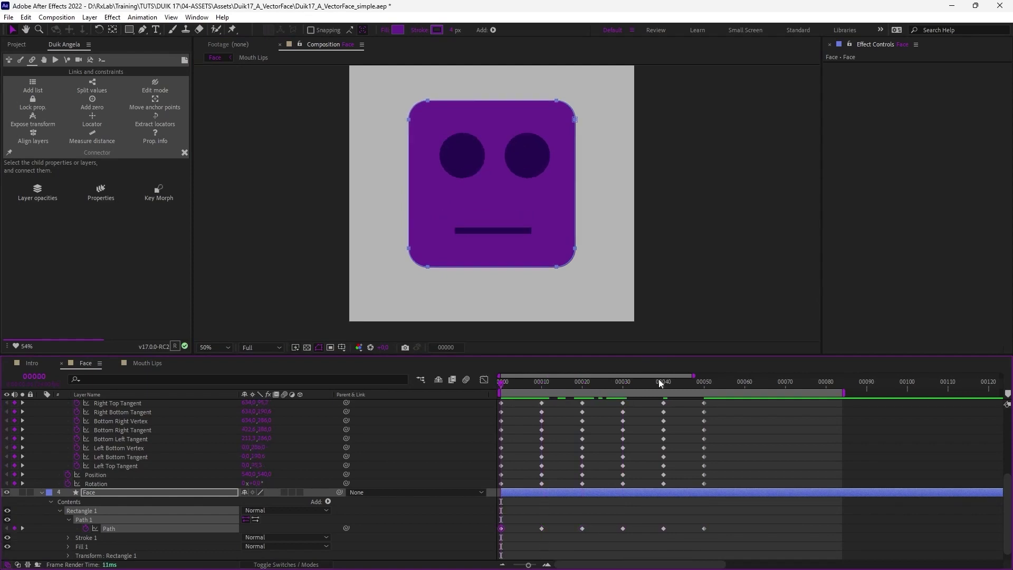
At frame 50, move the lower points of the Face path down to lengthen the chin
{"action": "left_click", "coordinate": [704, 385]}
{"action": "left_click", "coordinate": [563, 247]}
{"action": "left_click", "coordinate": [574, 248]}
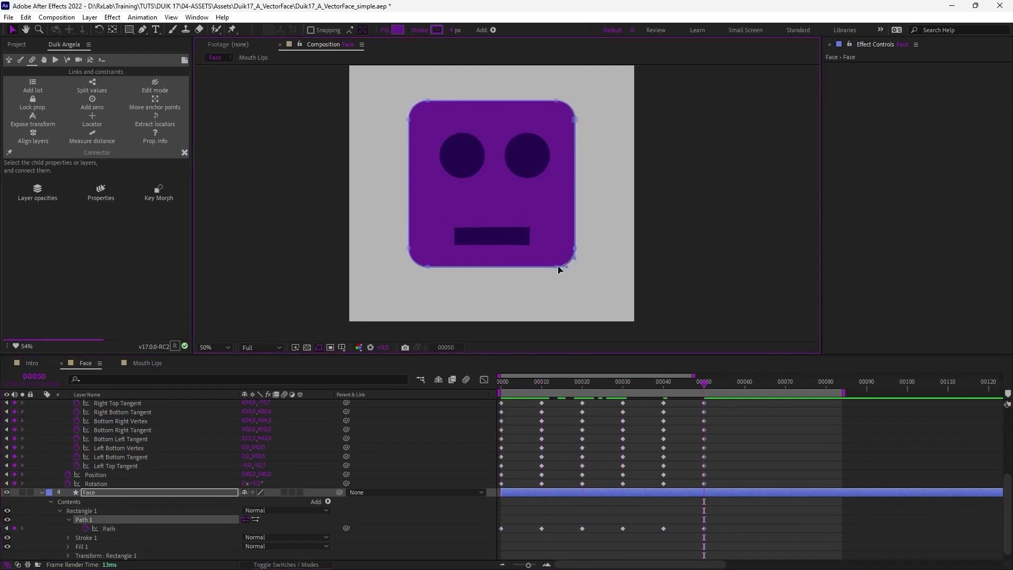
{"action": "left_click_drag", "start_coordinate": [412, 252], "coordinate": [412, 267]}
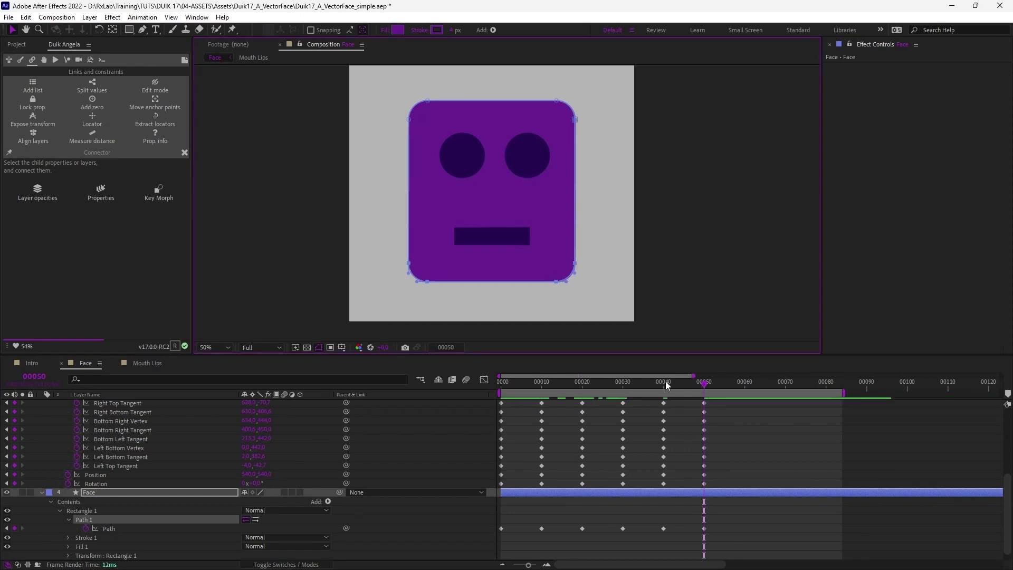
{"action": "left_click", "coordinate": [703, 384]}
Return to frame 0 and show the keyframed properties of all four layers
{"action": "key", "text": "Home"}
{"action": "left_click", "coordinate": [35, 514]}
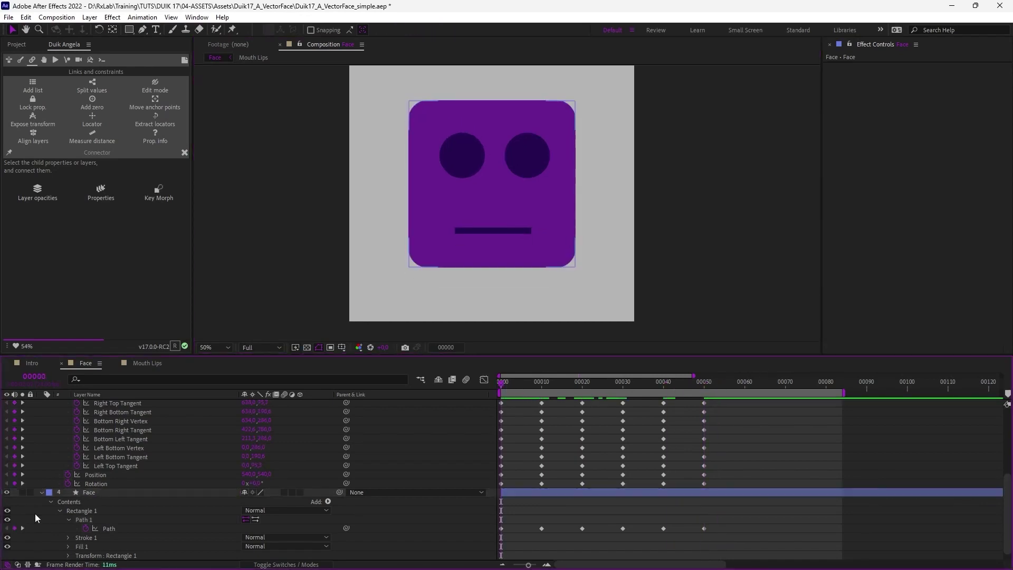
{"action": "key", "text": "u"}
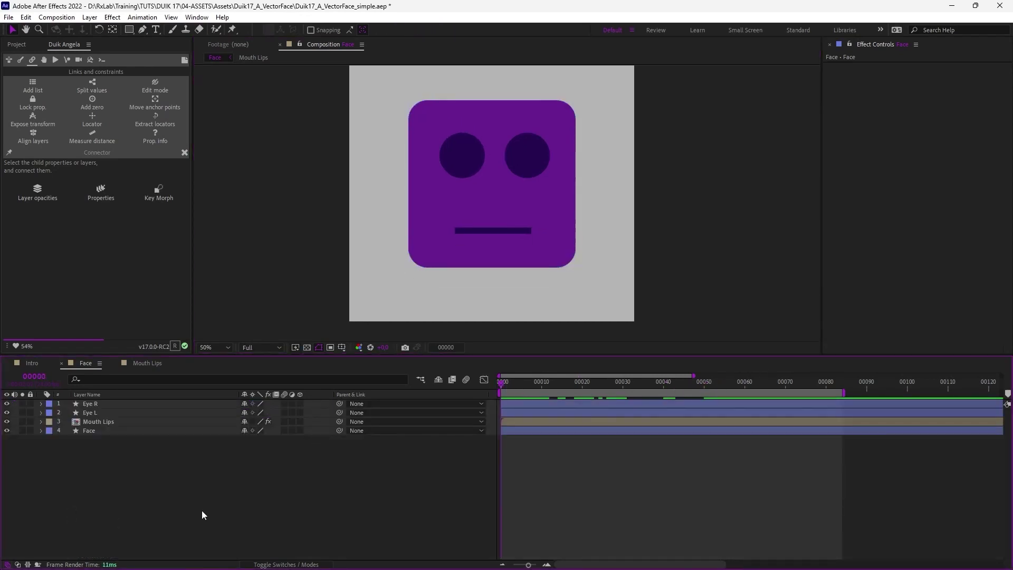
{"action": "key", "text": "u"}
Select all keyframes of Eye R, Eye L, Mouth Lips and Face and apply Duik's Key Morph to them
{"action": "scroll", "coordinate": [760, 462], "scroll_direction": "down", "scroll_amount": 2}
{"action": "left_click_drag", "start_coordinate": [518, 382], "coordinate": [463, 402]}
{"action": "scroll", "coordinate": [719, 433], "scroll_direction": "up", "scroll_amount": 2}
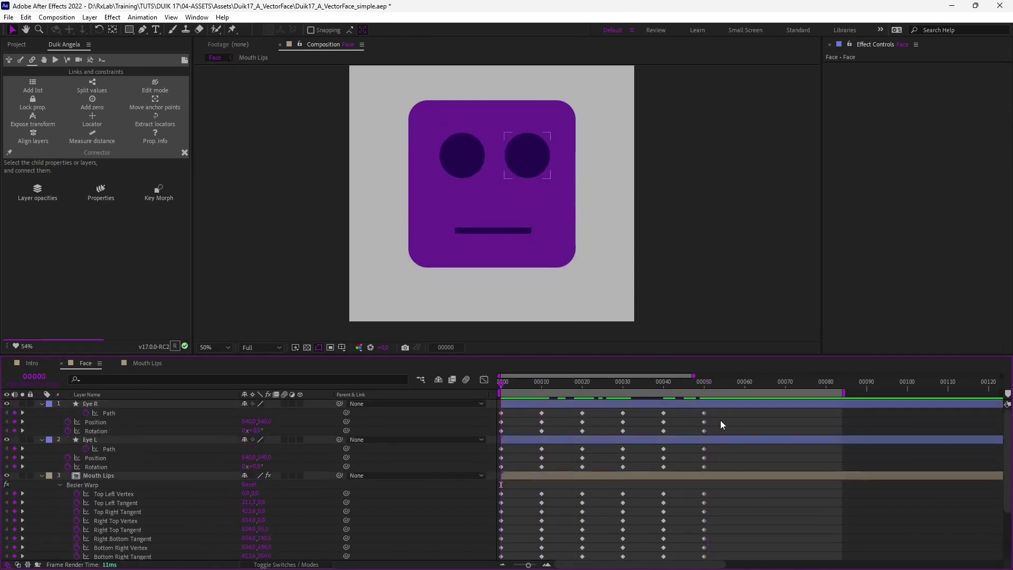
{"action": "left_click_drag", "start_coordinate": [715, 411], "coordinate": [475, 560]}
{"action": "left_click", "coordinate": [184, 153]}
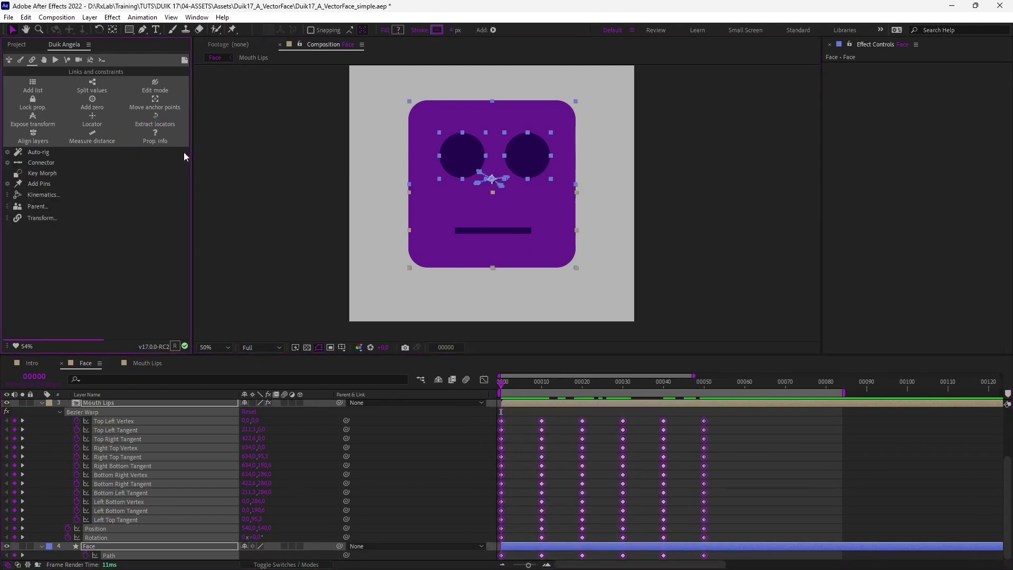
{"action": "left_click", "coordinate": [37, 173]}
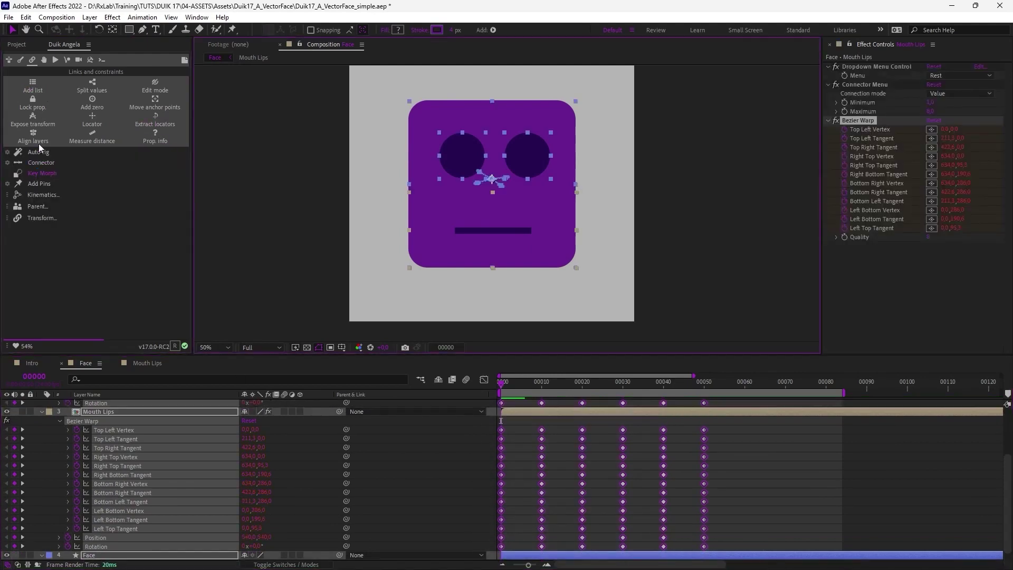
Select Eye R to show its Key Morph effects and collapse the main Key Morph effect
{"action": "scroll", "coordinate": [657, 478], "scroll_direction": "up", "scroll_amount": 3}
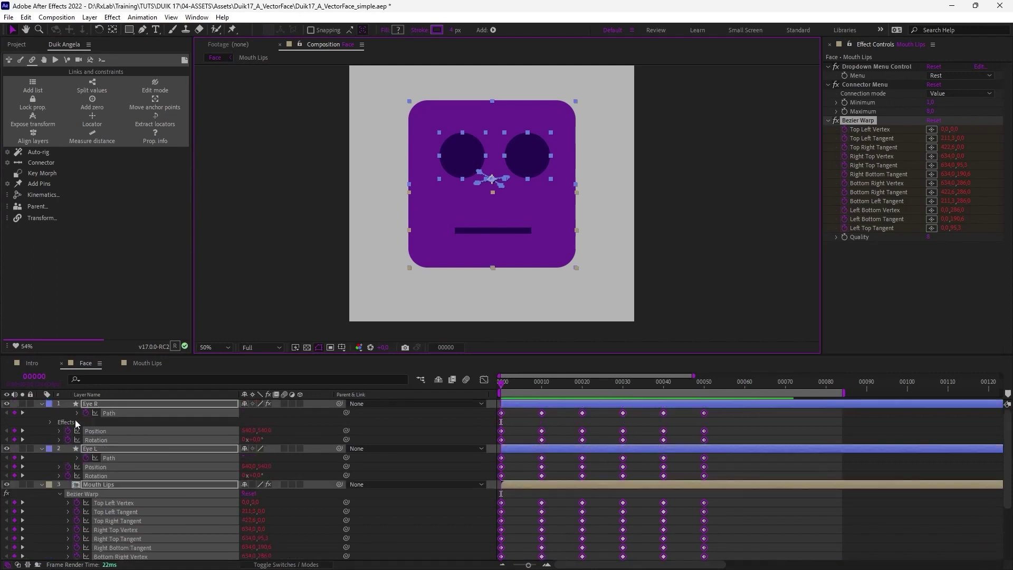
{"action": "left_click", "coordinate": [104, 405]}
{"action": "mouse_move", "coordinate": [1008, 73]}
{"action": "left_mouse_down"}
{"action": "mouse_move", "coordinate": [1010, 97]}
{"action": "mouse_move", "coordinate": [1007, 72]}
{"action": "left_mouse_up"}
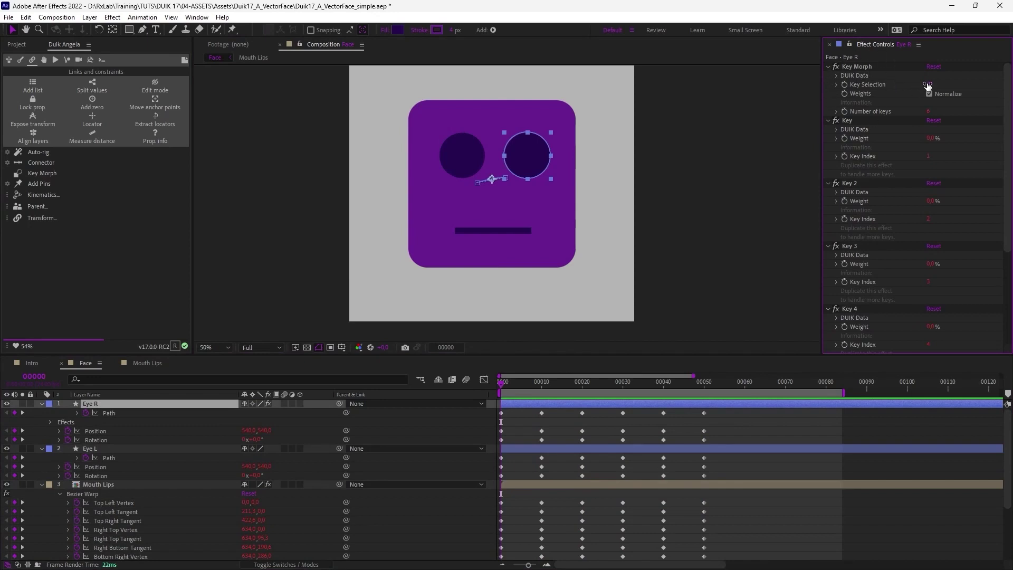
{"action": "left_click", "coordinate": [864, 71]}
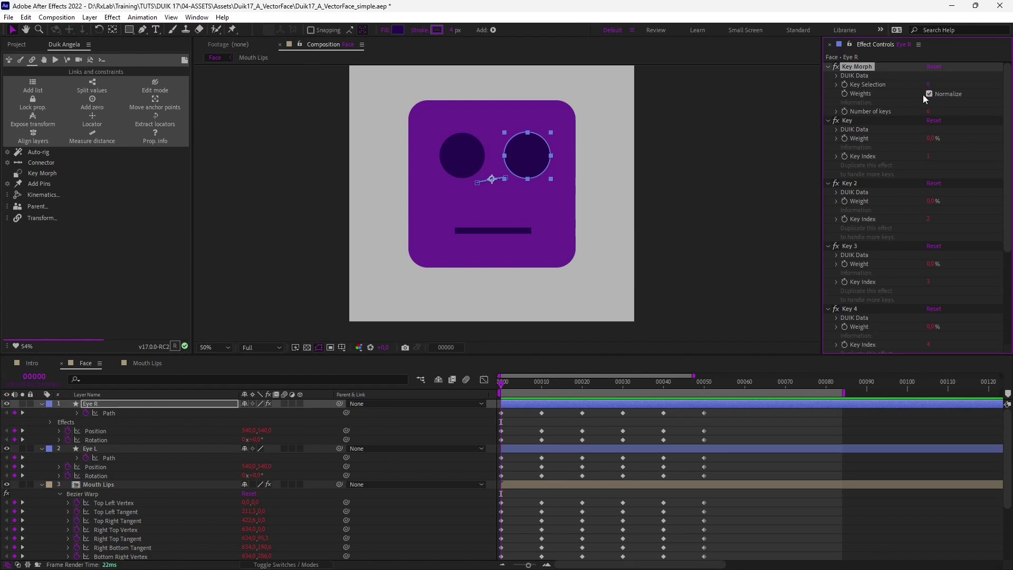
{"action": "left_click", "coordinate": [828, 67]}
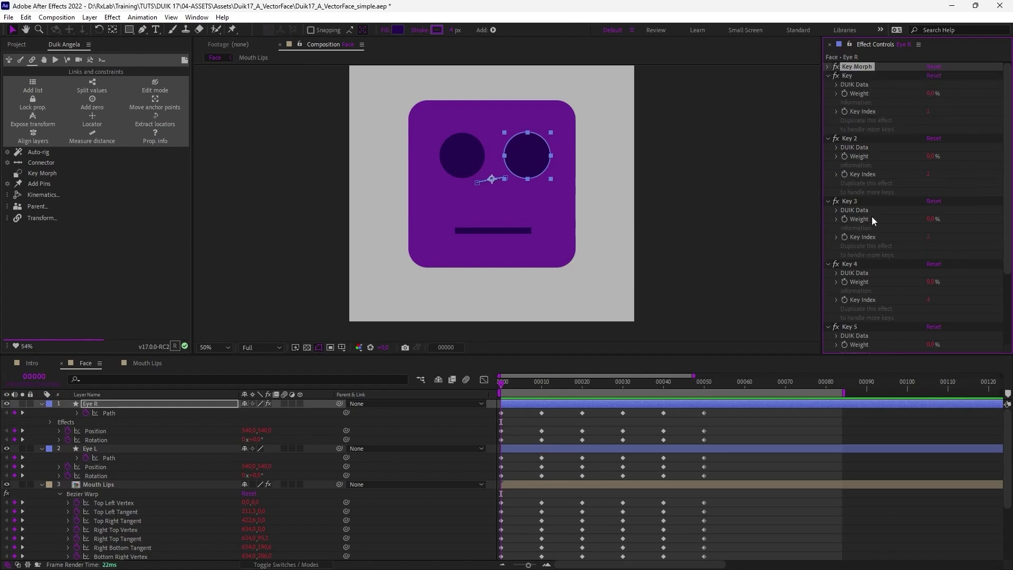
Rename the first Key effect on Eye R as Neutral and collapse it
{"action": "left_click", "coordinate": [847, 139]}
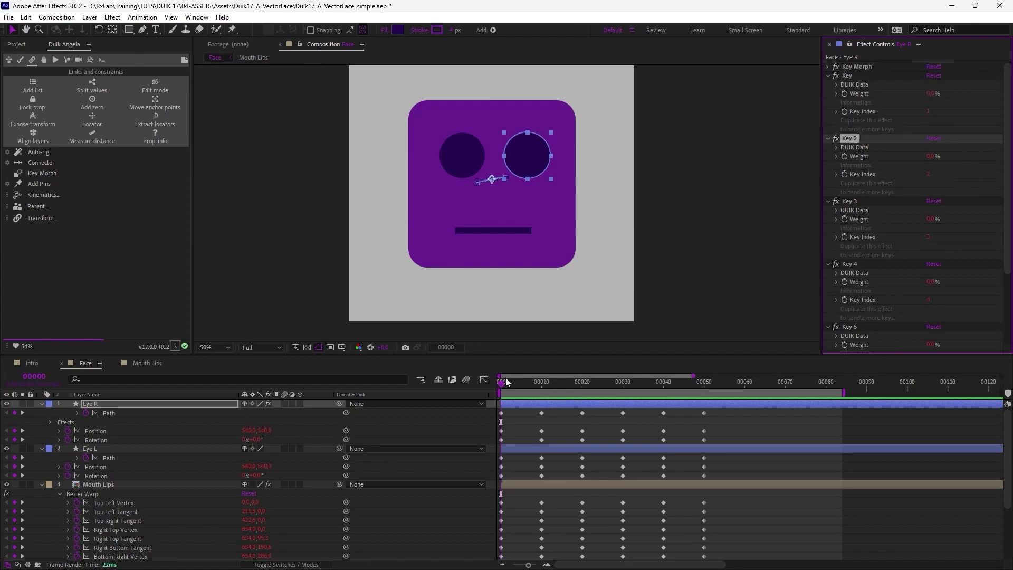
{"action": "left_click", "coordinate": [847, 78]}
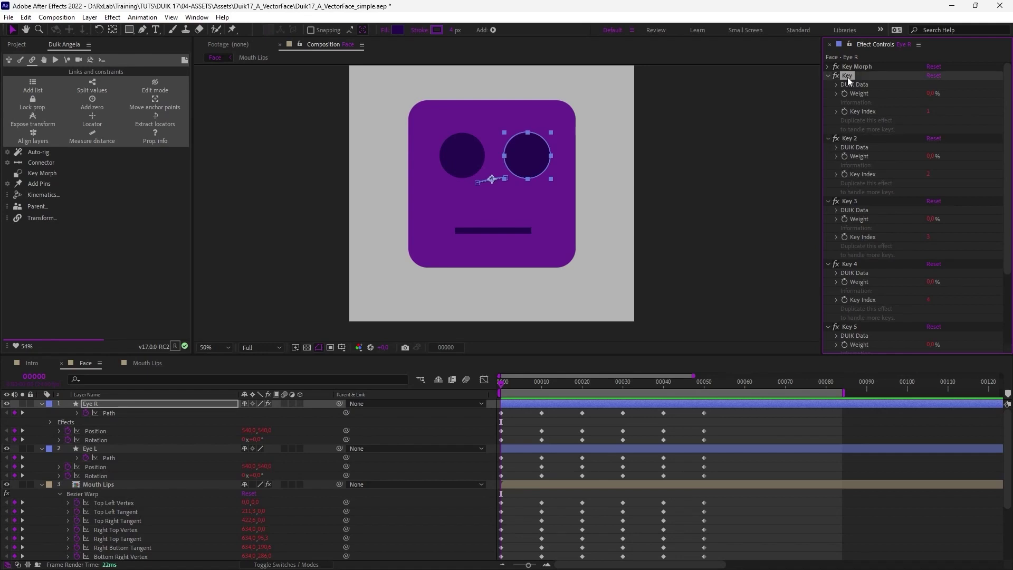
{"action": "key", "text": "Return"}
{"action": "type", "text": "Neutre"}
{"action": "key", "text": "Return"}
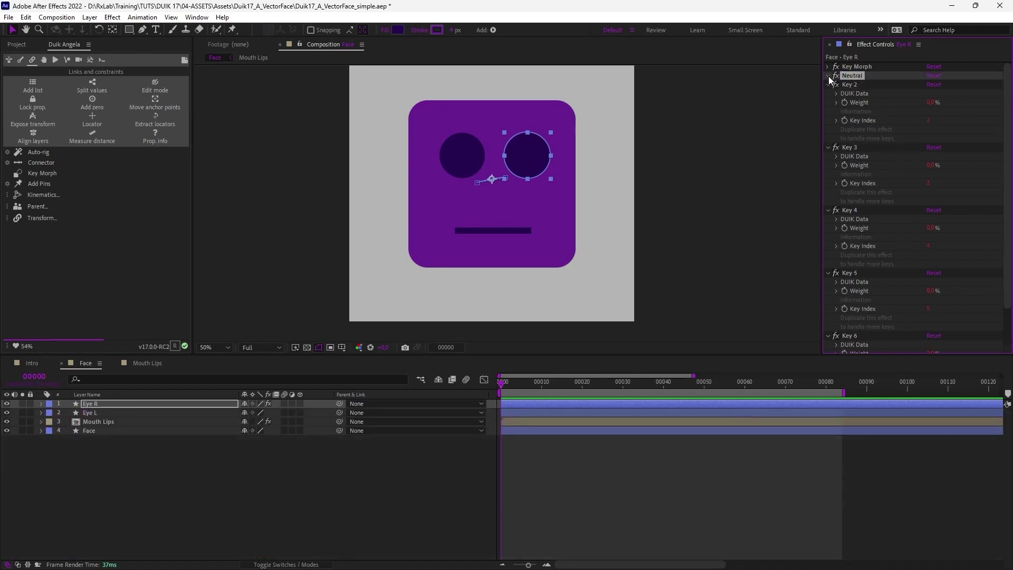
{"action": "left_click", "coordinate": [827, 75]}
Rename the effects Key 2, Key 3 and Key 4 as Smile, Angry and Look Right
{"action": "left_click", "coordinate": [850, 86]}
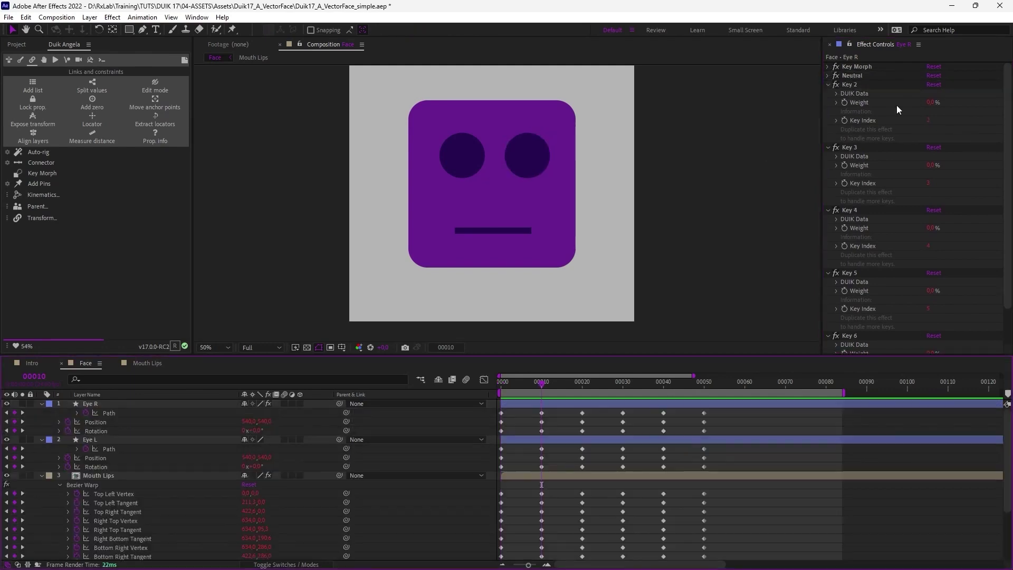
{"action": "left_click", "coordinate": [851, 147]}
{"action": "key", "text": "Return"}
{"action": "type", "text": "Angry"}
{"action": "left_click", "coordinate": [850, 210]}
{"action": "key", "text": "Return"}
{"action": "type", "text": "Look Right"}
Rename Key 5 as Look Left and Key 6 as Open Mouth, and enlarge the effect controls area to fit them
{"action": "left_click", "coordinate": [849, 273]}
{"action": "key", "text": "Return"}
{"action": "type", "text": "Look Left"}
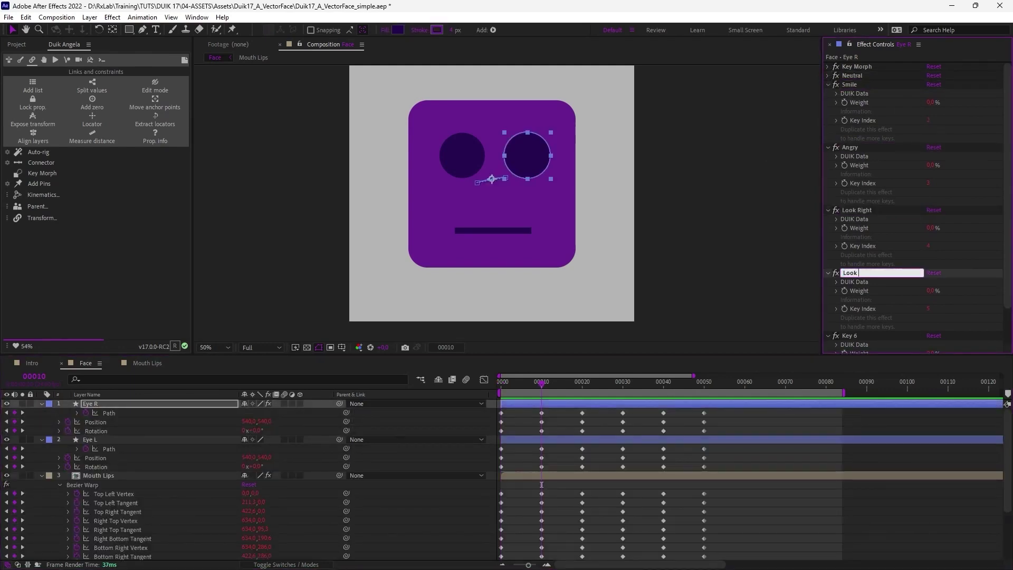
{"action": "type", "text": "uth"}
{"action": "key", "text": "Return"}
{"action": "left_click_drag", "start_coordinate": [863, 355], "coordinate": [863, 400]}
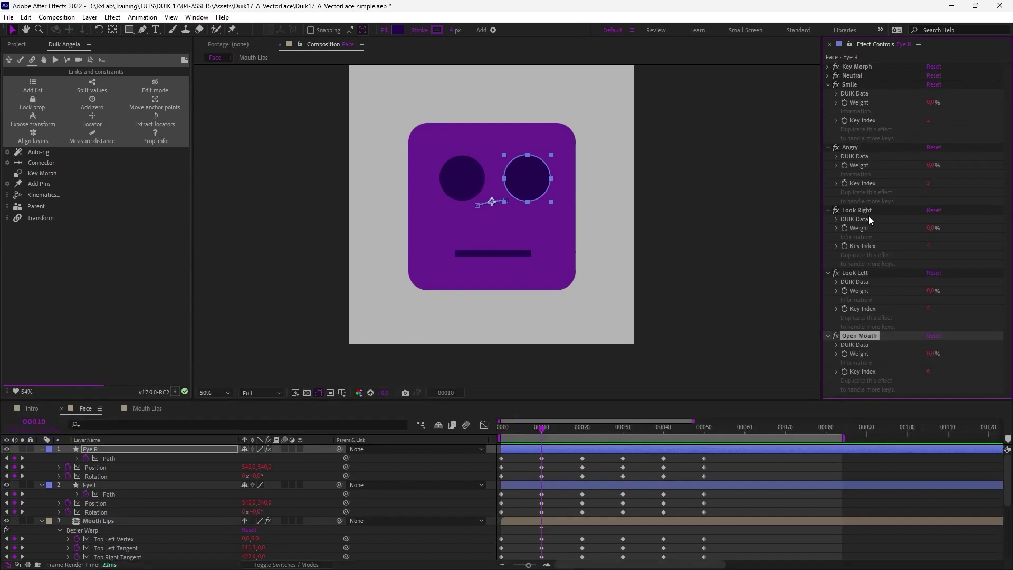
List only Eye R's Key Morph effects in the timeline and keep the Eye R layer's effect controls shown
{"action": "left_click", "coordinate": [43, 465]}
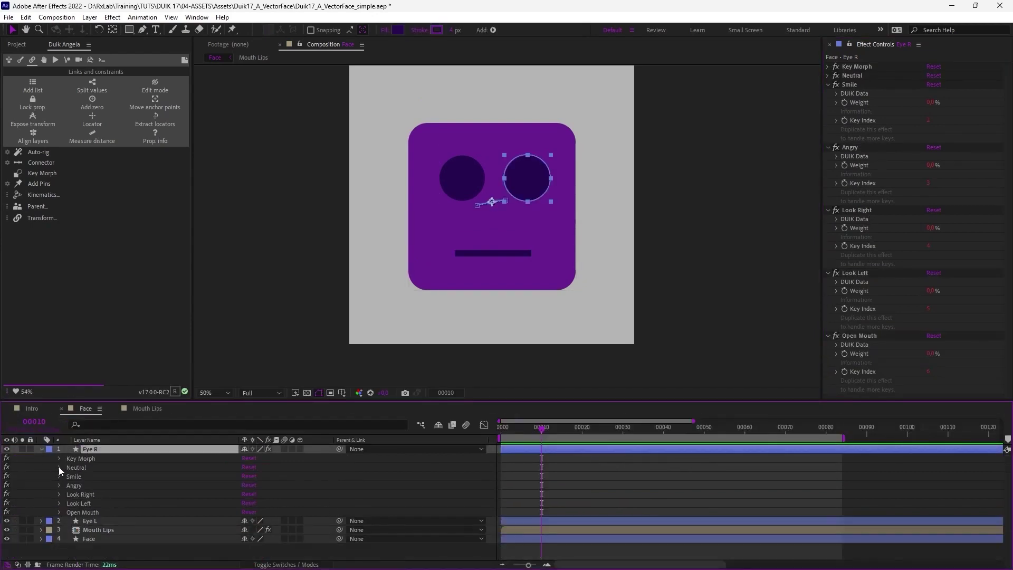
{"action": "left_click", "coordinate": [59, 467]}
{"action": "left_click", "coordinate": [58, 467]}
{"action": "left_click", "coordinate": [848, 148]}
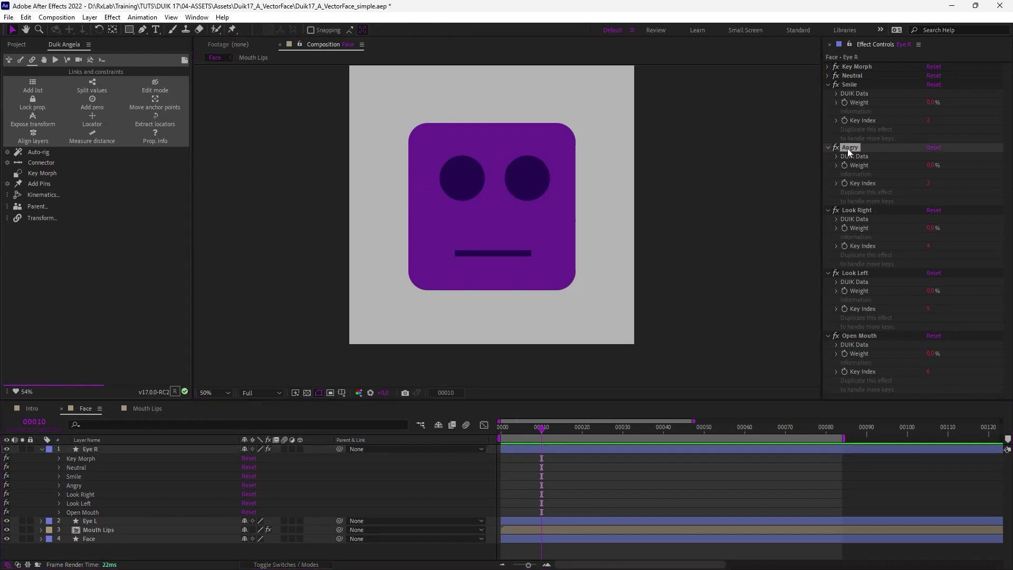
{"action": "left_click", "coordinate": [920, 109]}
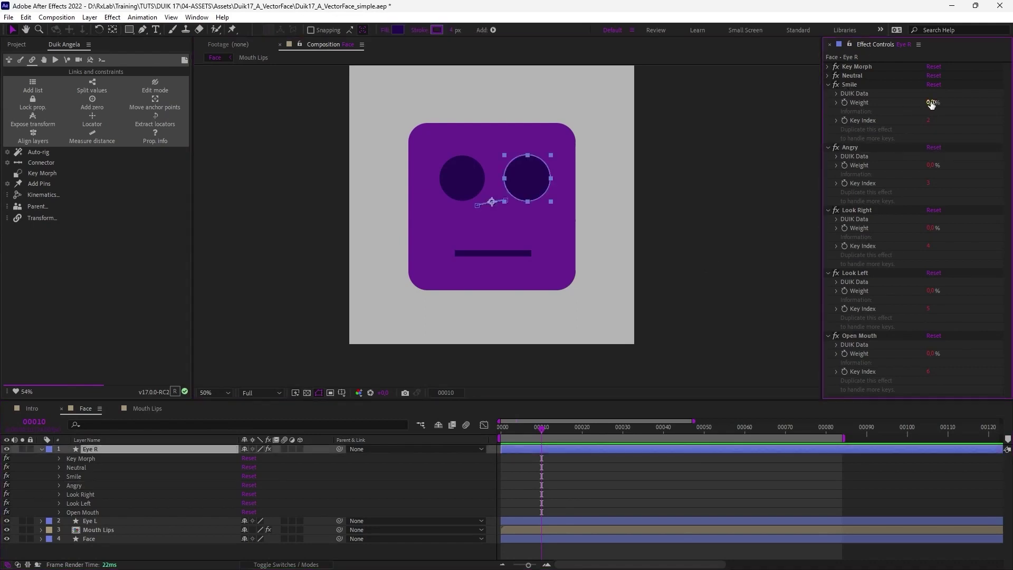
Set the Smile weight to about 89% and hide the layer path outlines in the composition view
{"action": "left_click_drag", "start_coordinate": [931, 103], "coordinate": [1010, 110]}
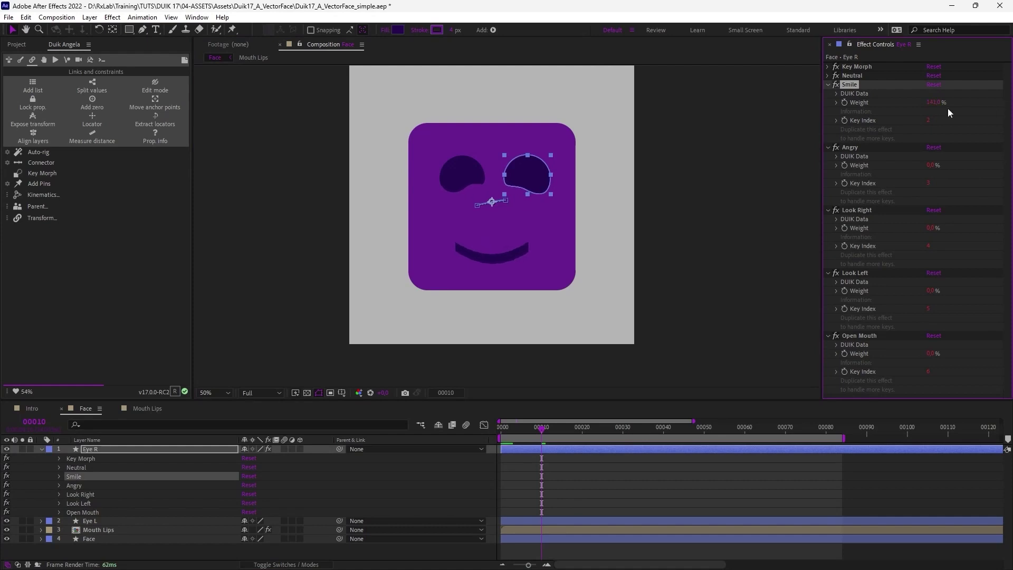
{"action": "left_click_drag", "start_coordinate": [928, 104], "coordinate": [903, 108]}
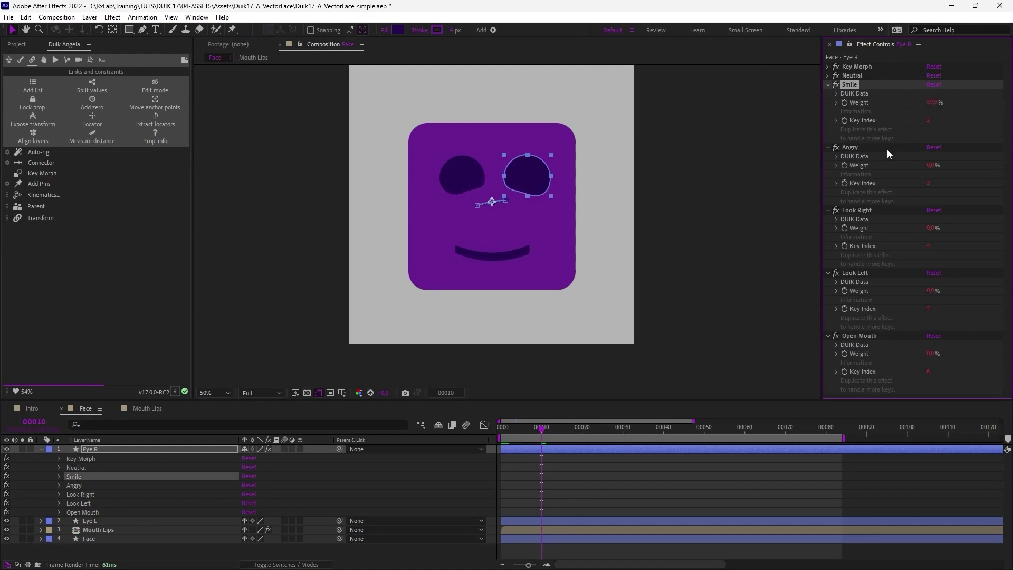
{"action": "left_click", "coordinate": [785, 183]}
{"action": "left_click", "coordinate": [851, 84]}
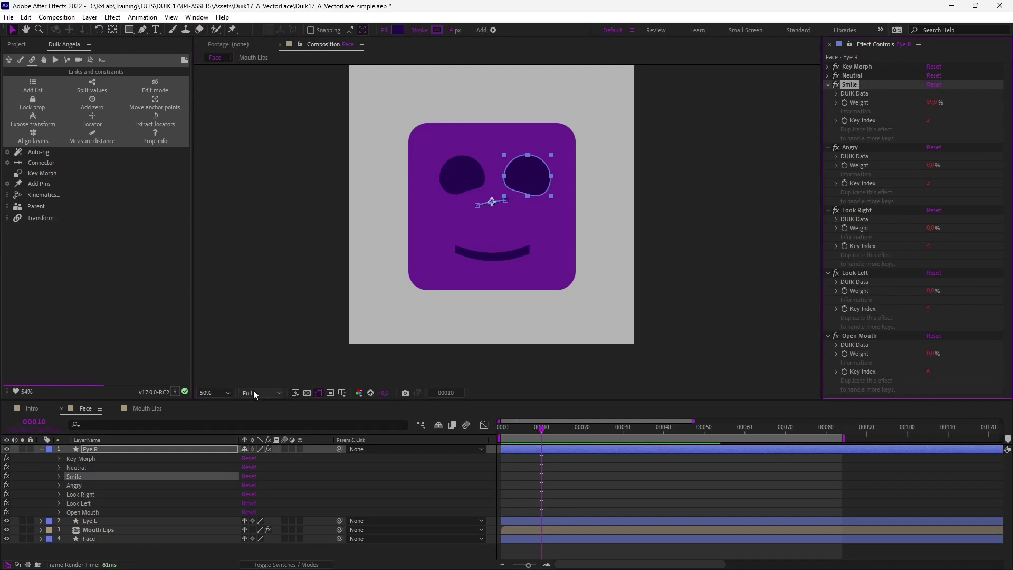
{"action": "left_click", "coordinate": [319, 393]}
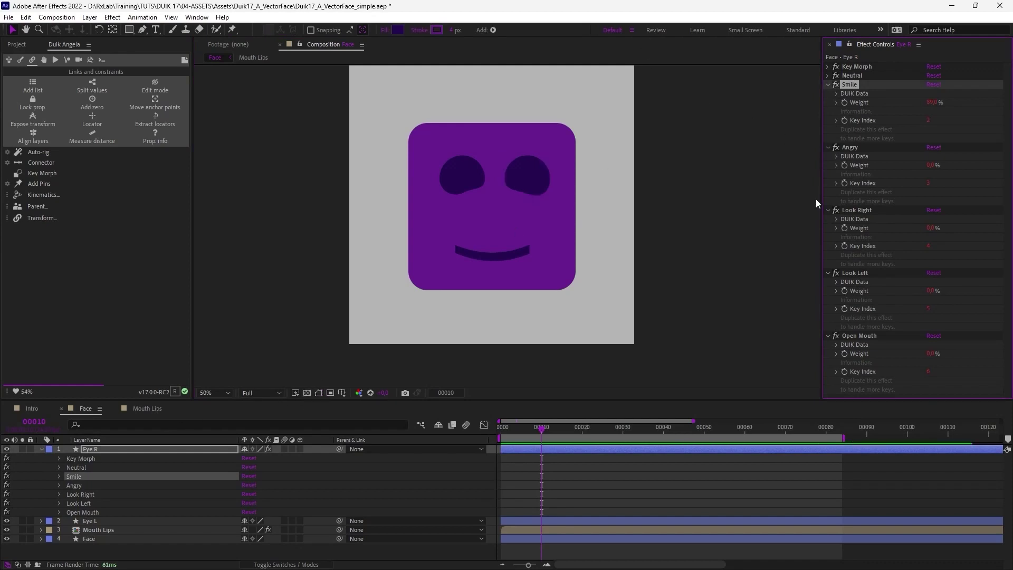
Try blending Look Right, Look Left and Open Mouth with the smile, ending with both look weights at 0% and Open Mouth about 77%
{"action": "left_click_drag", "start_coordinate": [931, 227], "coordinate": [972, 228]}
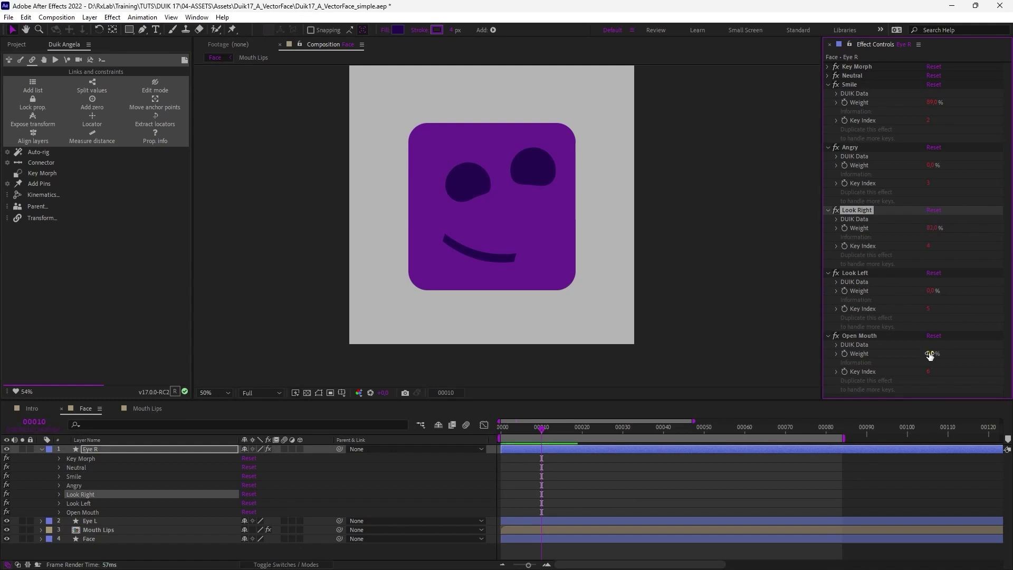
{"action": "left_click_drag", "start_coordinate": [930, 356], "coordinate": [983, 353]}
{"action": "left_click_drag", "start_coordinate": [927, 228], "coordinate": [877, 229]}
{"action": "left_click_drag", "start_coordinate": [930, 290], "coordinate": [897, 290]}
{"action": "mouse_move", "coordinate": [929, 353]}
{"action": "left_mouse_down"}
{"action": "mouse_move", "coordinate": [899, 353]}
{"action": "mouse_move", "coordinate": [911, 353]}
{"action": "left_mouse_up"}
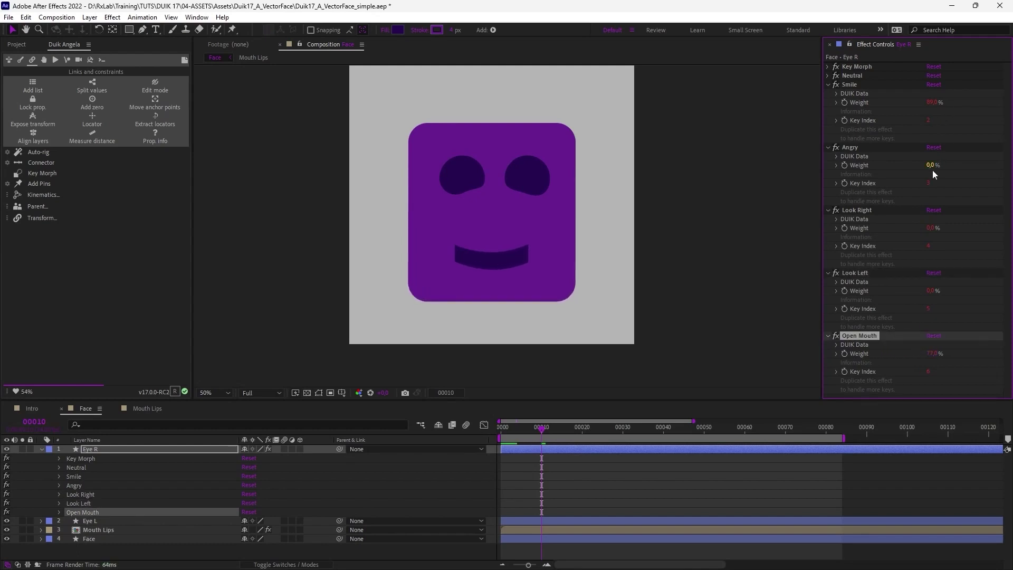
Switch the expression by setting the Smile weight to 0%, Angry to about 119% and Open Mouth to about 111%
{"action": "left_click_drag", "start_coordinate": [930, 103], "coordinate": [876, 102]}
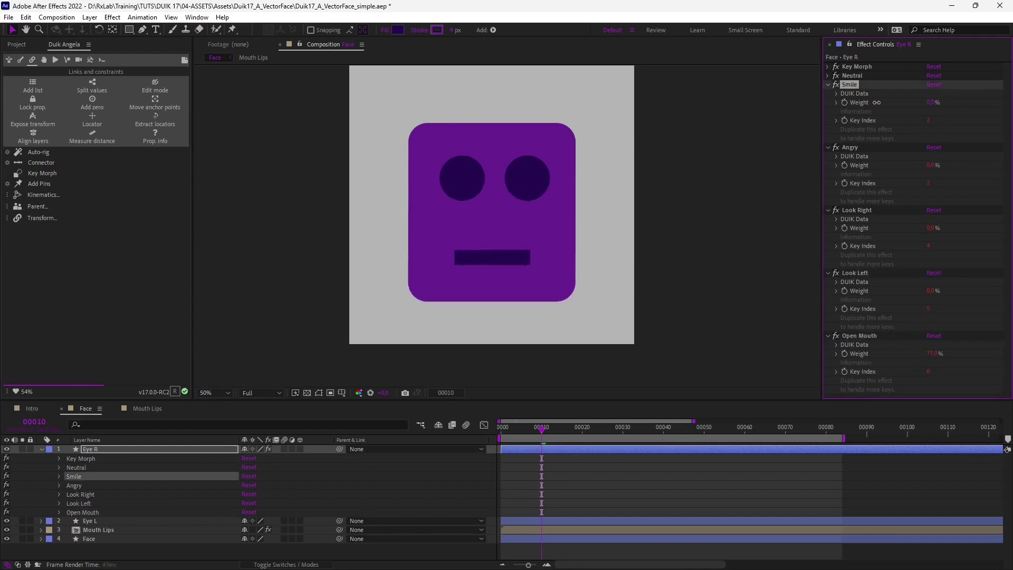
{"action": "left_click_drag", "start_coordinate": [930, 167], "coordinate": [993, 165]}
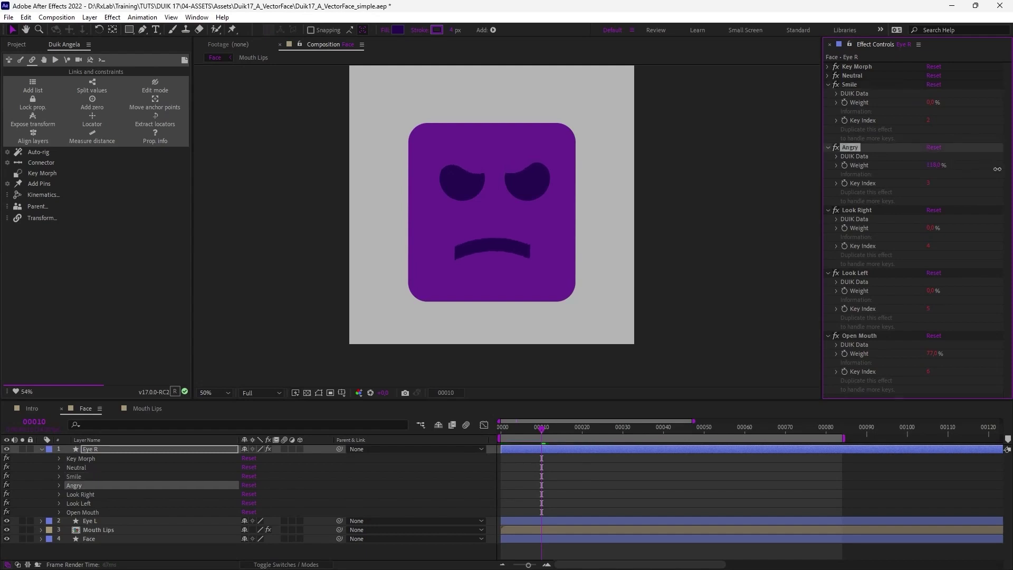
{"action": "mouse_move", "coordinate": [937, 354]}
{"action": "left_mouse_down"}
{"action": "mouse_move", "coordinate": [899, 356]}
{"action": "mouse_move", "coordinate": [945, 358]}
{"action": "left_mouse_up"}
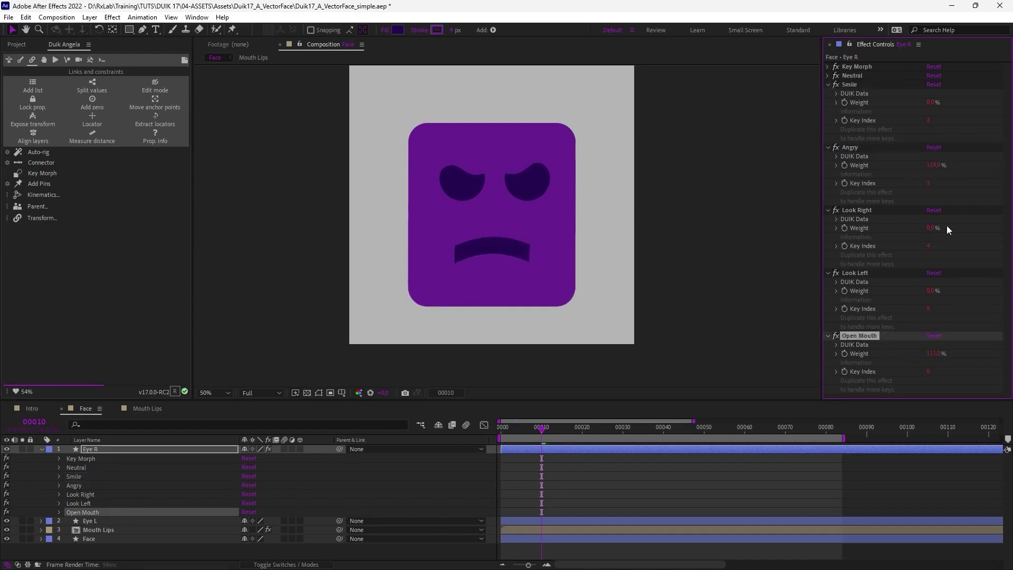
Vary the Look Right and Look Left weights on the angry face, ending with Look Right at 0% and Look Left at about 2%
{"action": "left_click_drag", "start_coordinate": [934, 227], "coordinate": [875, 231]}
{"action": "left_click_drag", "start_coordinate": [930, 291], "coordinate": [880, 293]}
{"action": "right_click", "coordinate": [974, 293]}
{"action": "left_click", "coordinate": [975, 290]}
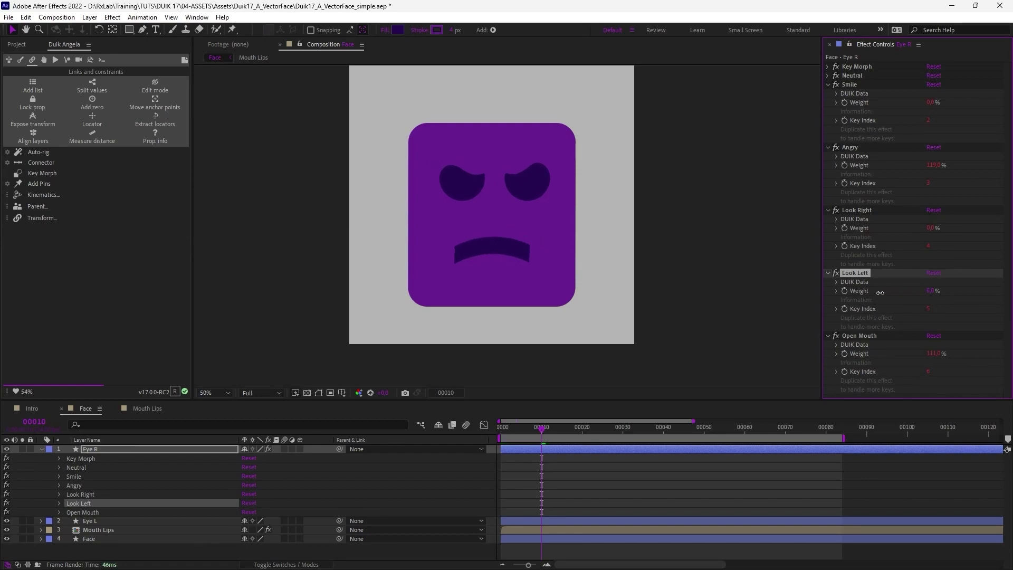
Reduce the Angry weight to about 67% and collapse the Eye R layer in the timeline
{"action": "left_click_drag", "start_coordinate": [932, 165], "coordinate": [904, 173]}
{"action": "left_click", "coordinate": [742, 195]}
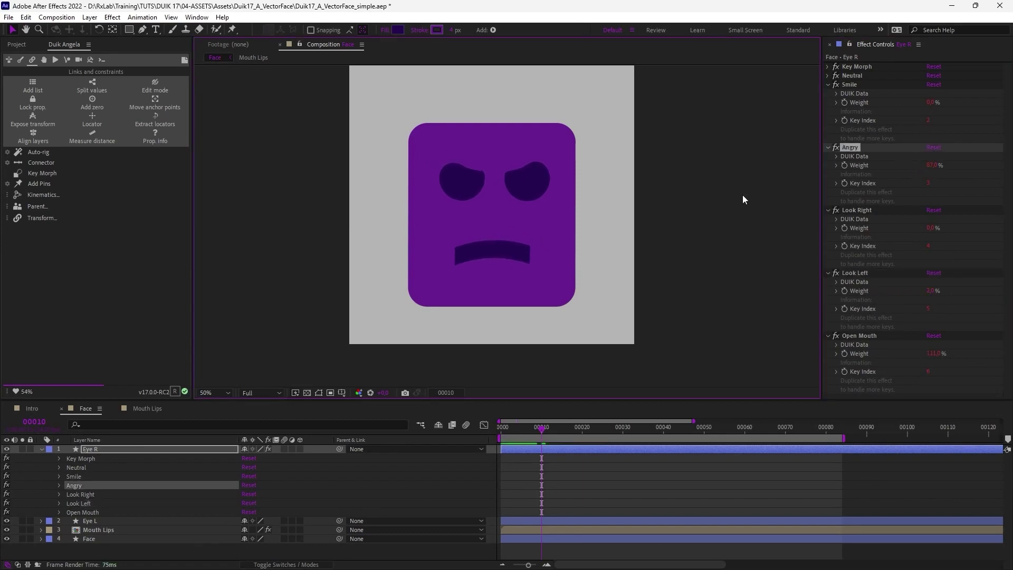
{"action": "left_click", "coordinate": [41, 450]}
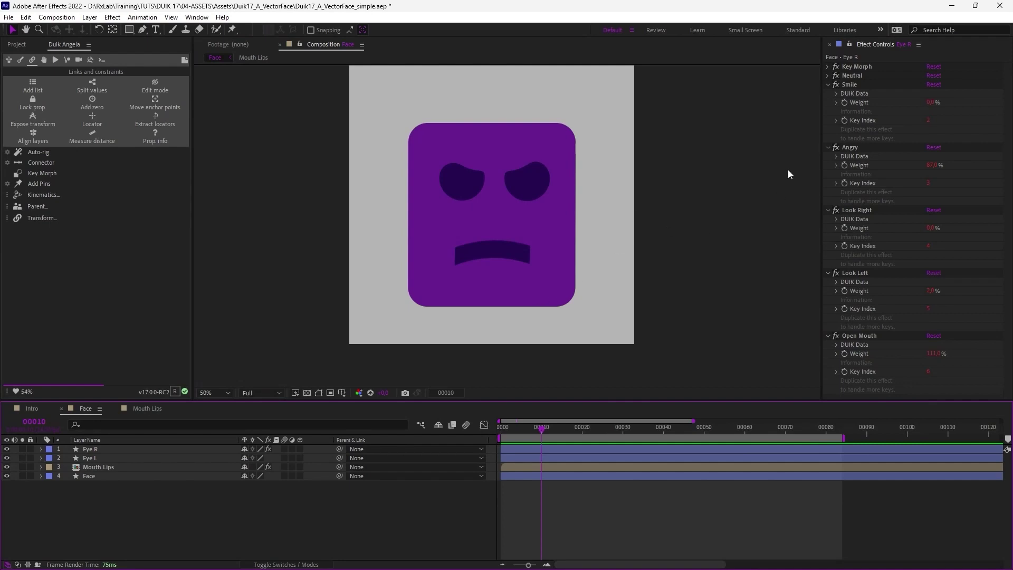
{"action": "left_click", "coordinate": [200, 217]}
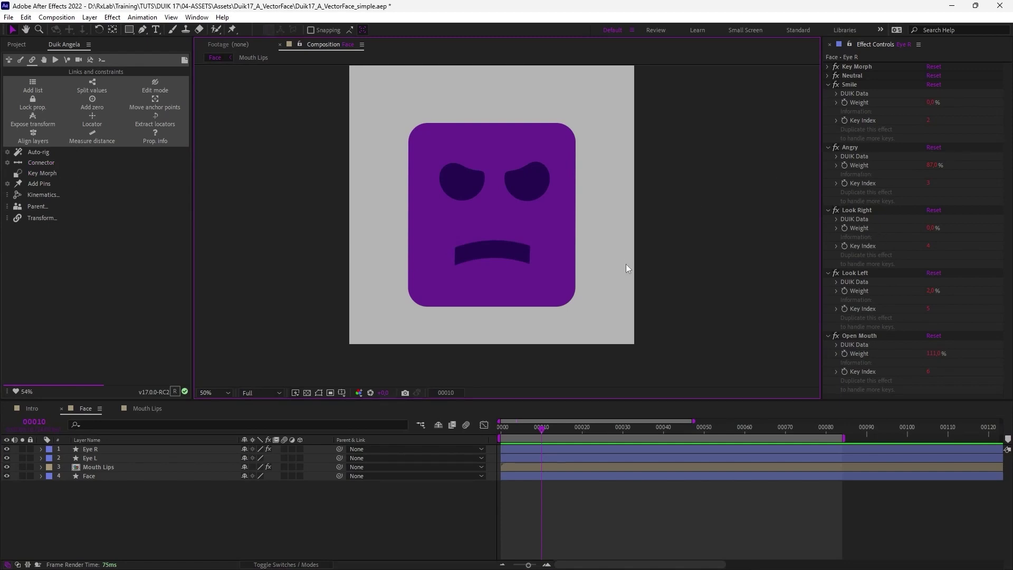
{"action": "left_click_drag", "start_coordinate": [626, 268], "coordinate": [619, 281]}
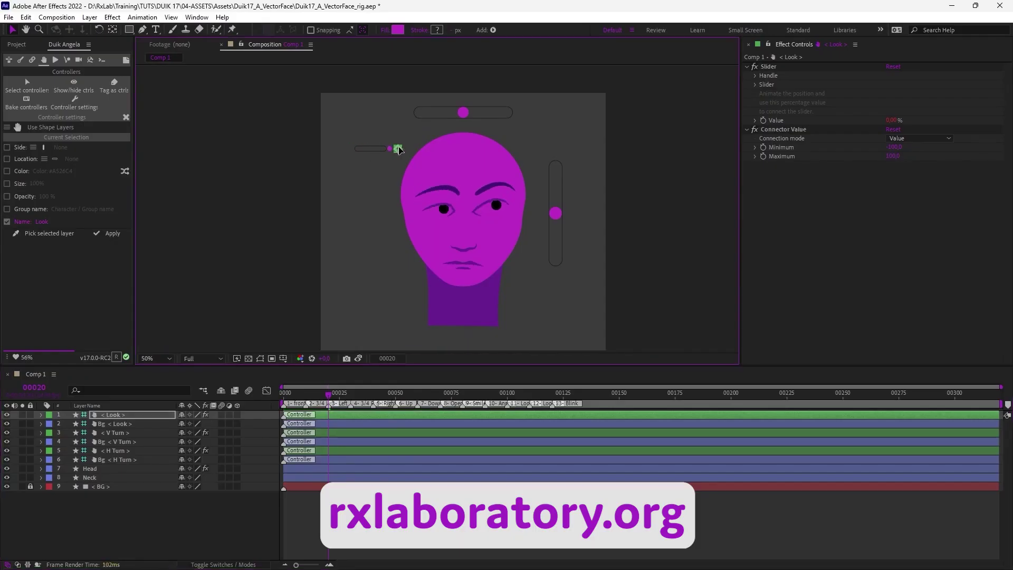
{"action": "mouse_move", "coordinate": [543, 217]}
{"action": "left_mouse_down"}
{"action": "mouse_move", "coordinate": [542, 192]}
{"action": "mouse_move", "coordinate": [542, 235]}
{"action": "mouse_move", "coordinate": [542, 199]}
{"action": "left_mouse_up"}
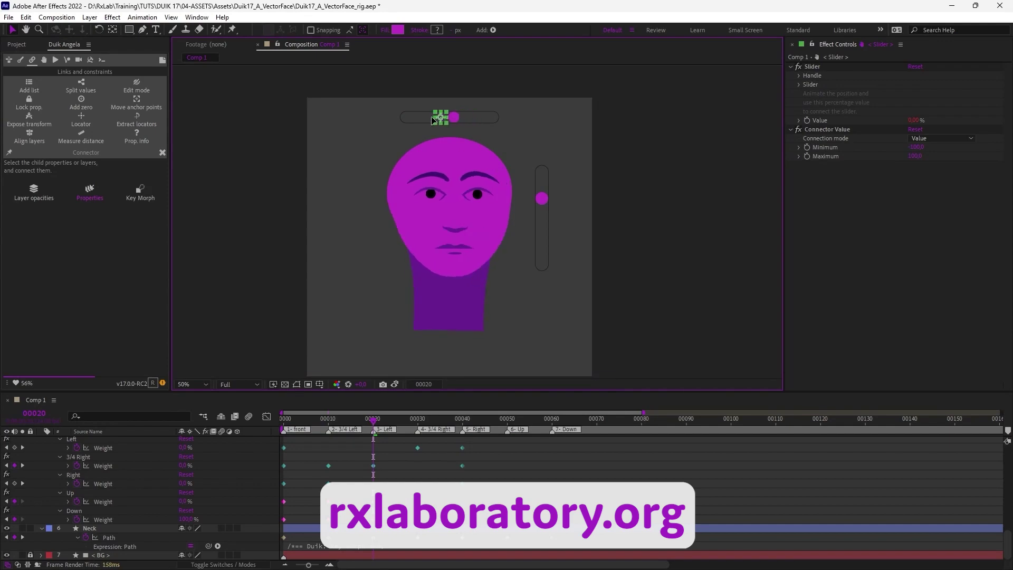